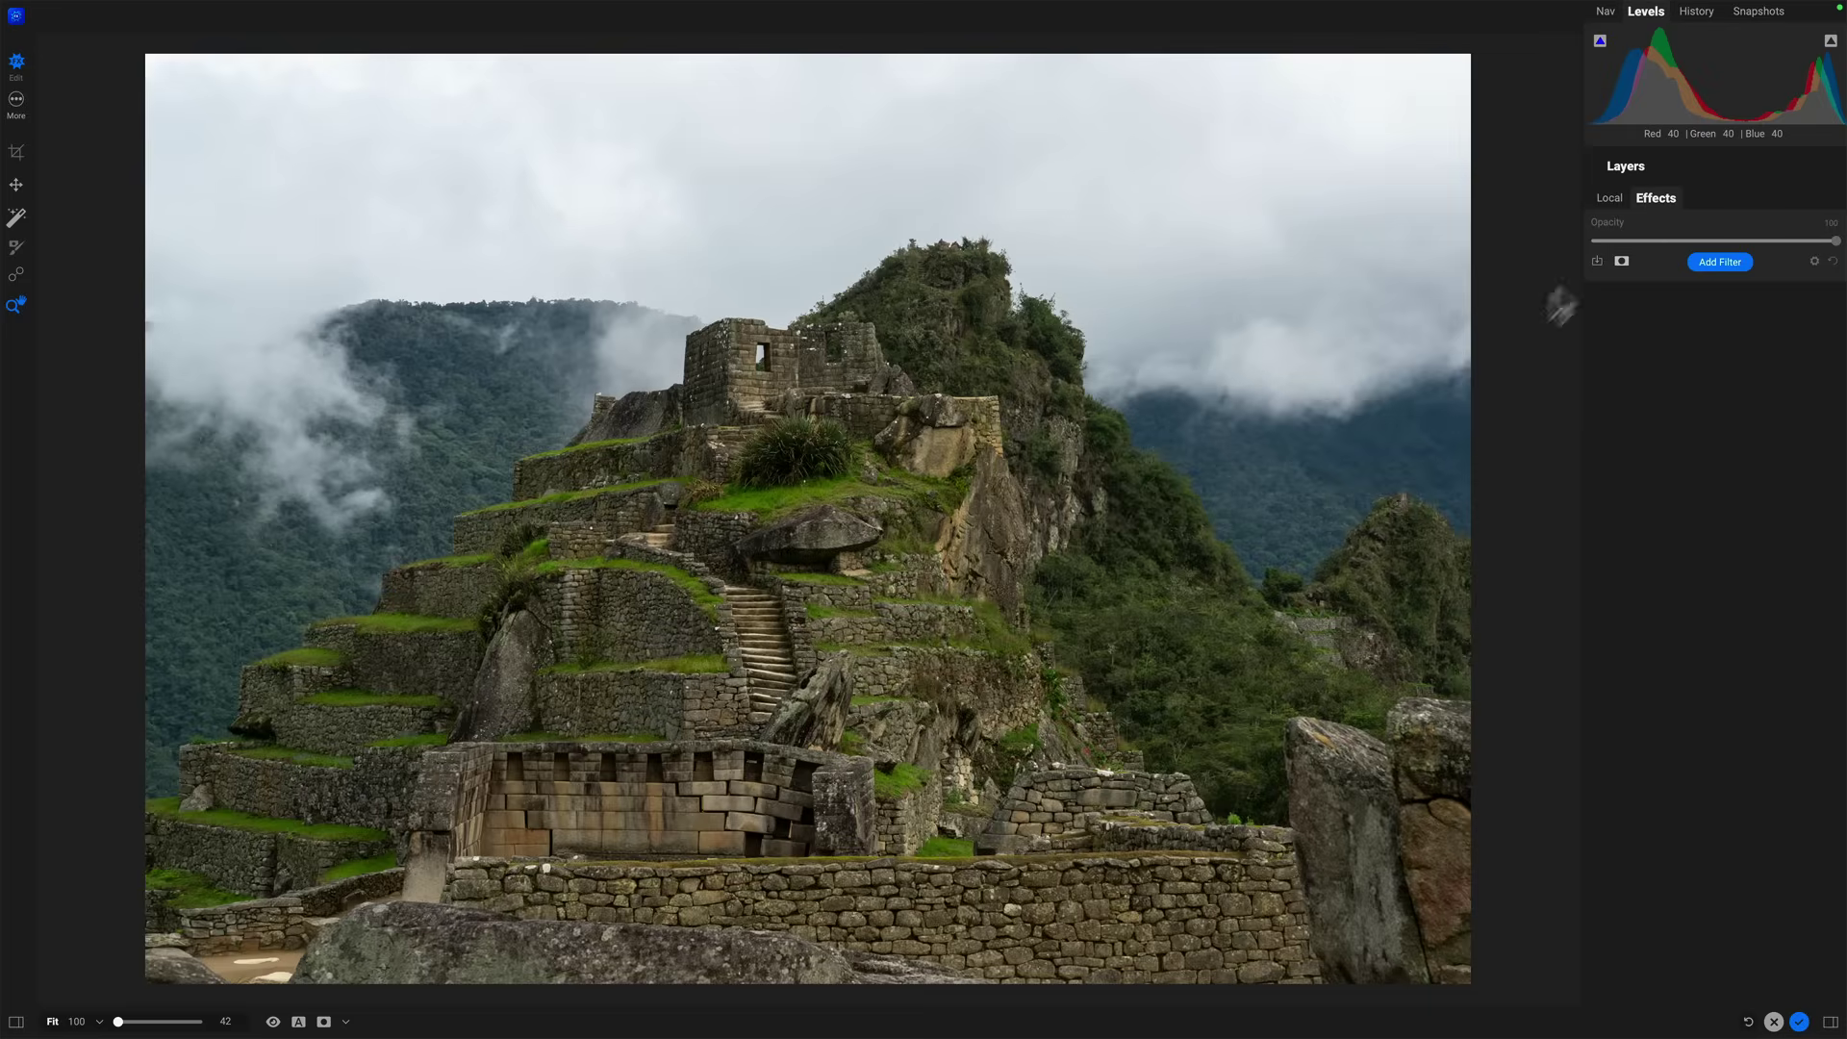
Add a Dynamic Contrast filter (Medium 15, Large 20) to the whole photo, leaving the mask on All.
left_click(1711, 264)
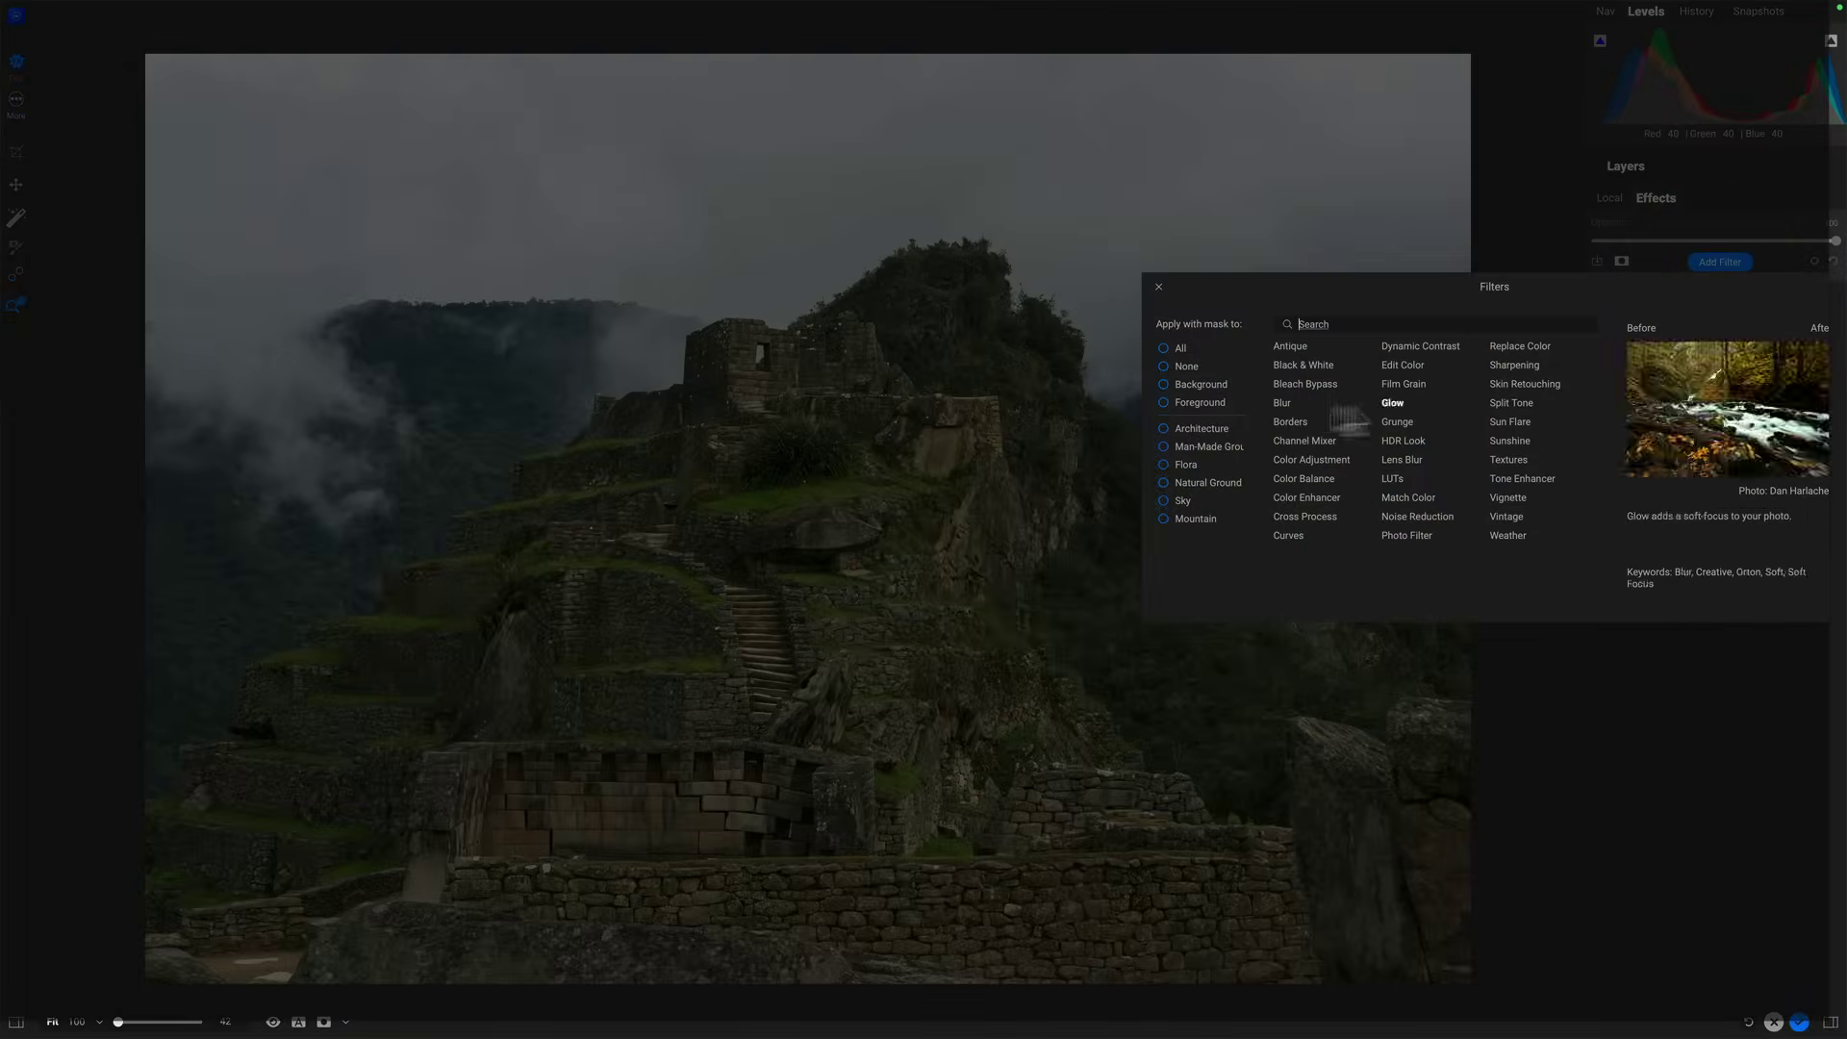
mouse_move(1351, 402)
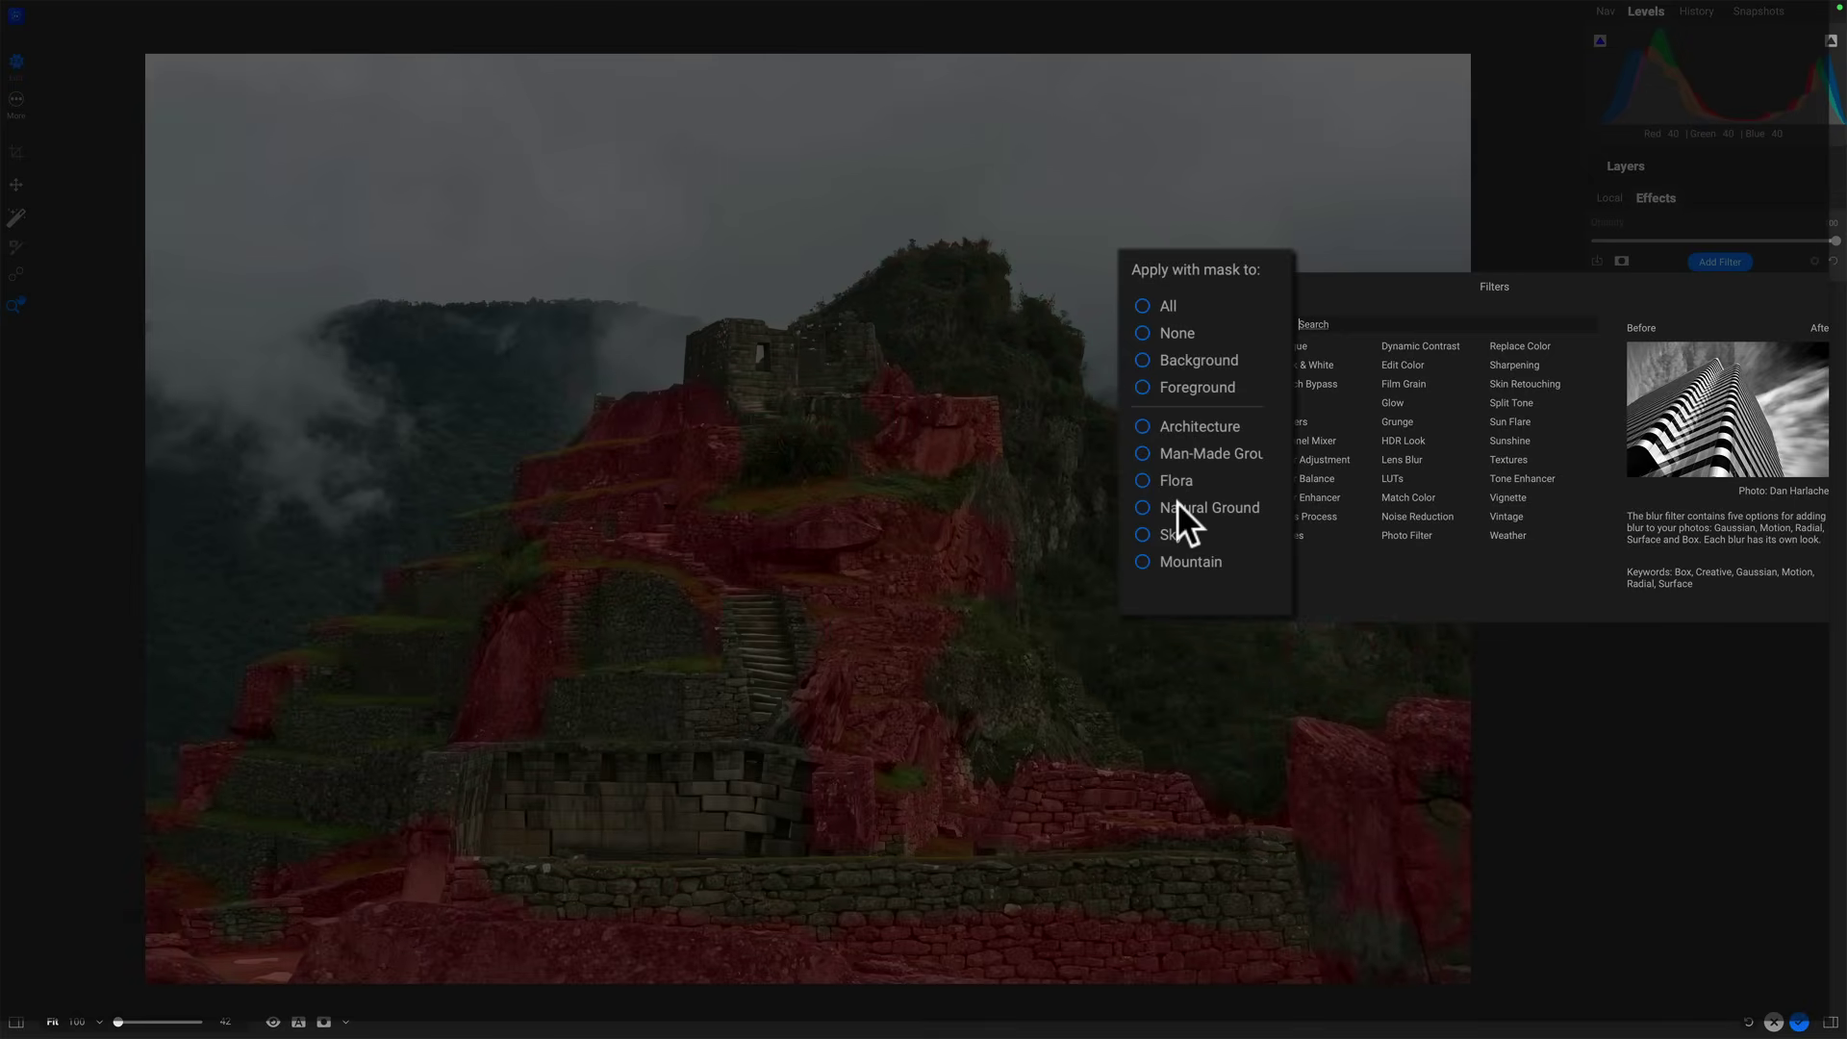
left_click(1145, 506)
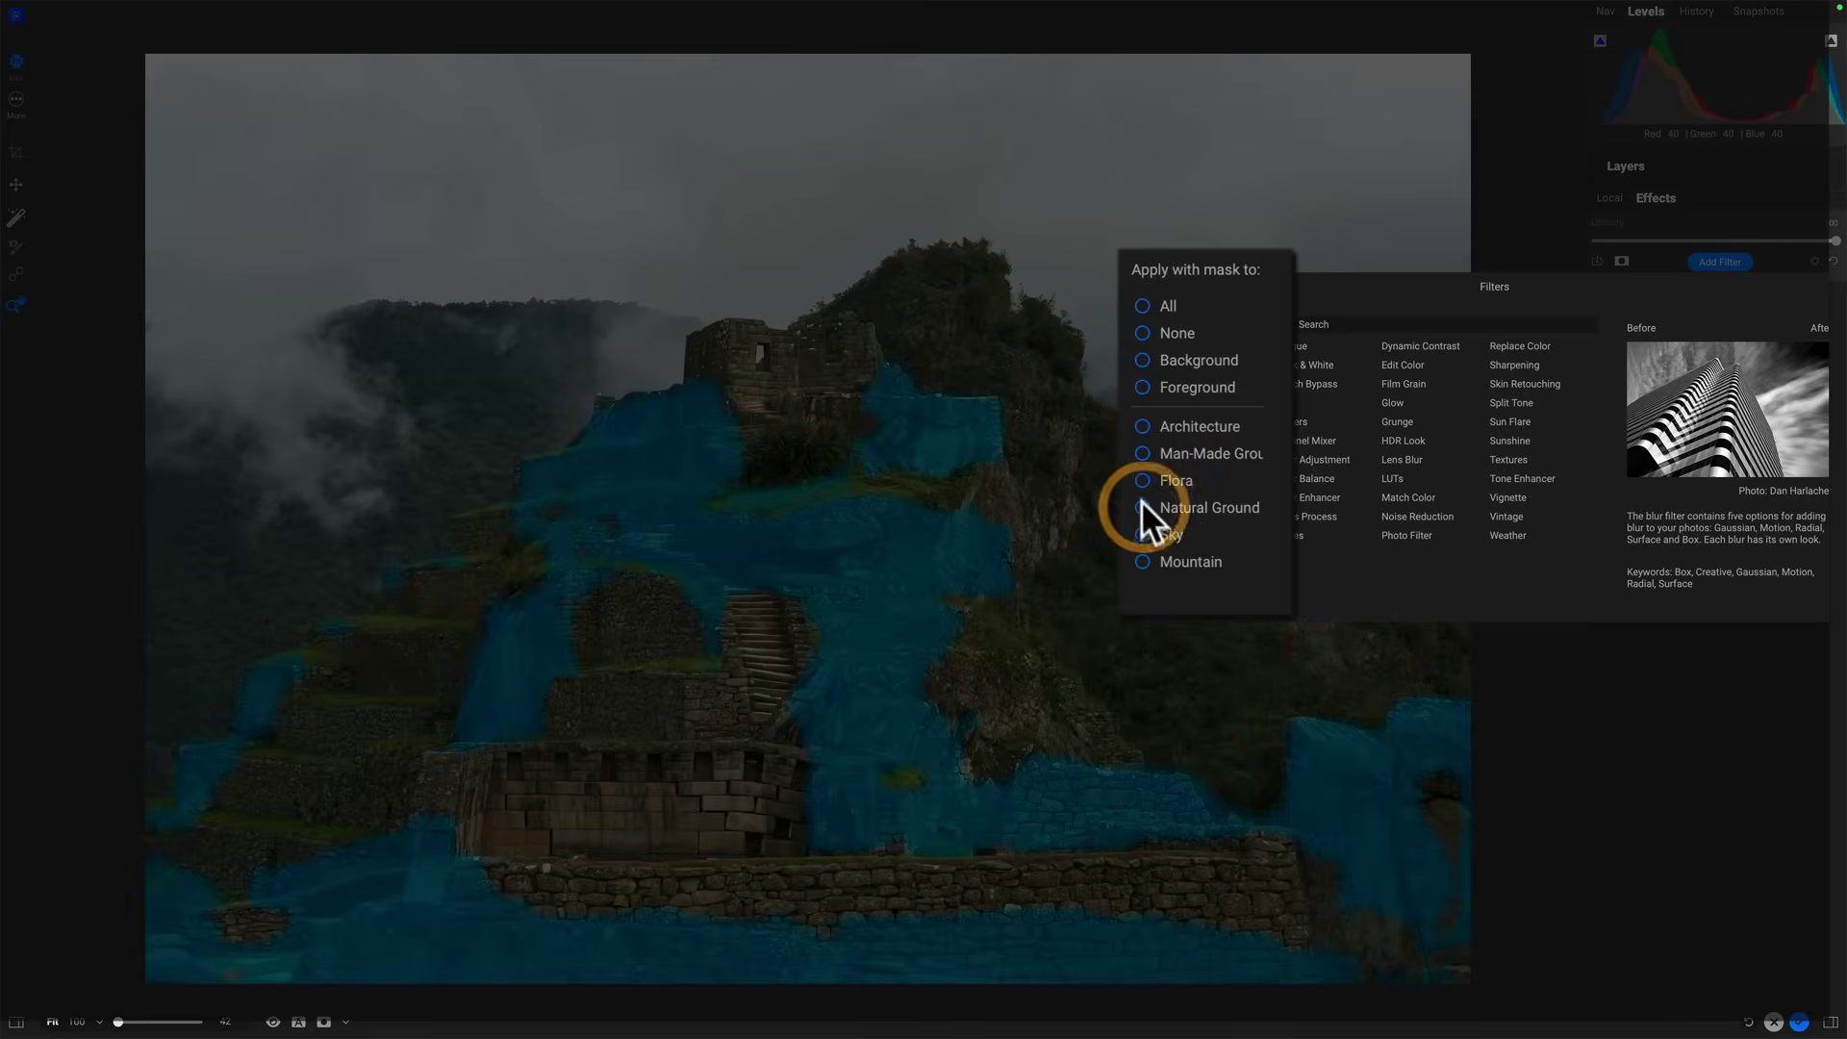
left_click(1139, 425)
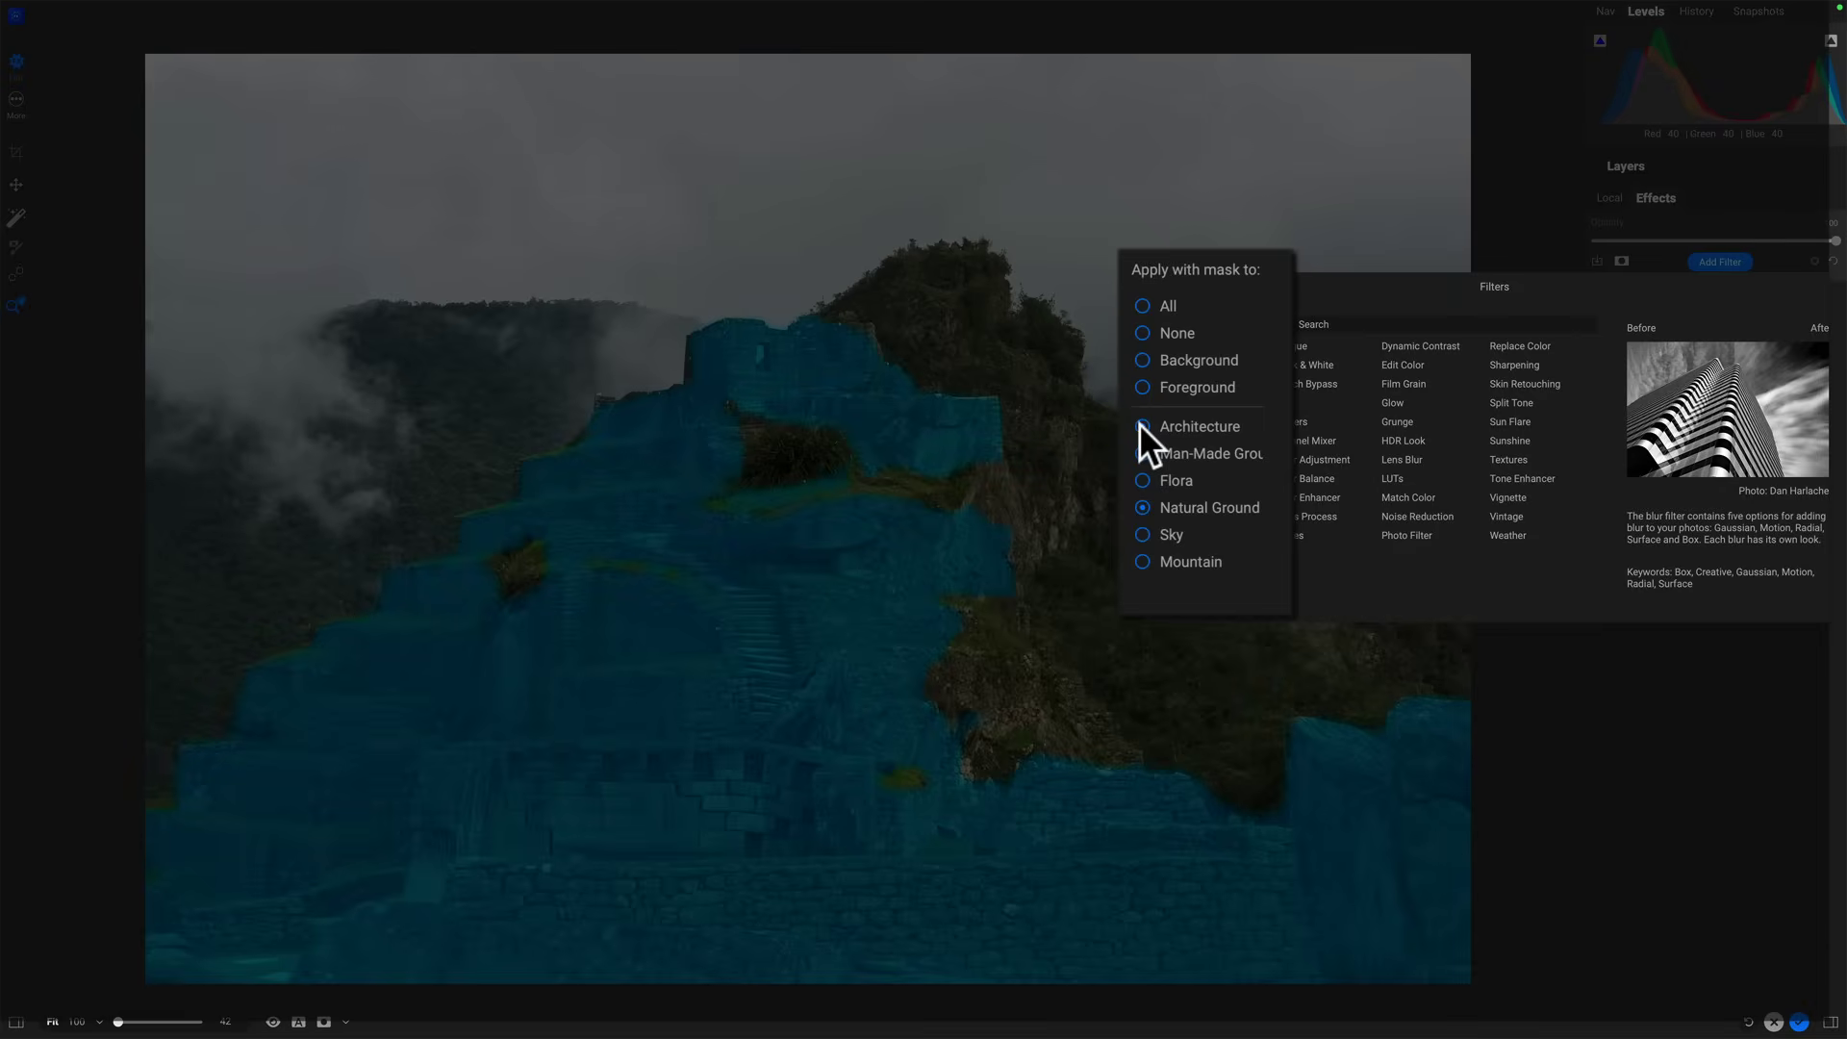
left_click(1142, 430)
left_click(1144, 507)
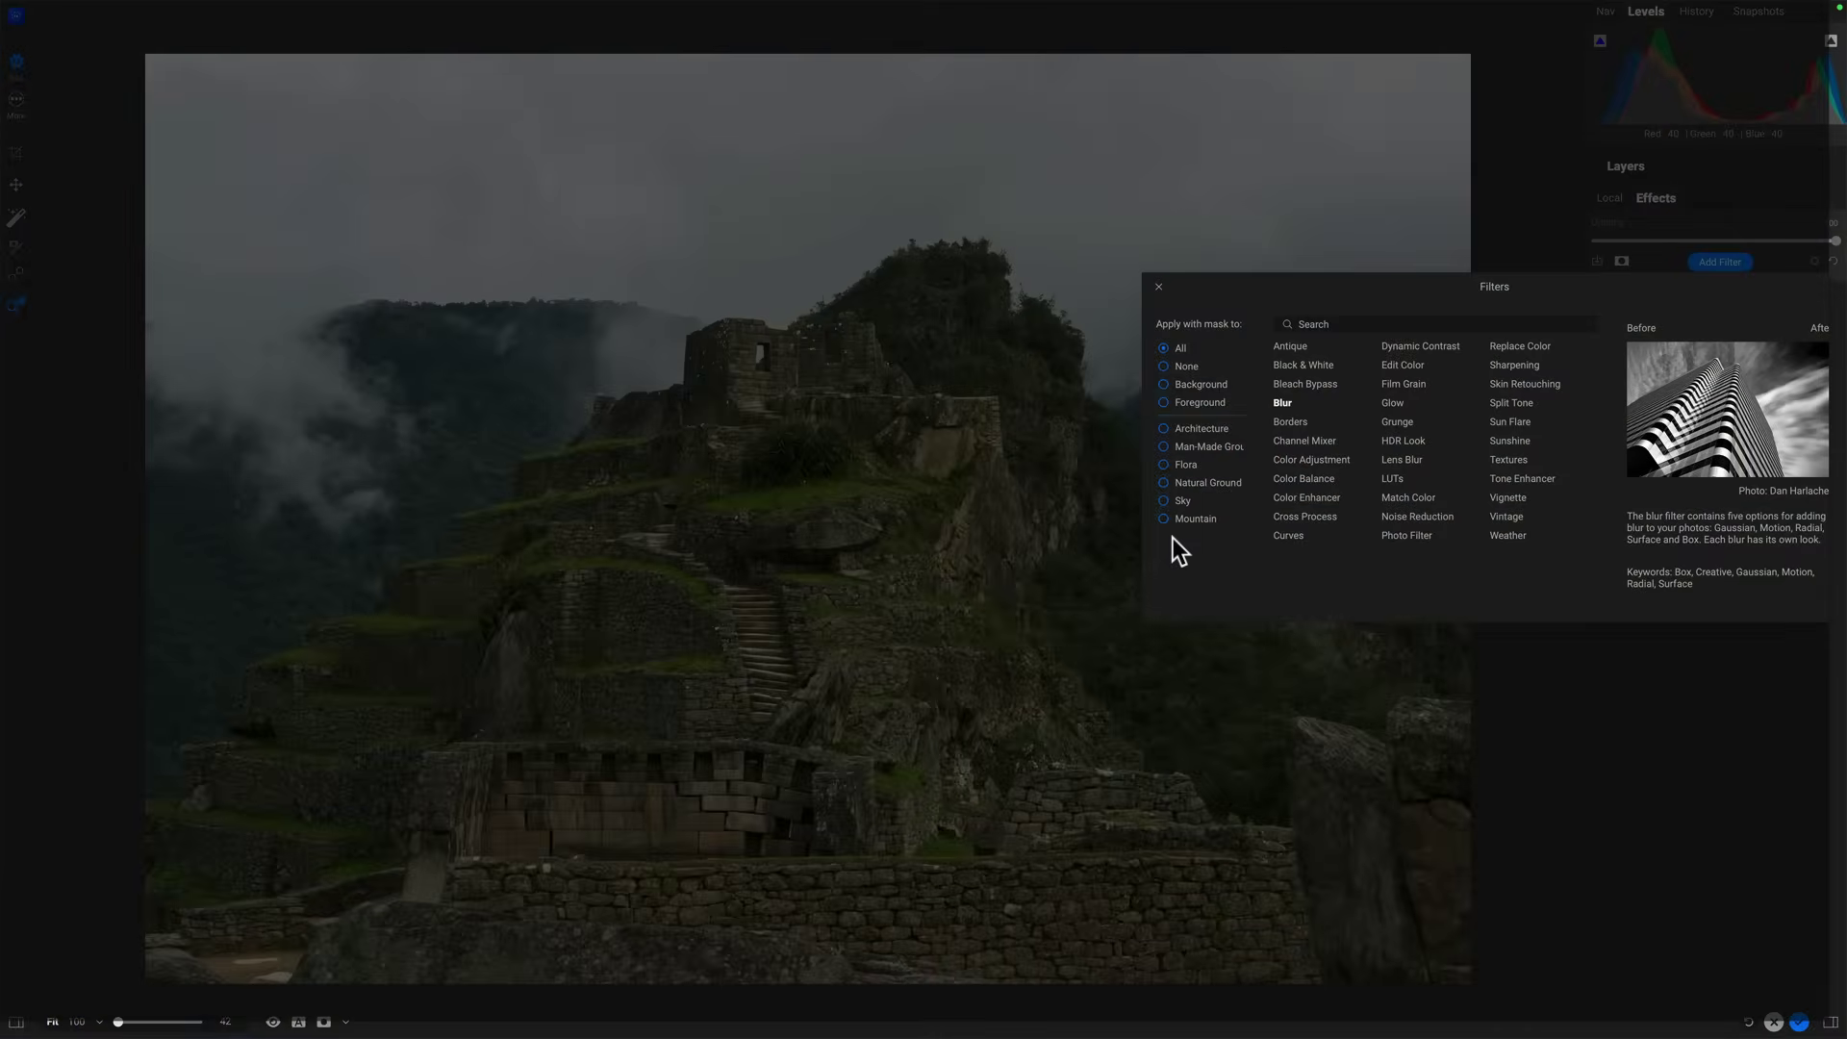
left_click(1403, 345)
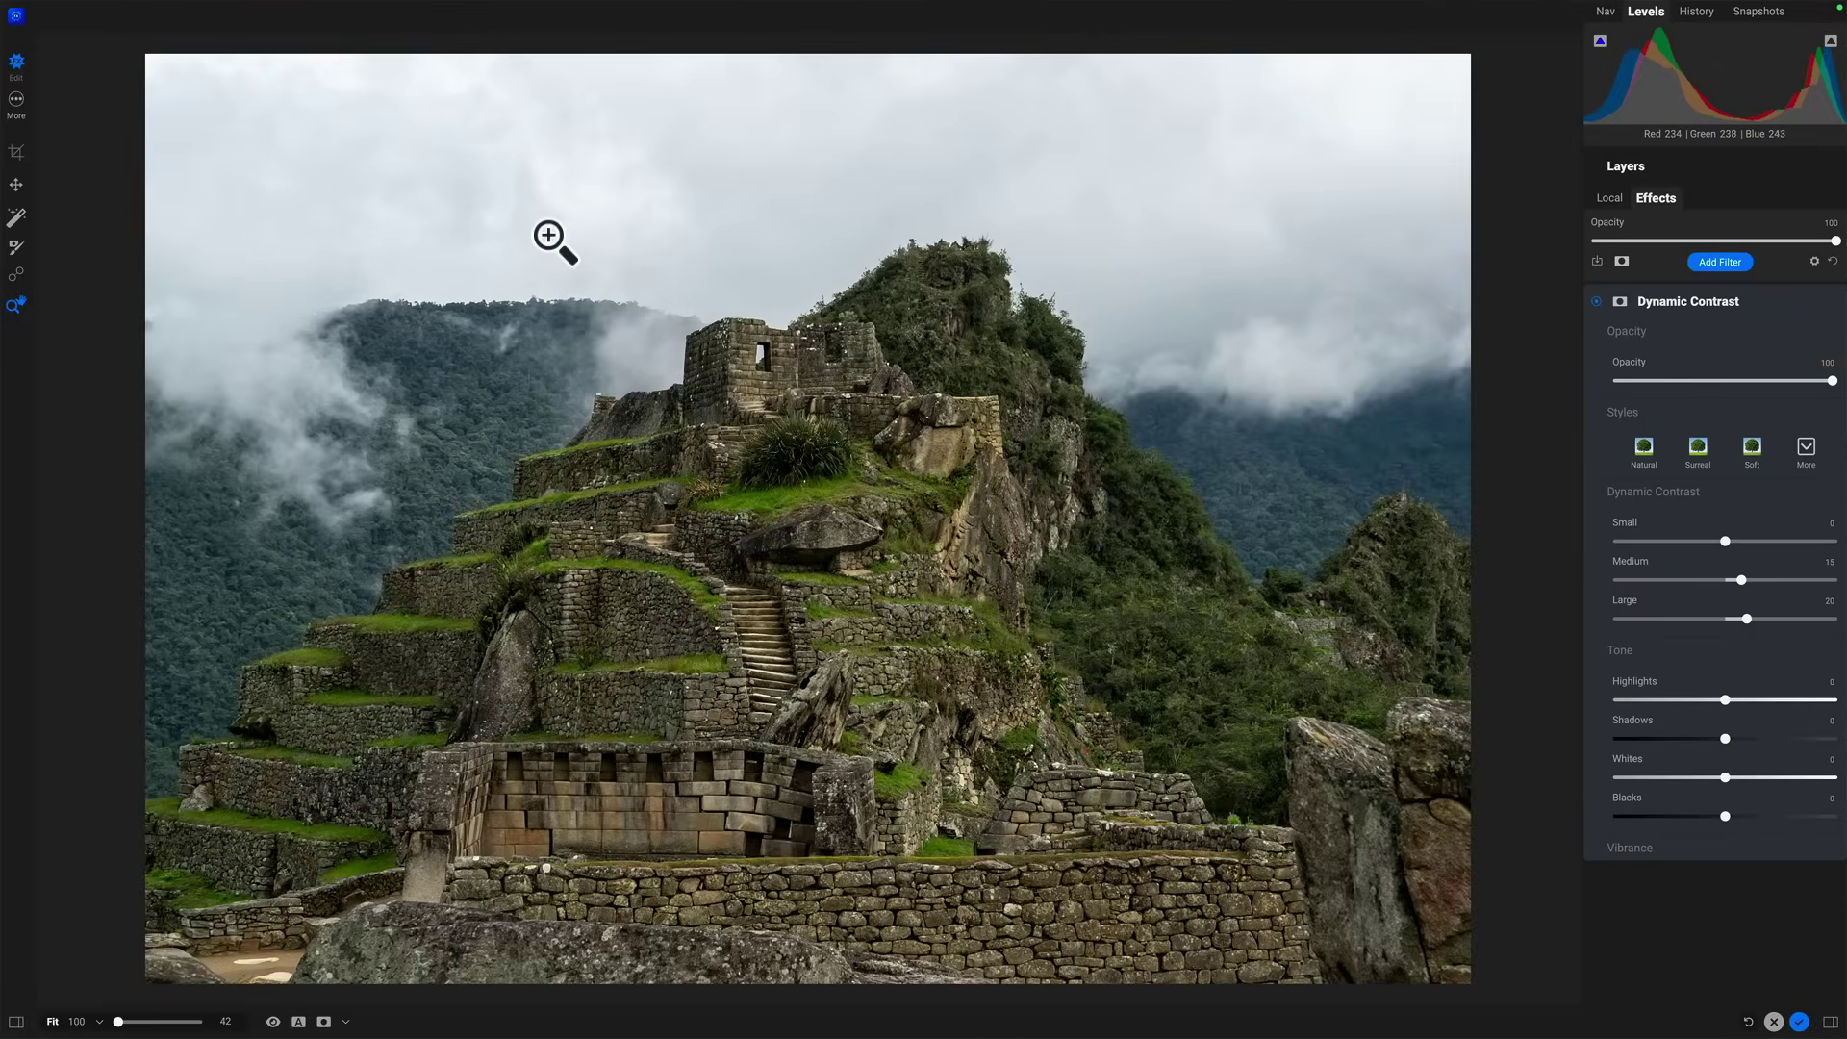
Add a new local adjustment layer and browse the AI mask regions without picking one.
left_click(1611, 204)
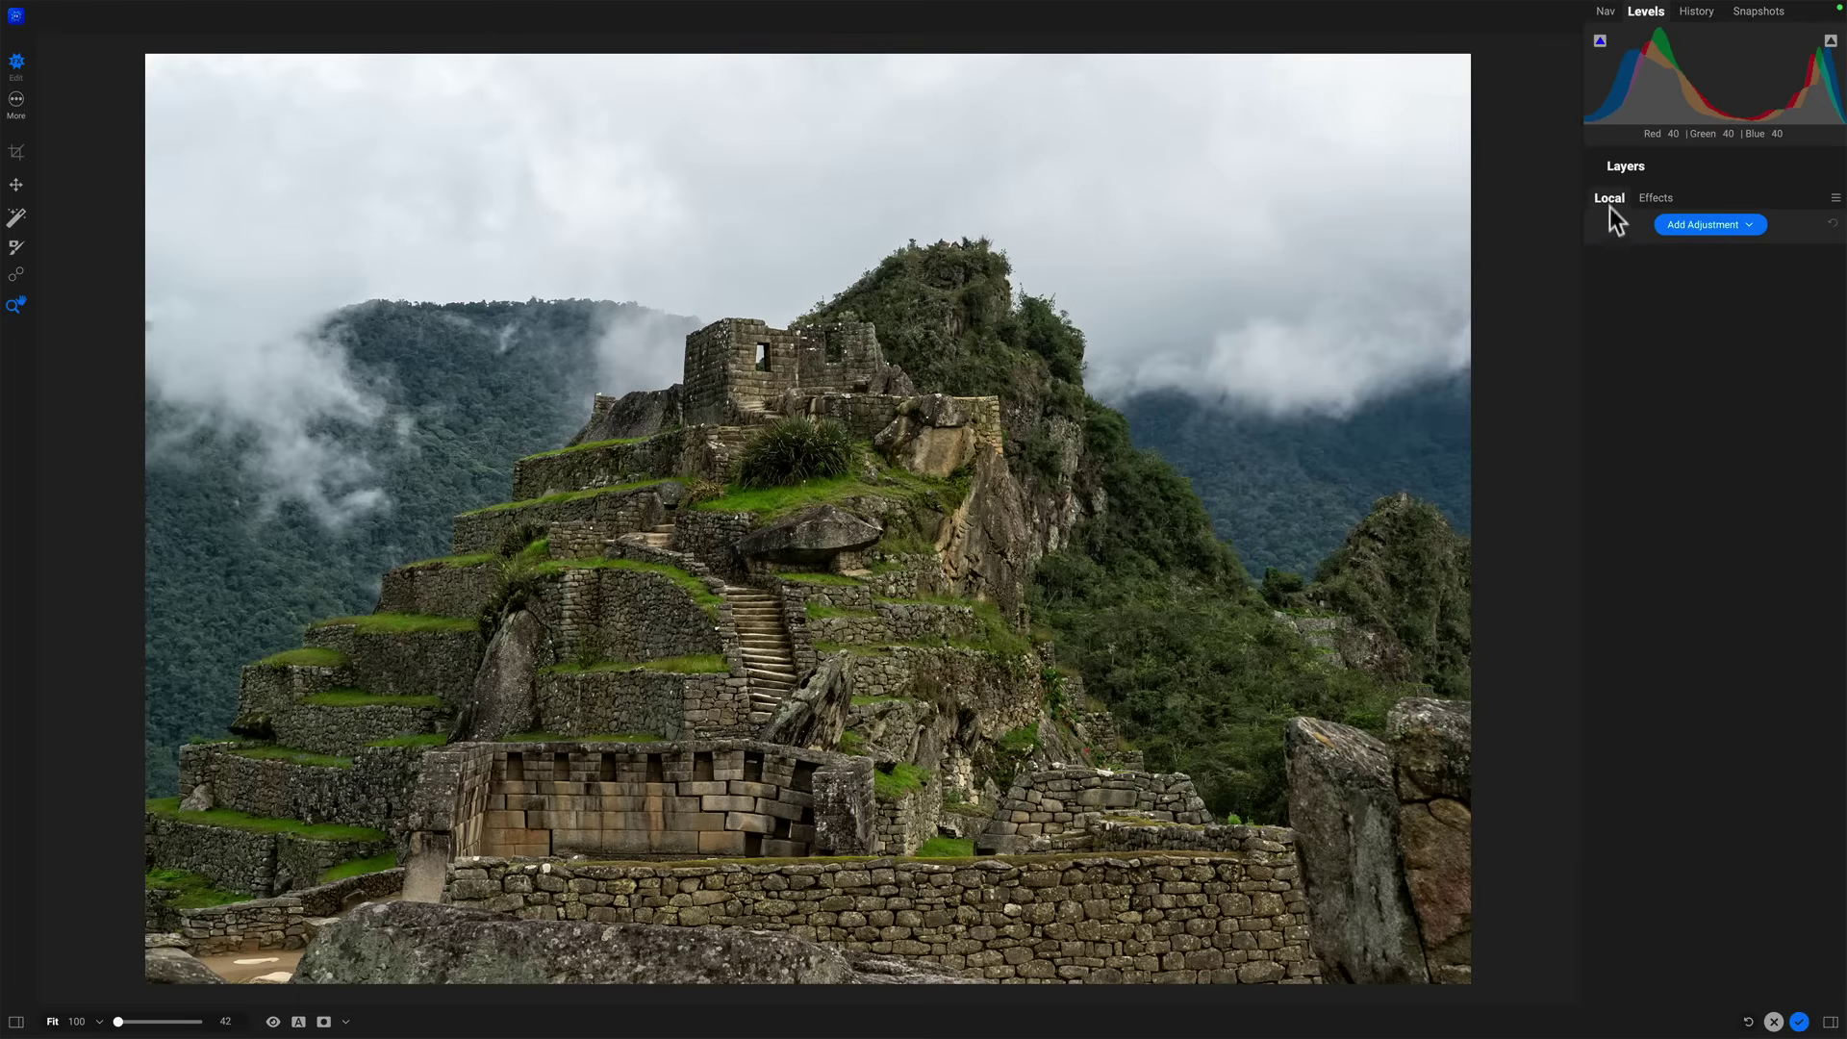
left_click(1690, 224)
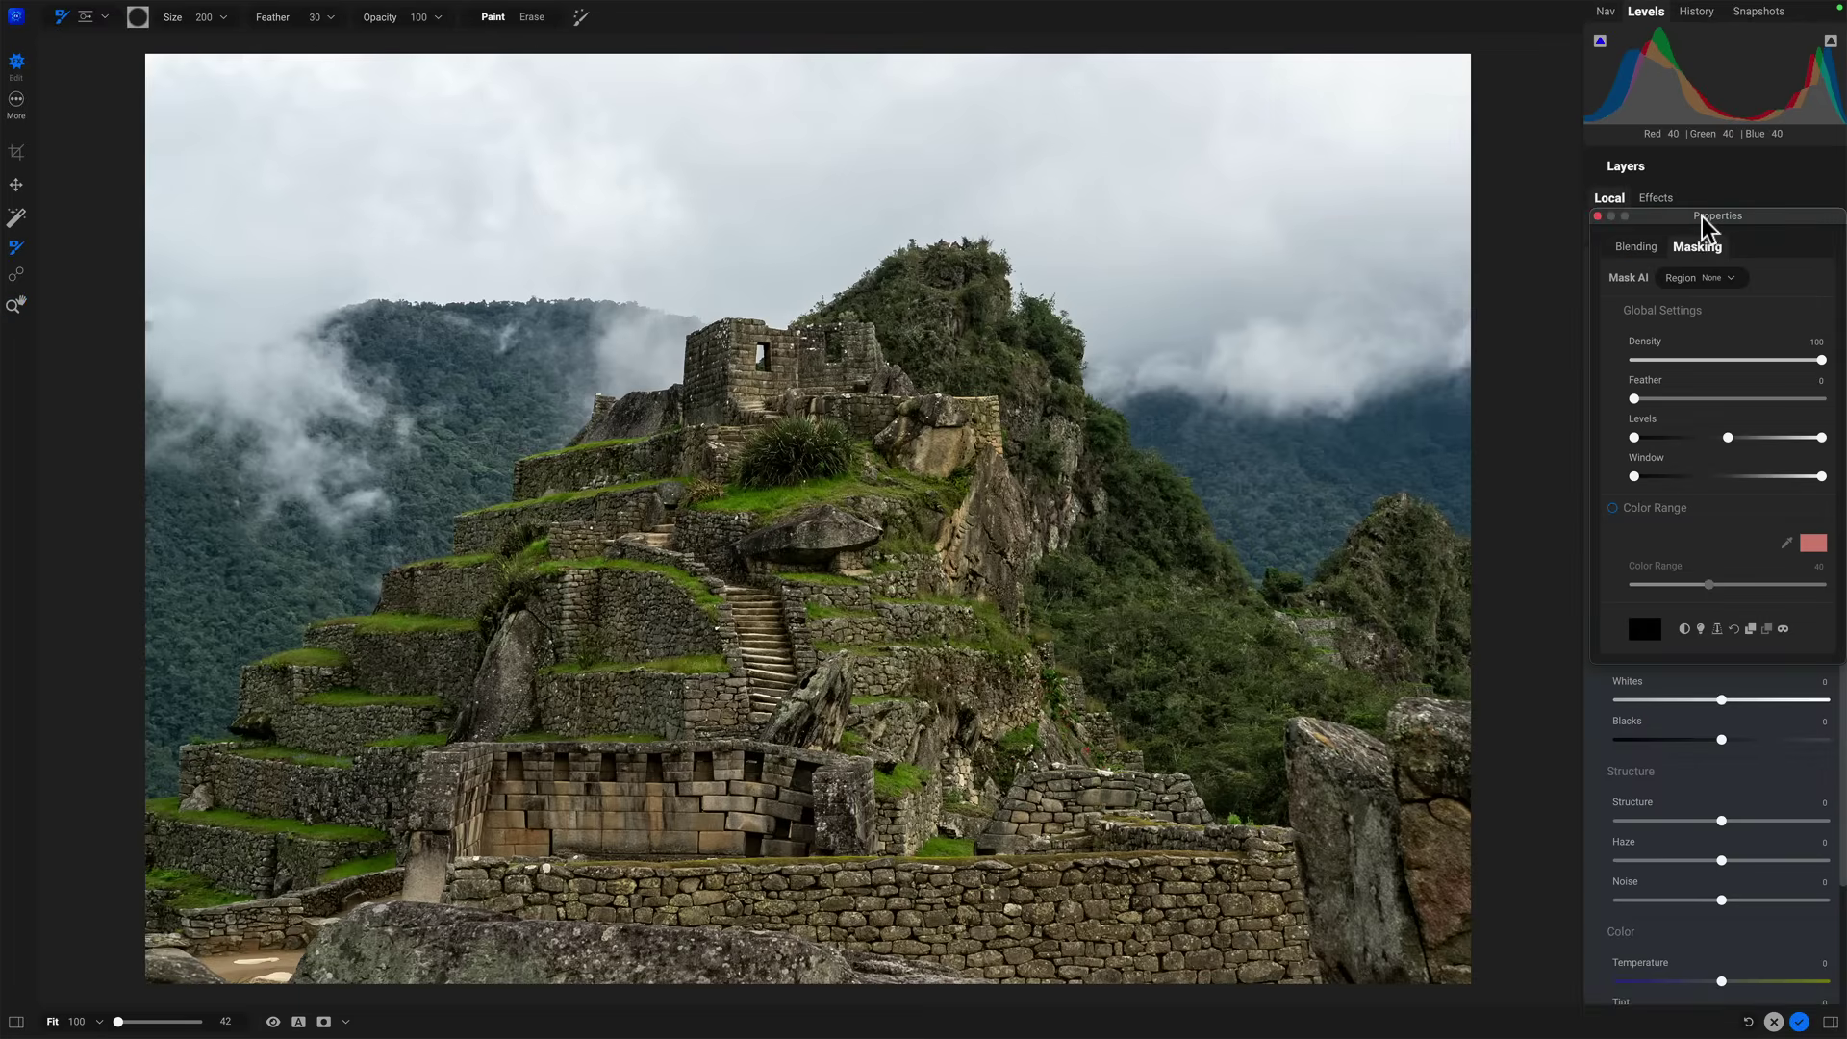
left_click_drag(1700, 217, 1424, 125)
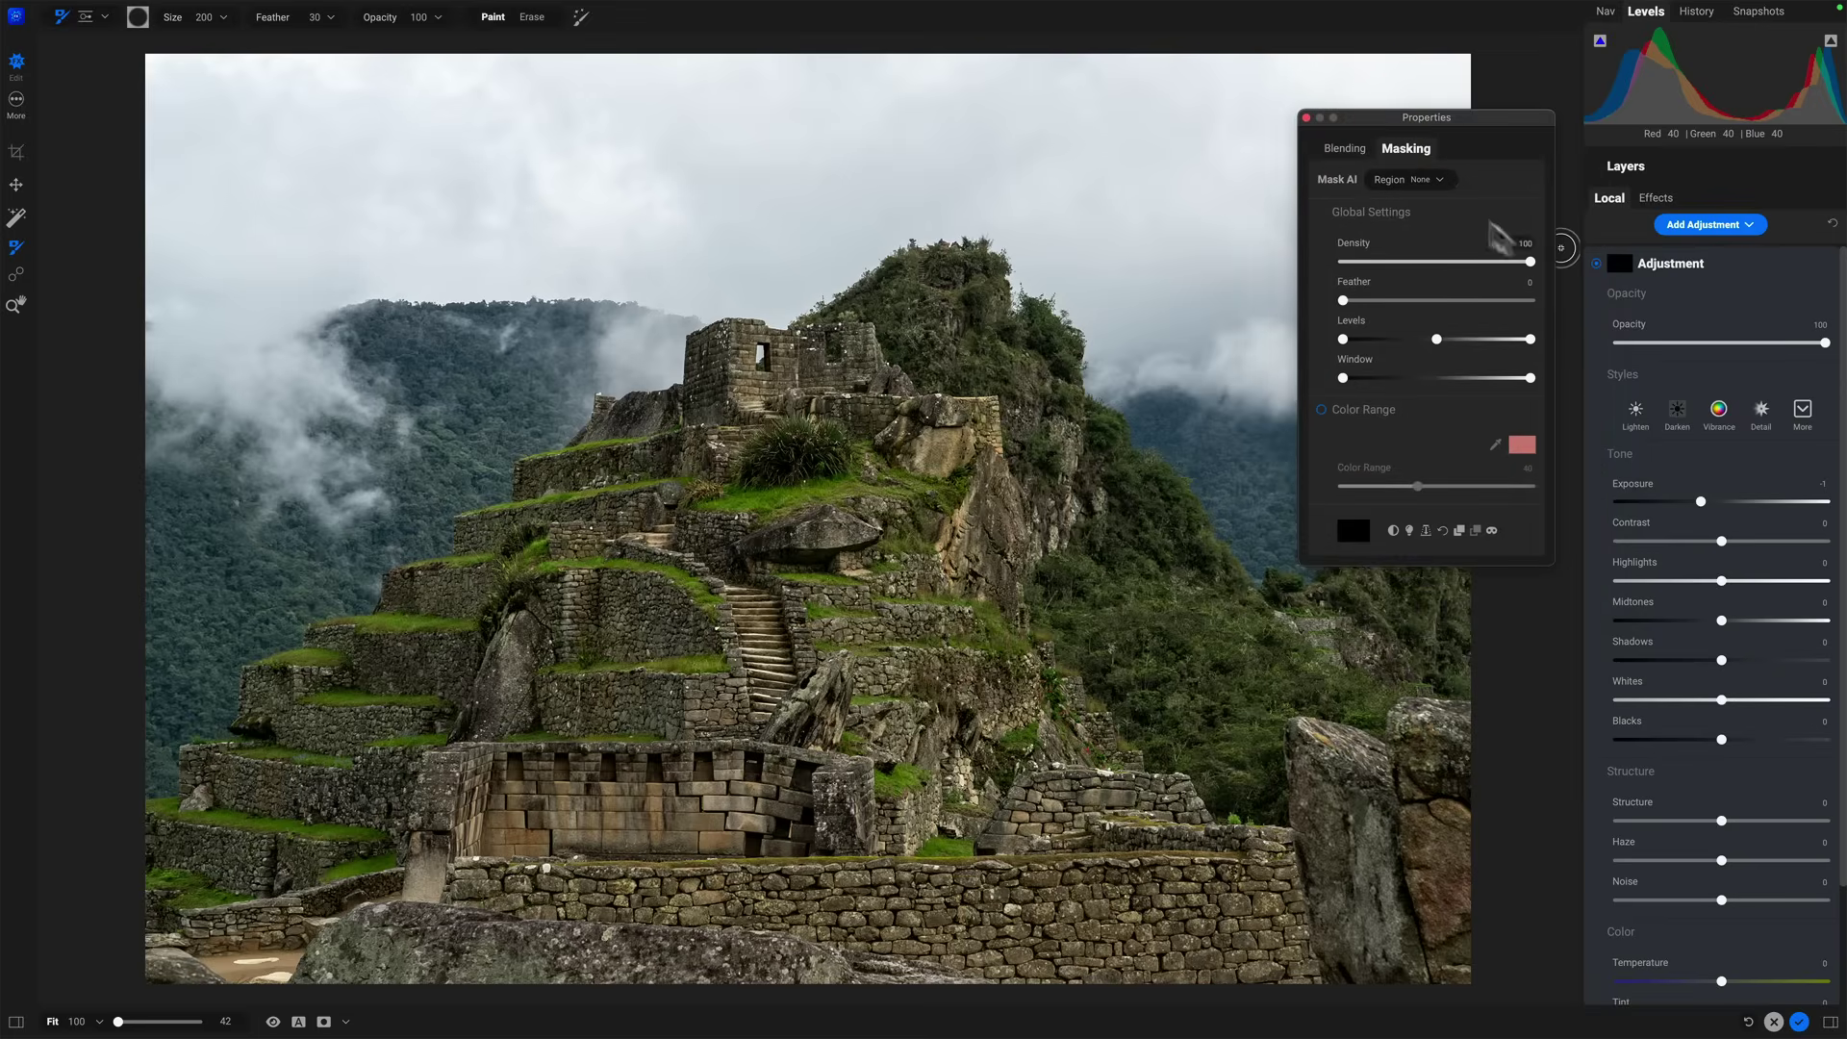
left_click(1440, 180)
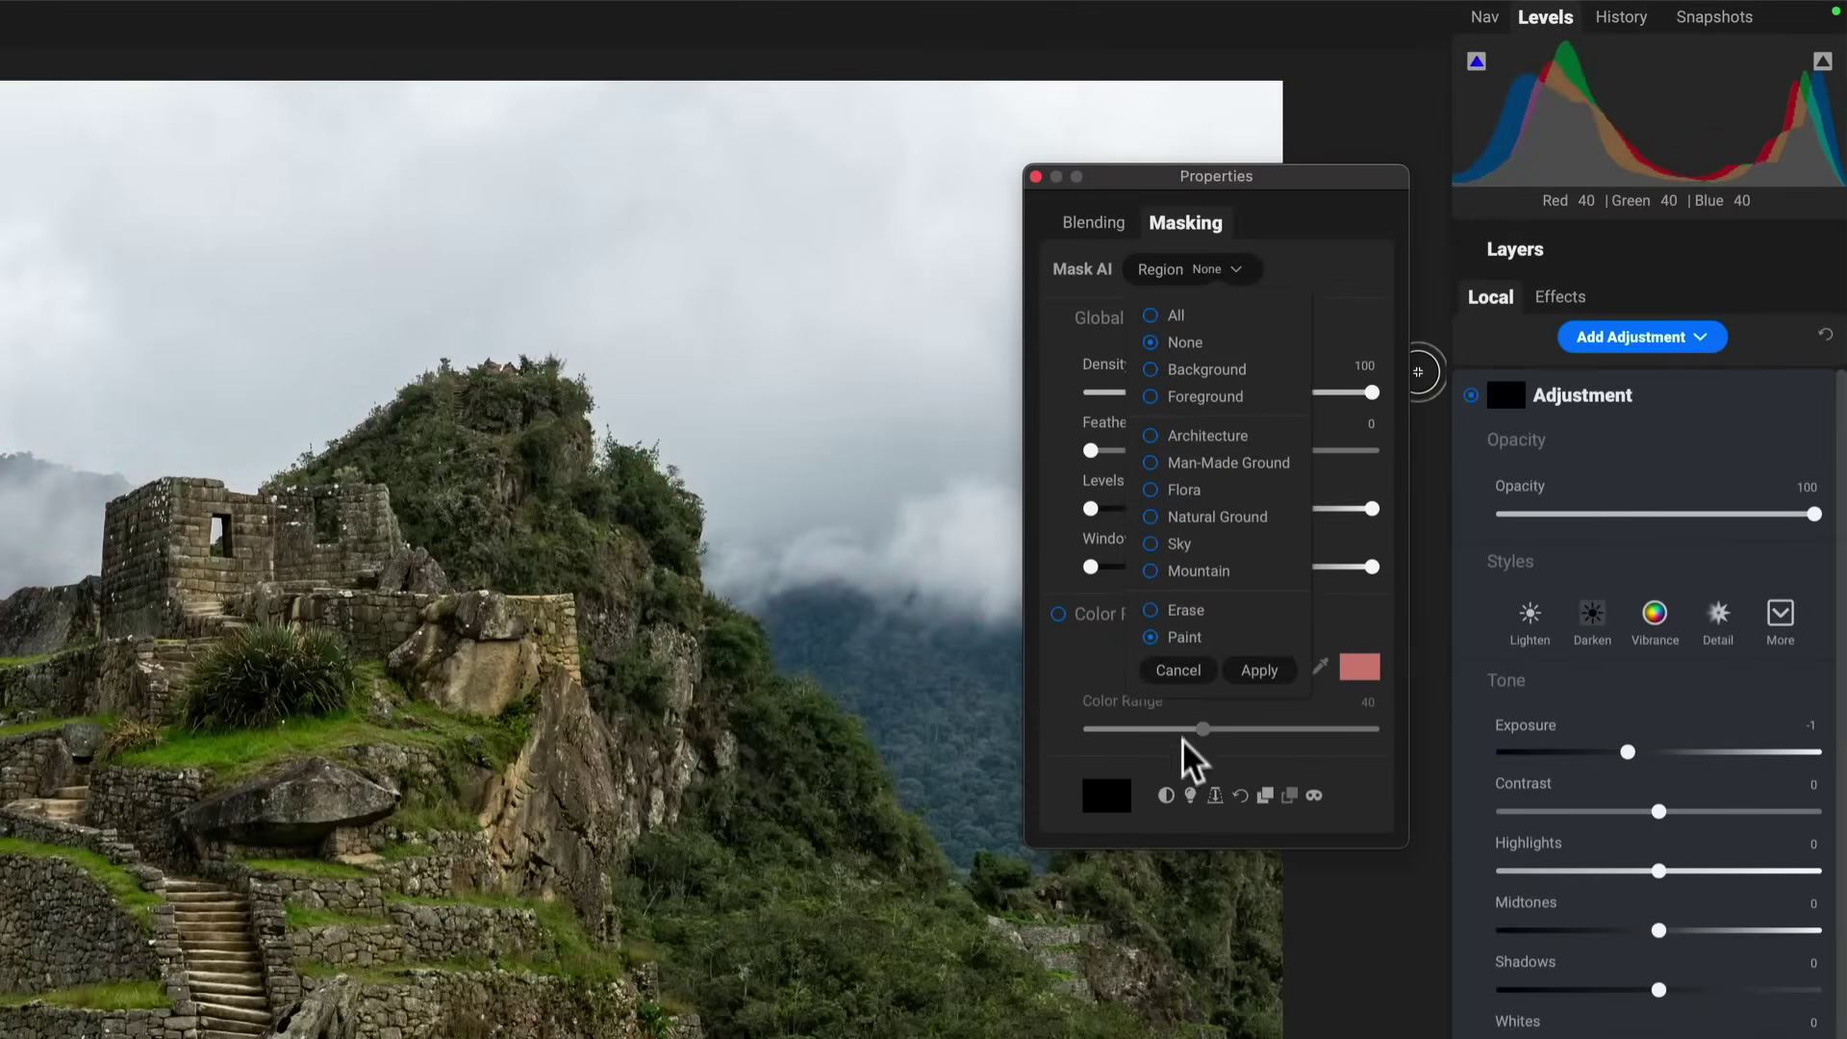
left_click(1190, 795)
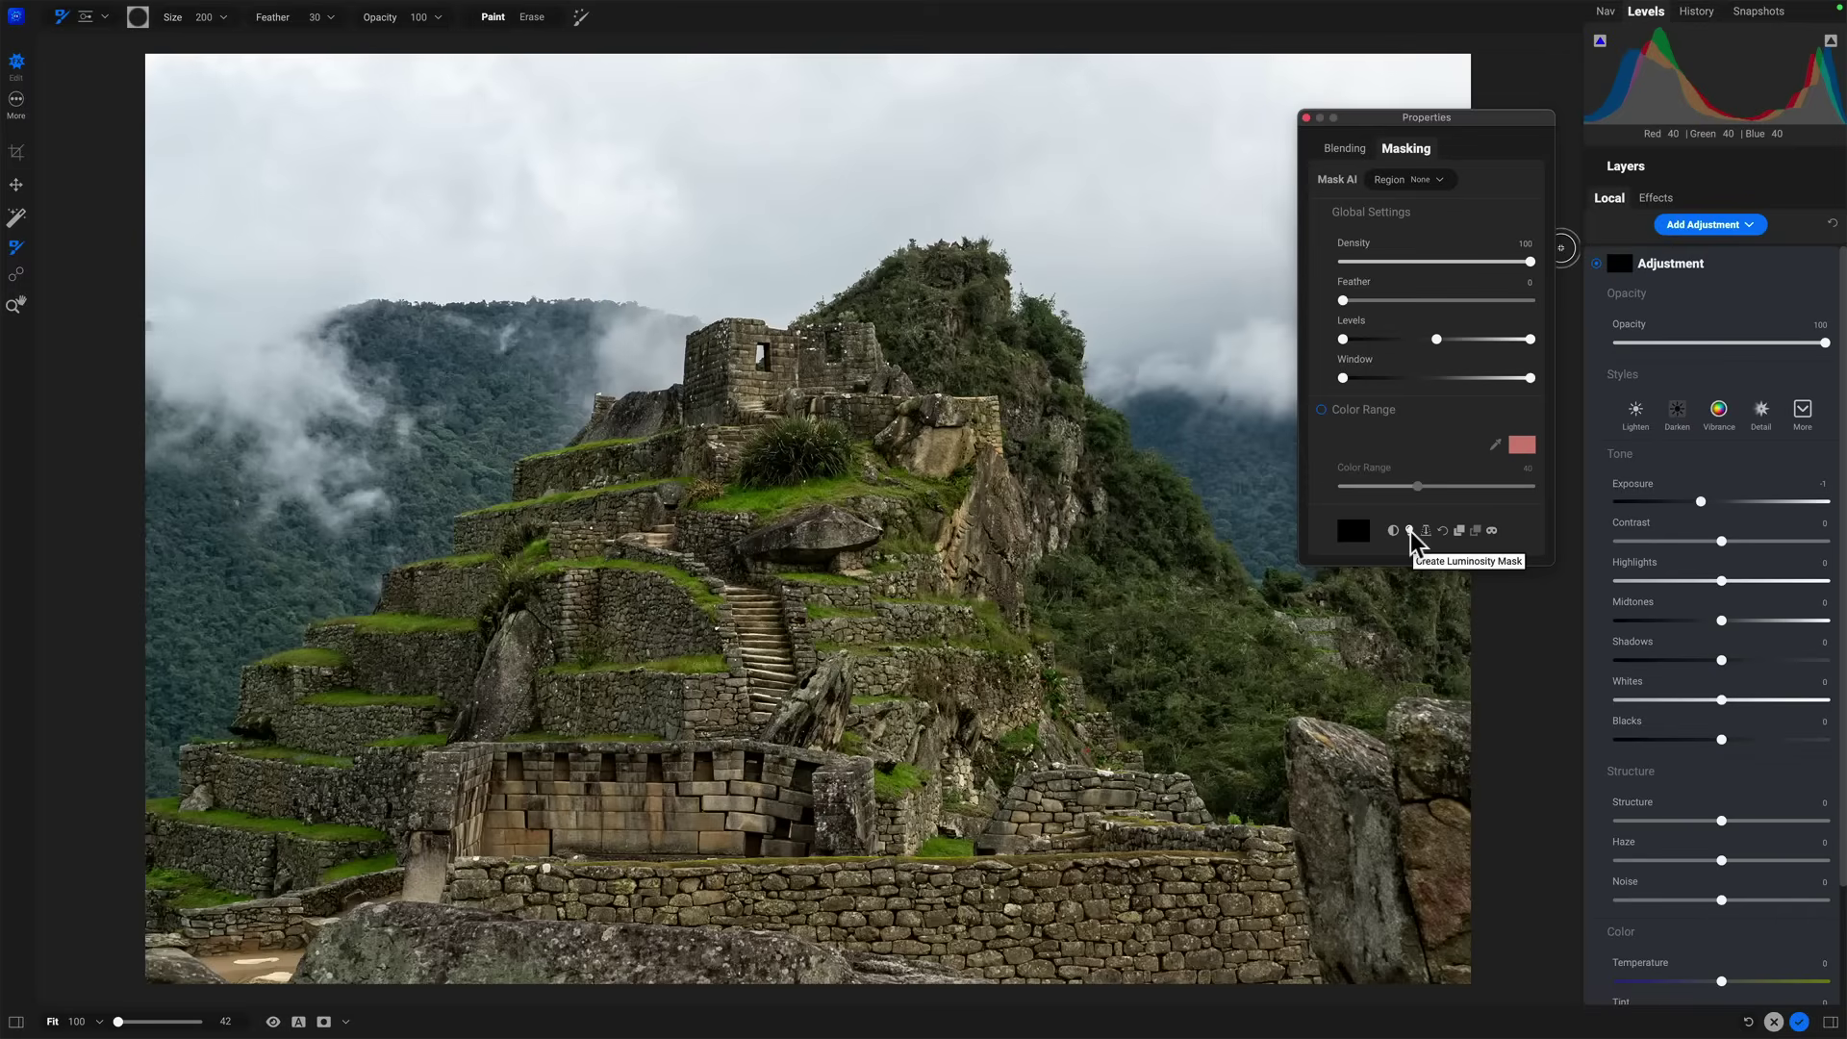
Create a luminosity mask and tune its Levels so mostly the bright sky remains.
left_click(1409, 530)
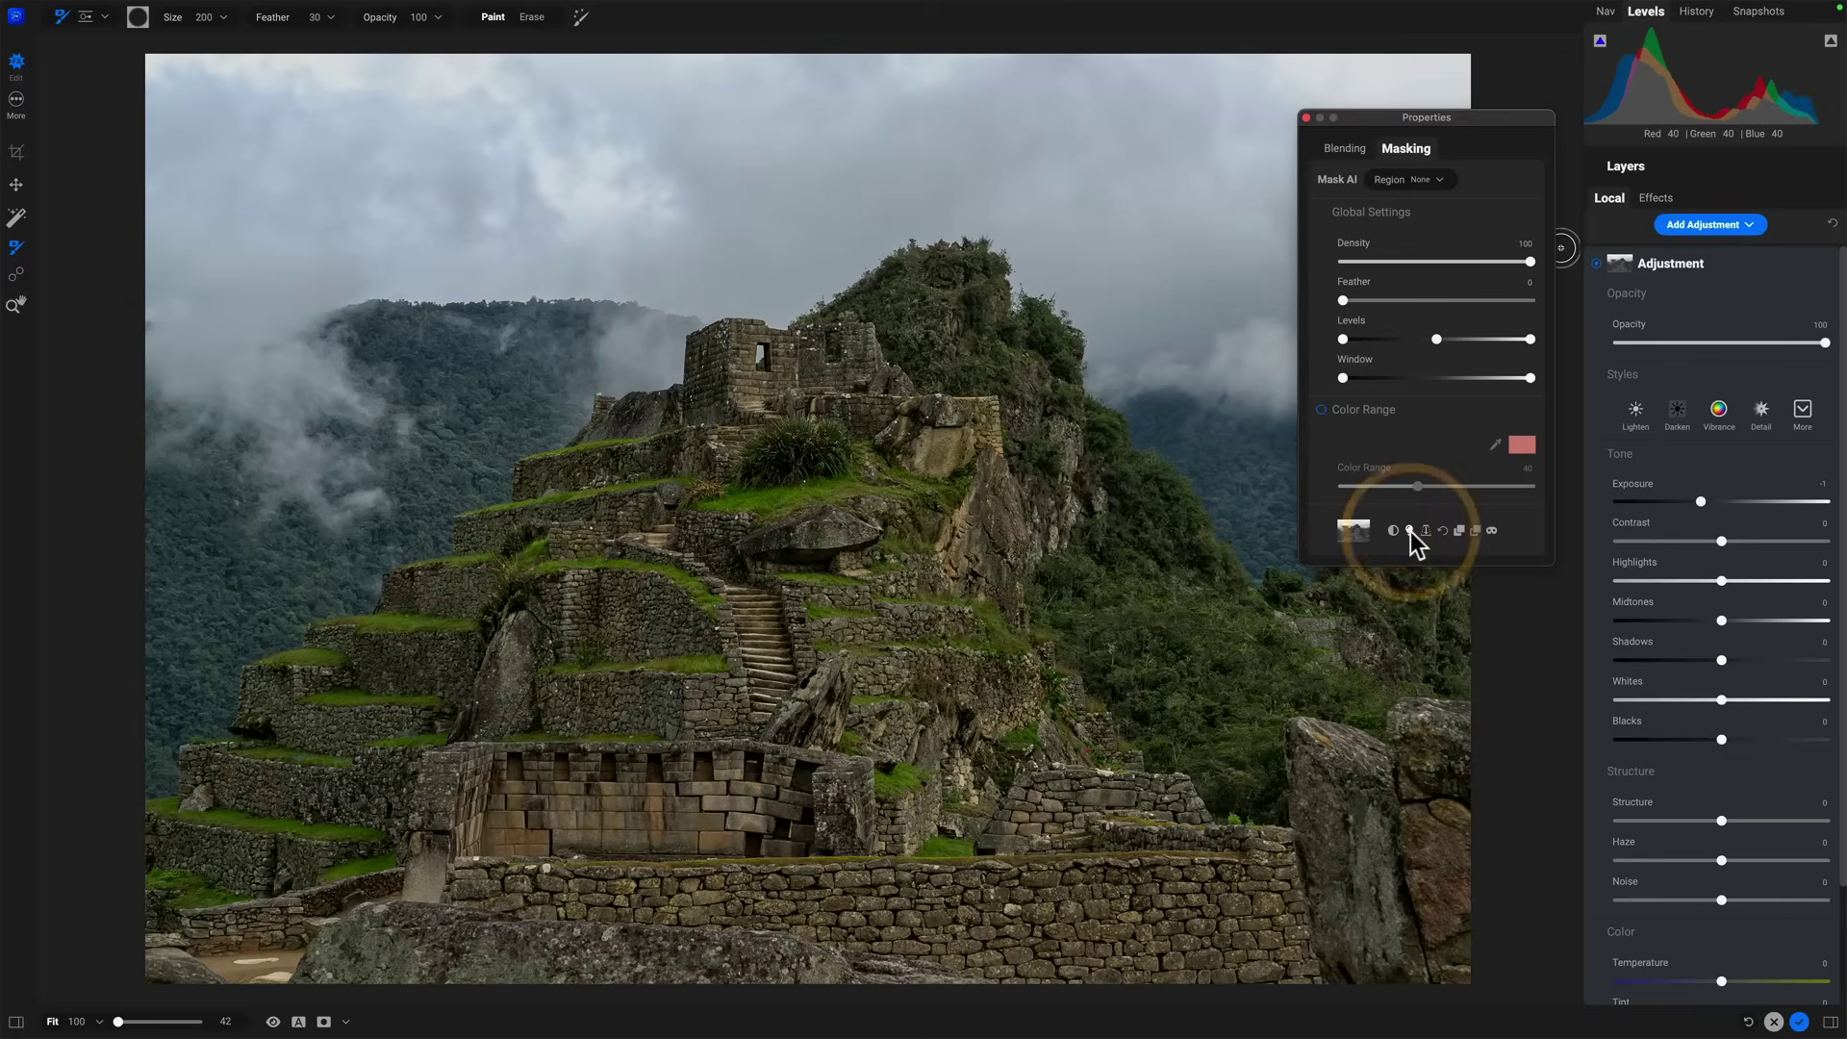
left_click(1491, 530)
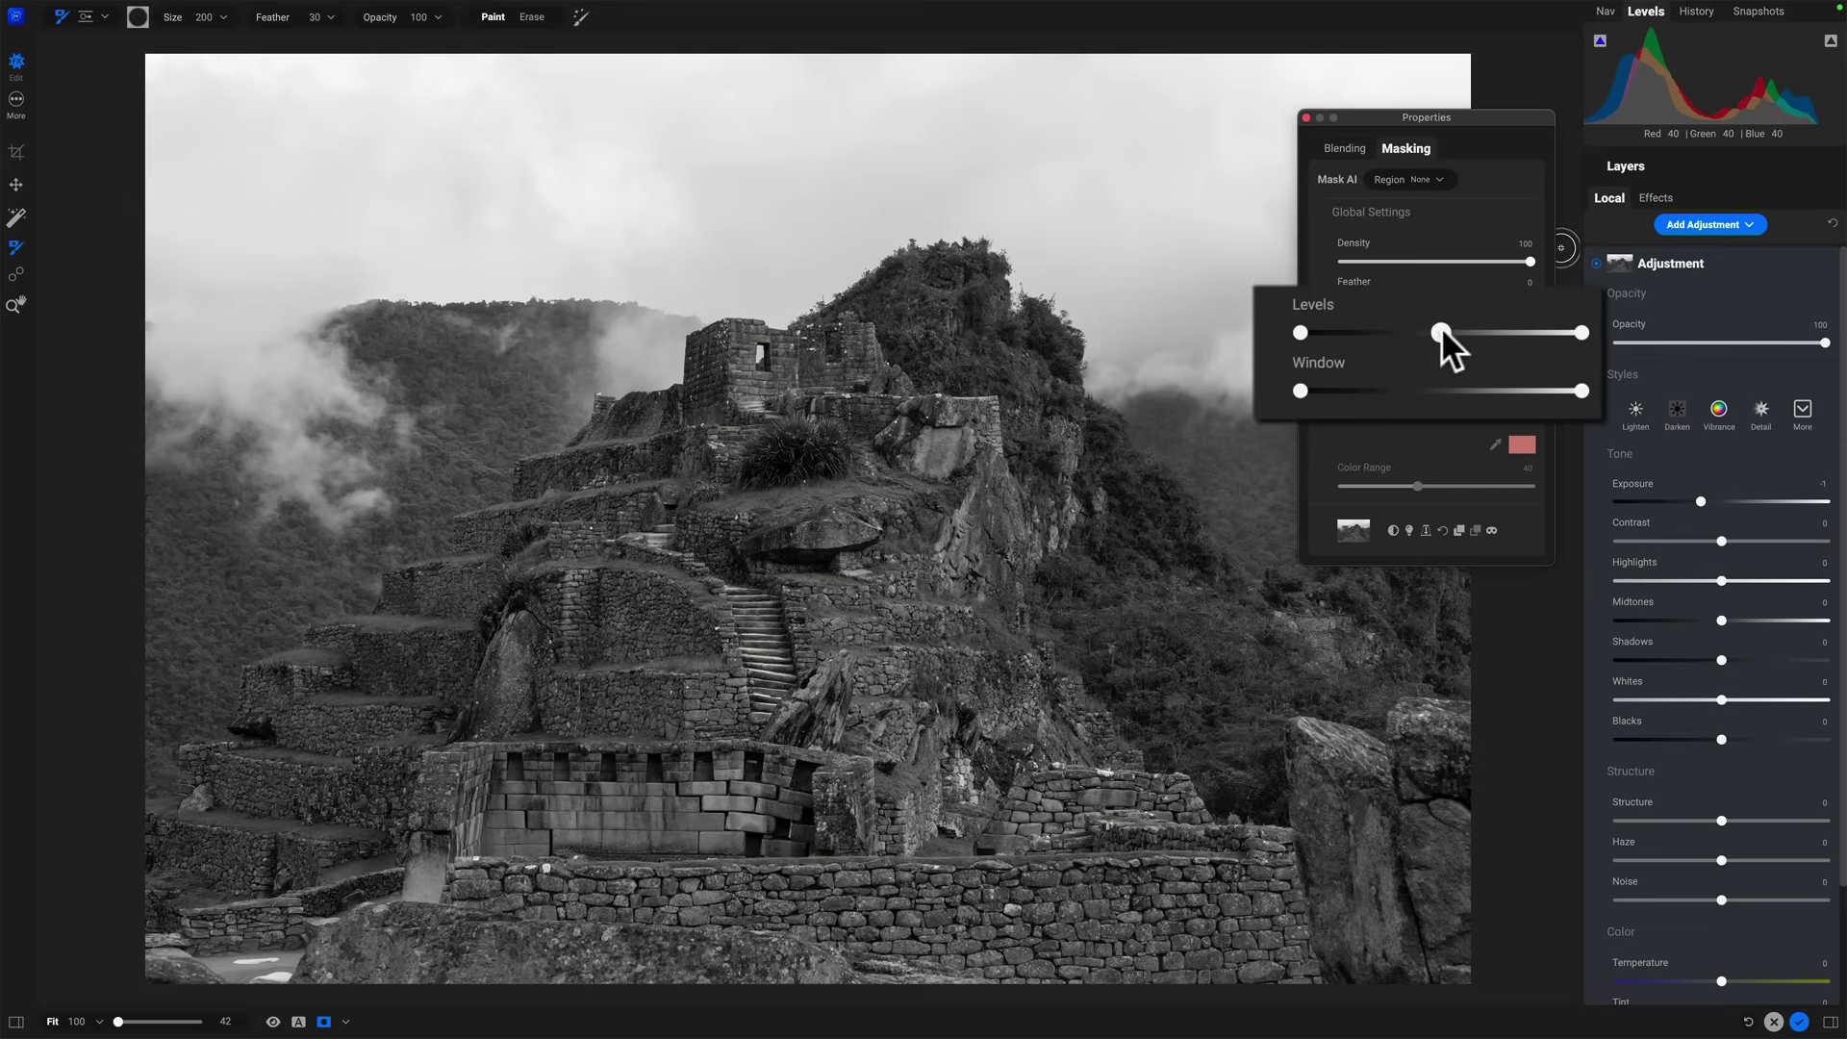
left_click_drag(1436, 339, 1498, 332)
left_click_drag(1310, 391, 1415, 390)
left_click_drag(1498, 332, 1513, 332)
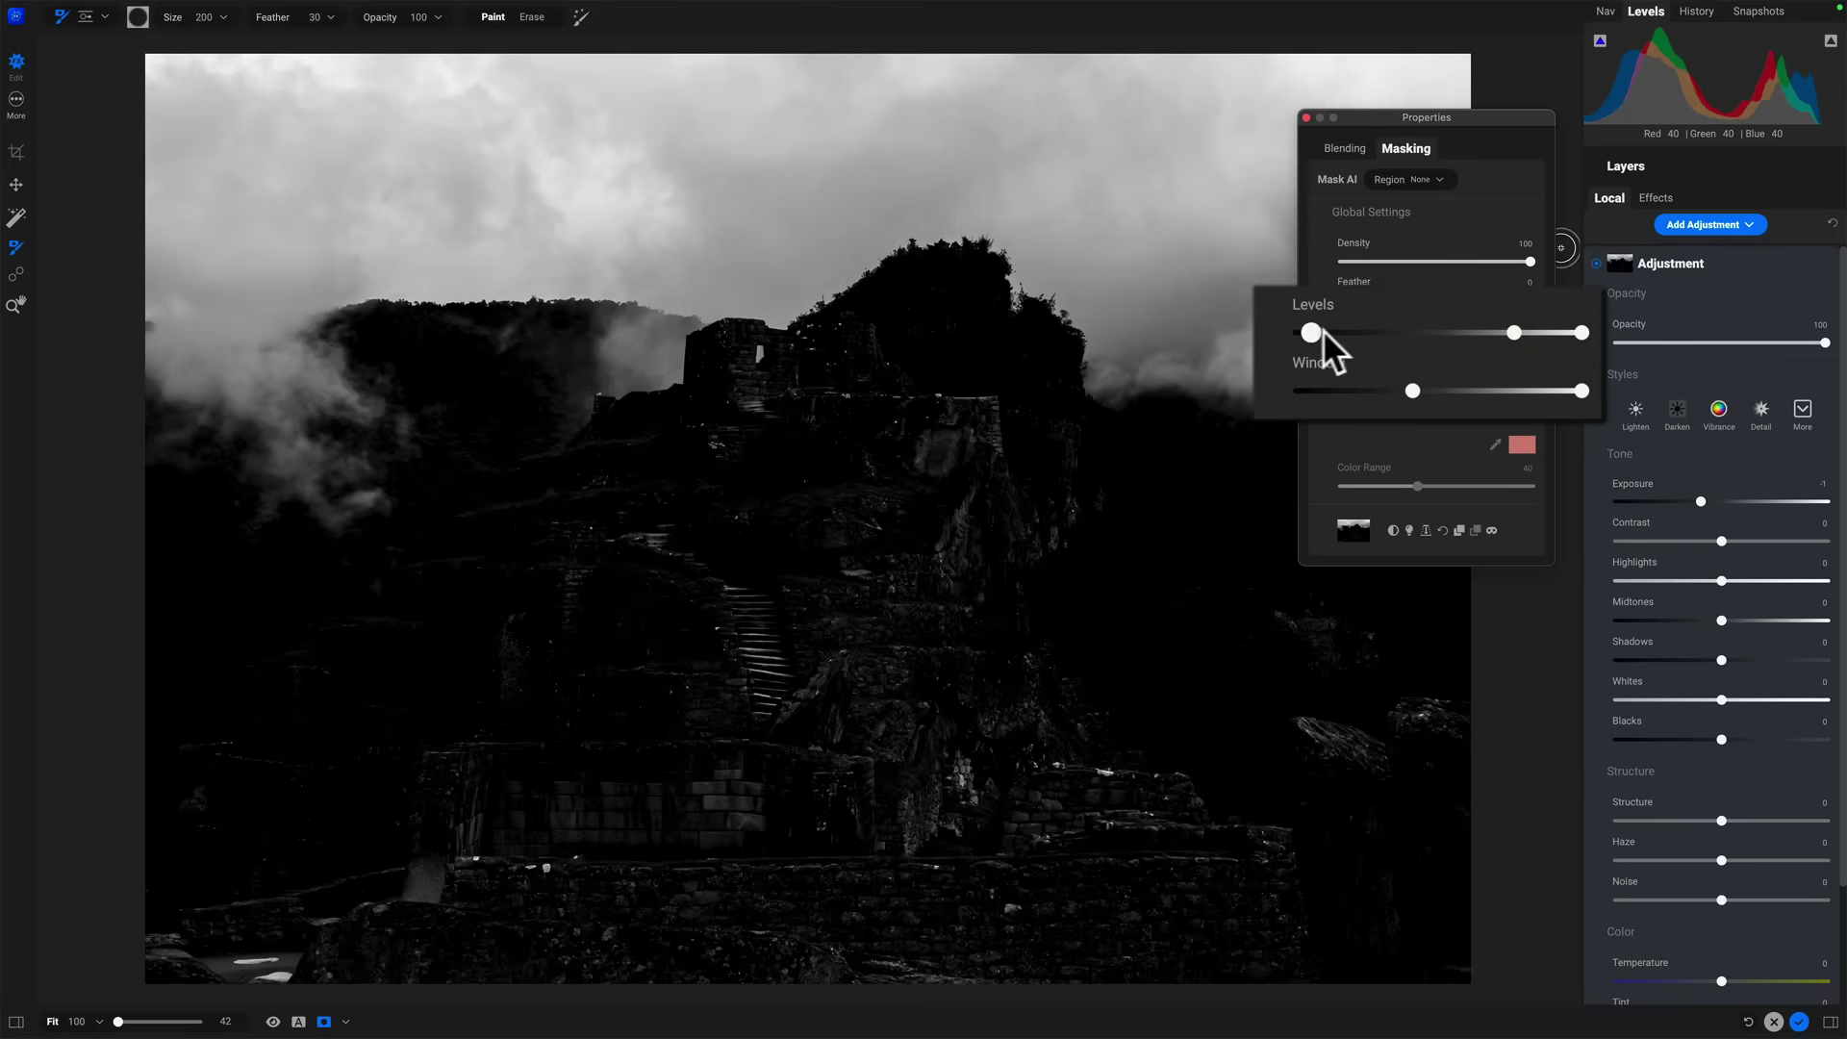
left_click_drag(1332, 330, 1520, 332)
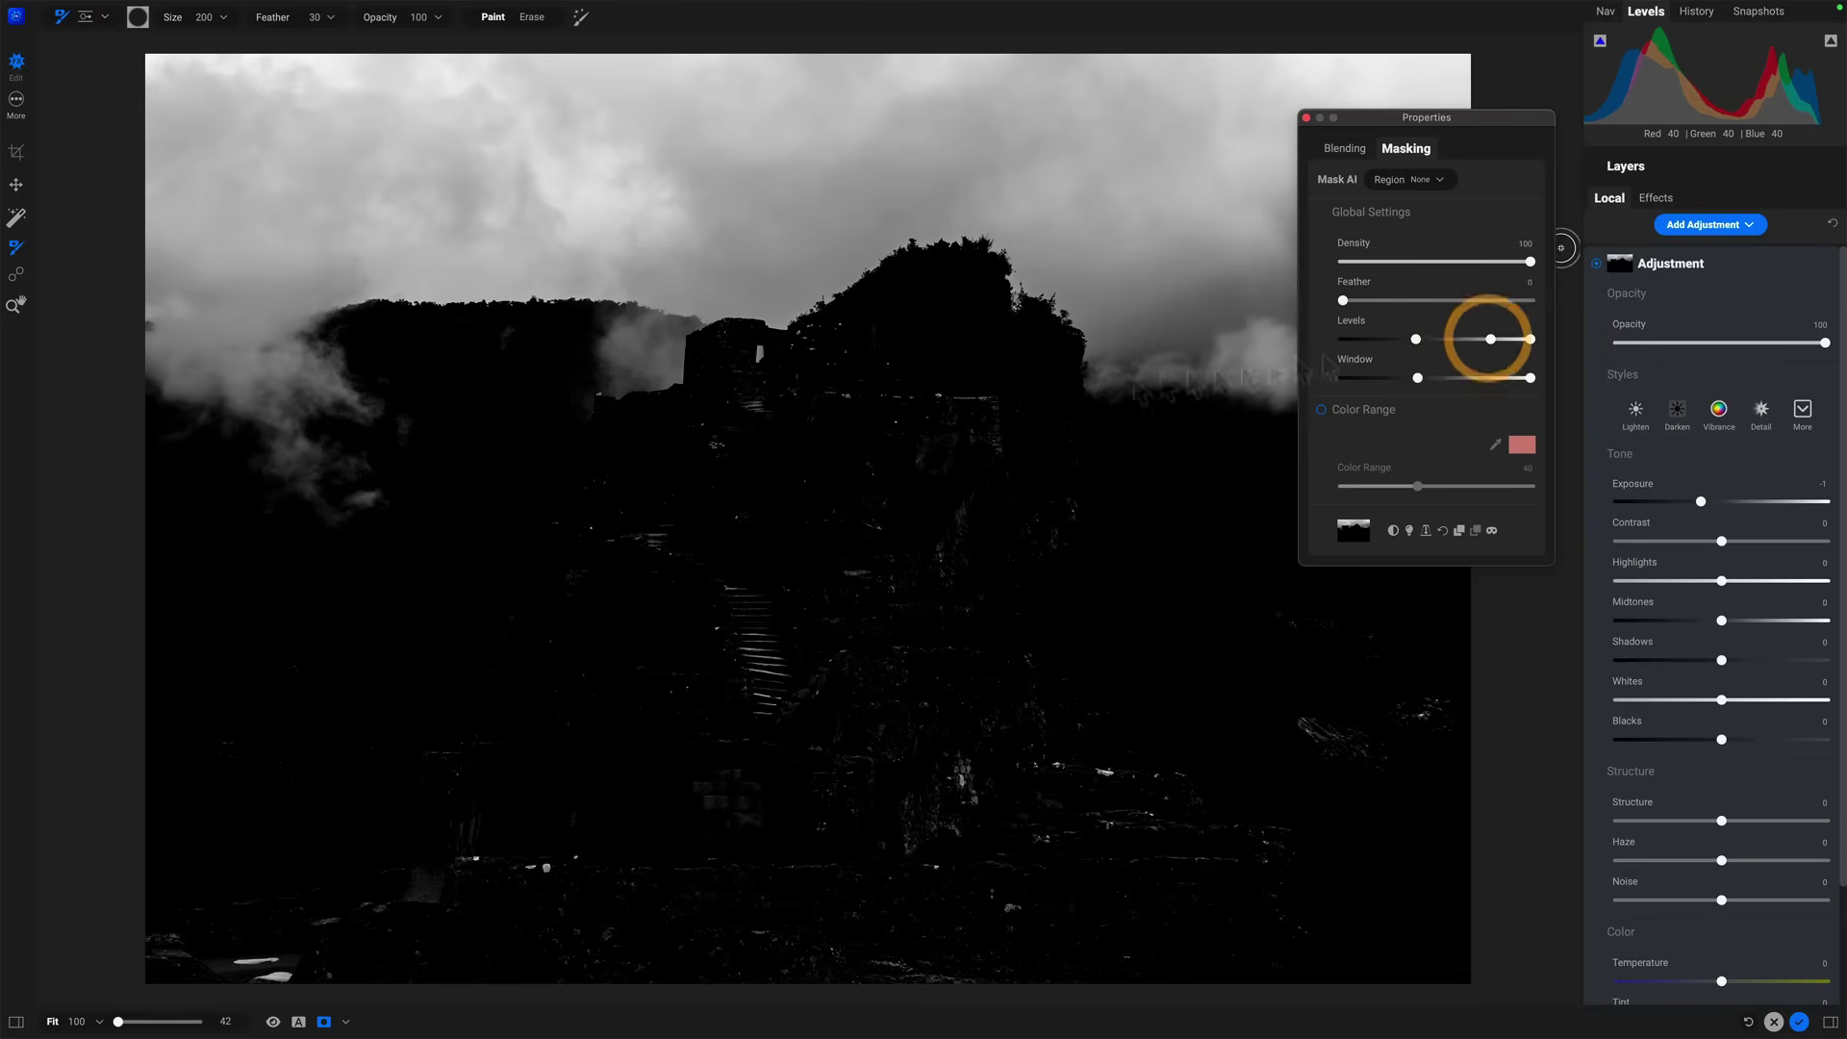
Erase stray white specks over the ruins from the mask with a large brush.
key("]")
key("]")
key("]")
key("]")
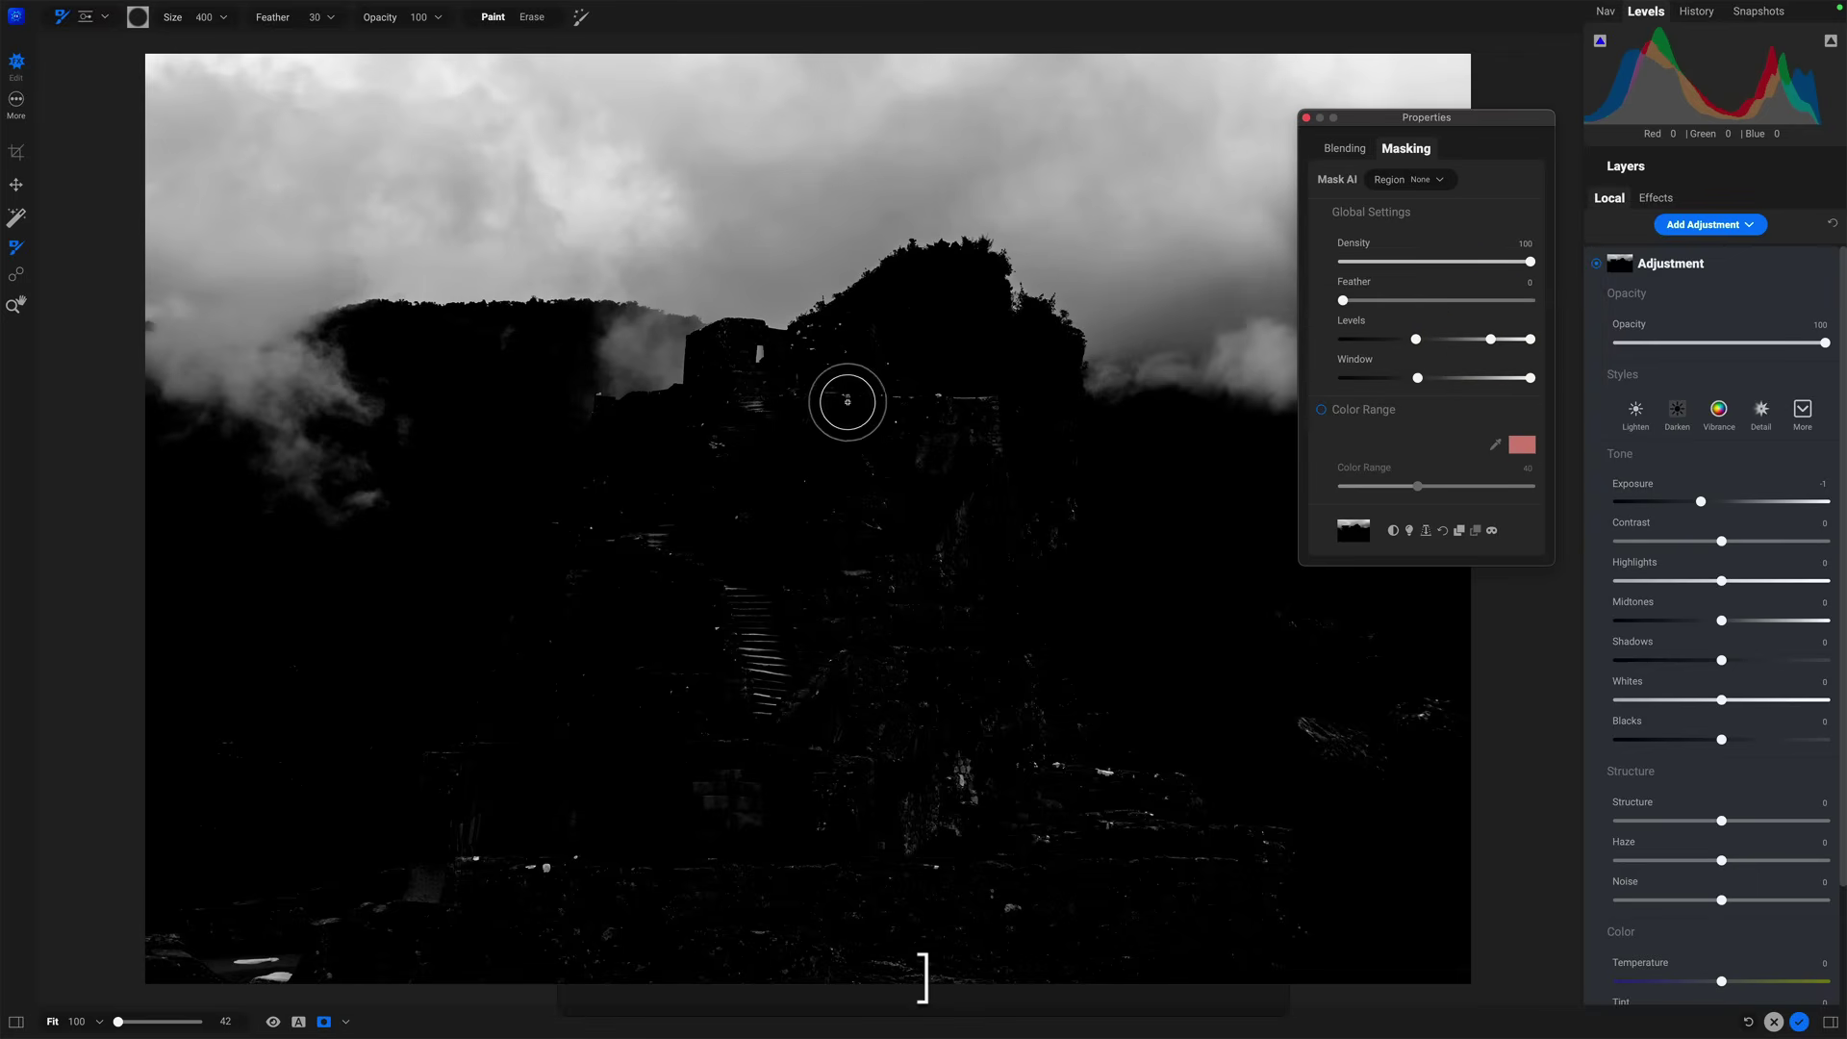
left_click(531, 16)
mouse_move(908, 408)
left_mouse_down()
mouse_move(751, 413)
mouse_move(967, 439)
mouse_move(571, 581)
mouse_move(515, 628)
mouse_move(1500, 660)
mouse_move(49, 763)
mouse_move(904, 757)
mouse_move(1313, 869)
mouse_move(575, 889)
mouse_move(371, 944)
mouse_move(1063, 952)
mouse_move(526, 993)
mouse_move(1439, 956)
mouse_move(1167, 705)
left_mouse_up()
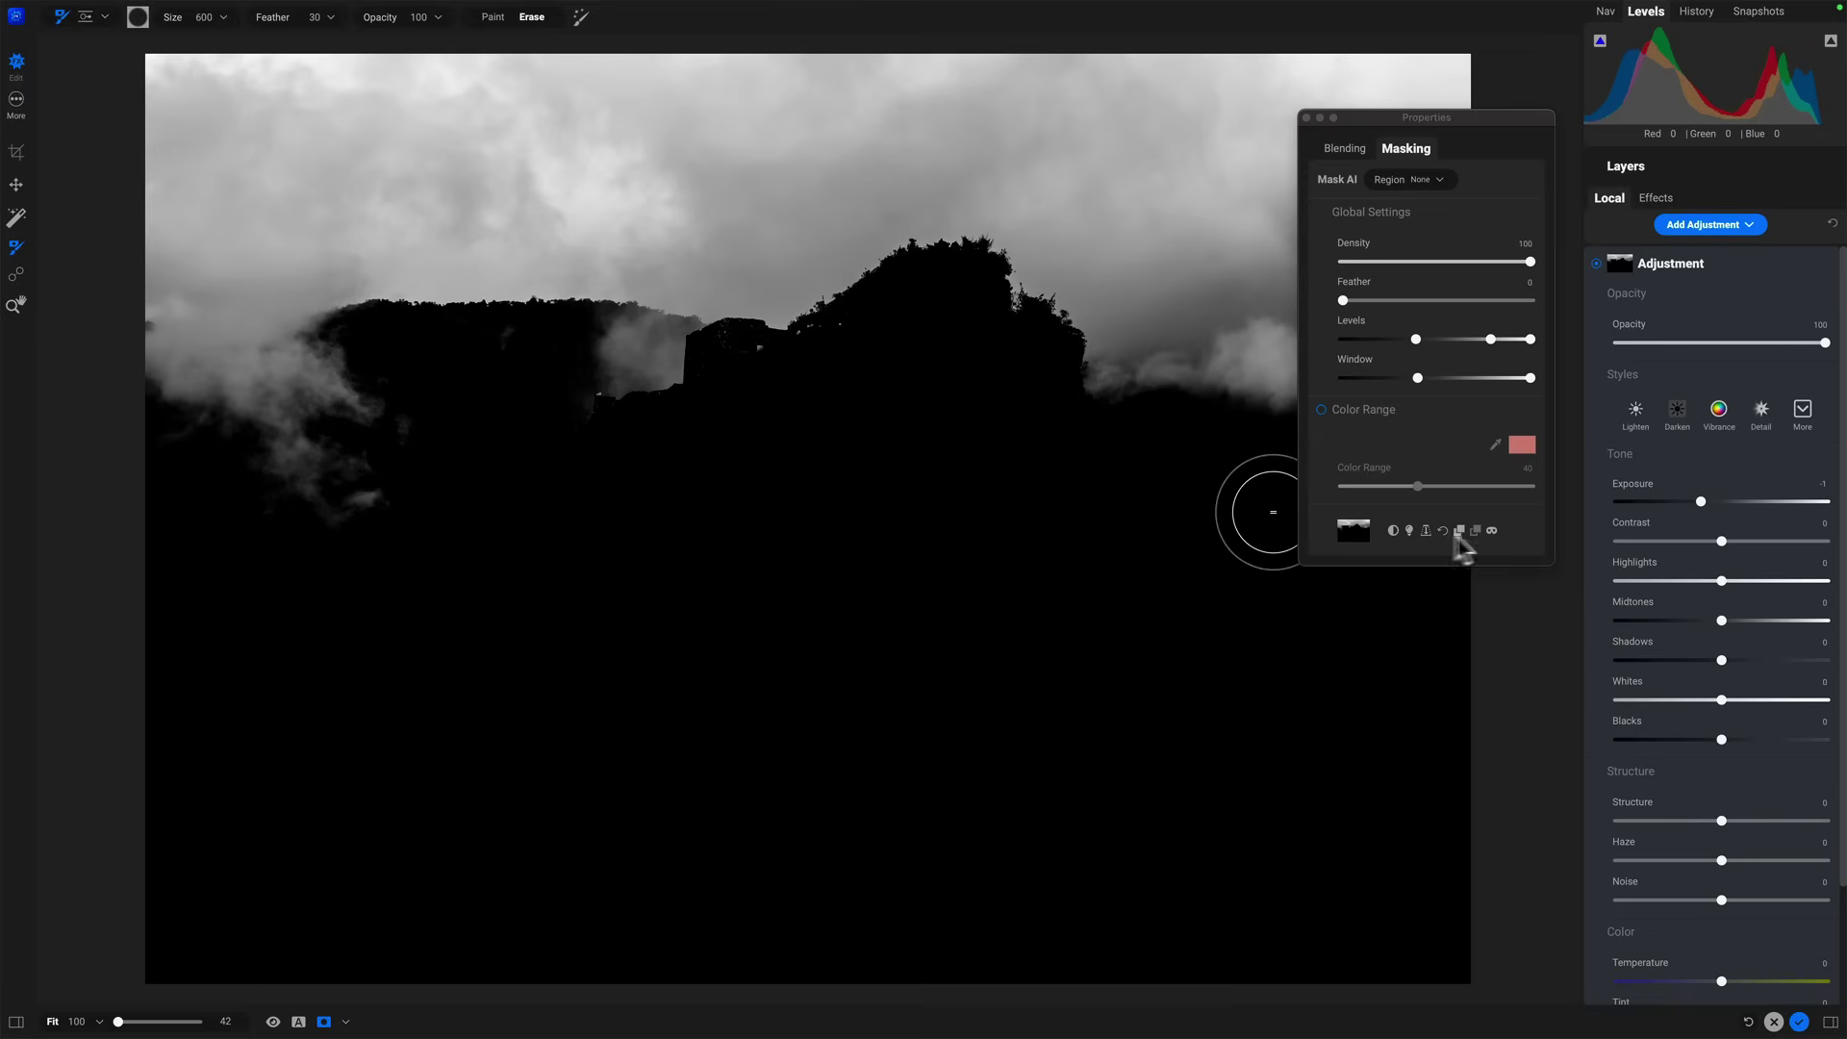
Set the sky layer to Exposure -0.35, Structure 30 and Whites 18, then compare it on and off.
left_click(1491, 530)
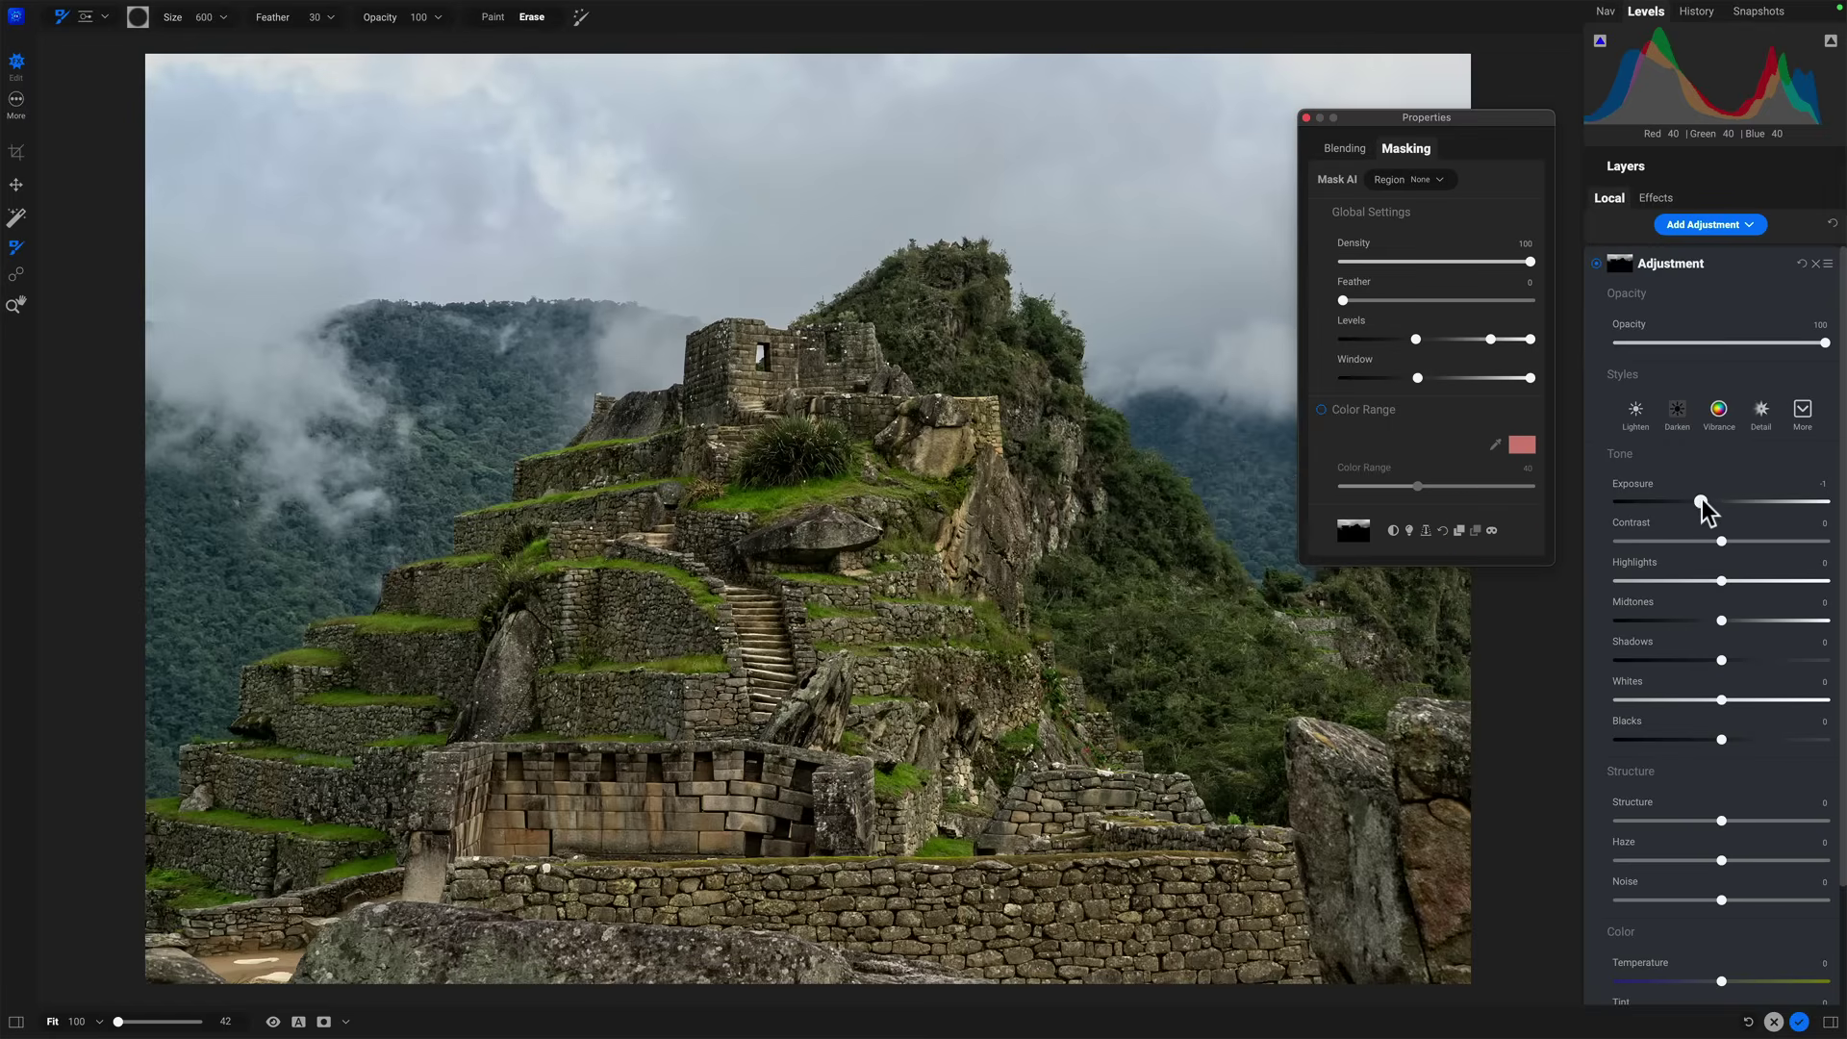
left_click_drag(1707, 499, 1757, 550)
left_click_drag(1743, 822, 1751, 823)
mouse_move(1721, 700)
left_mouse_down()
mouse_move(1738, 698)
mouse_move(1713, 700)
left_mouse_up()
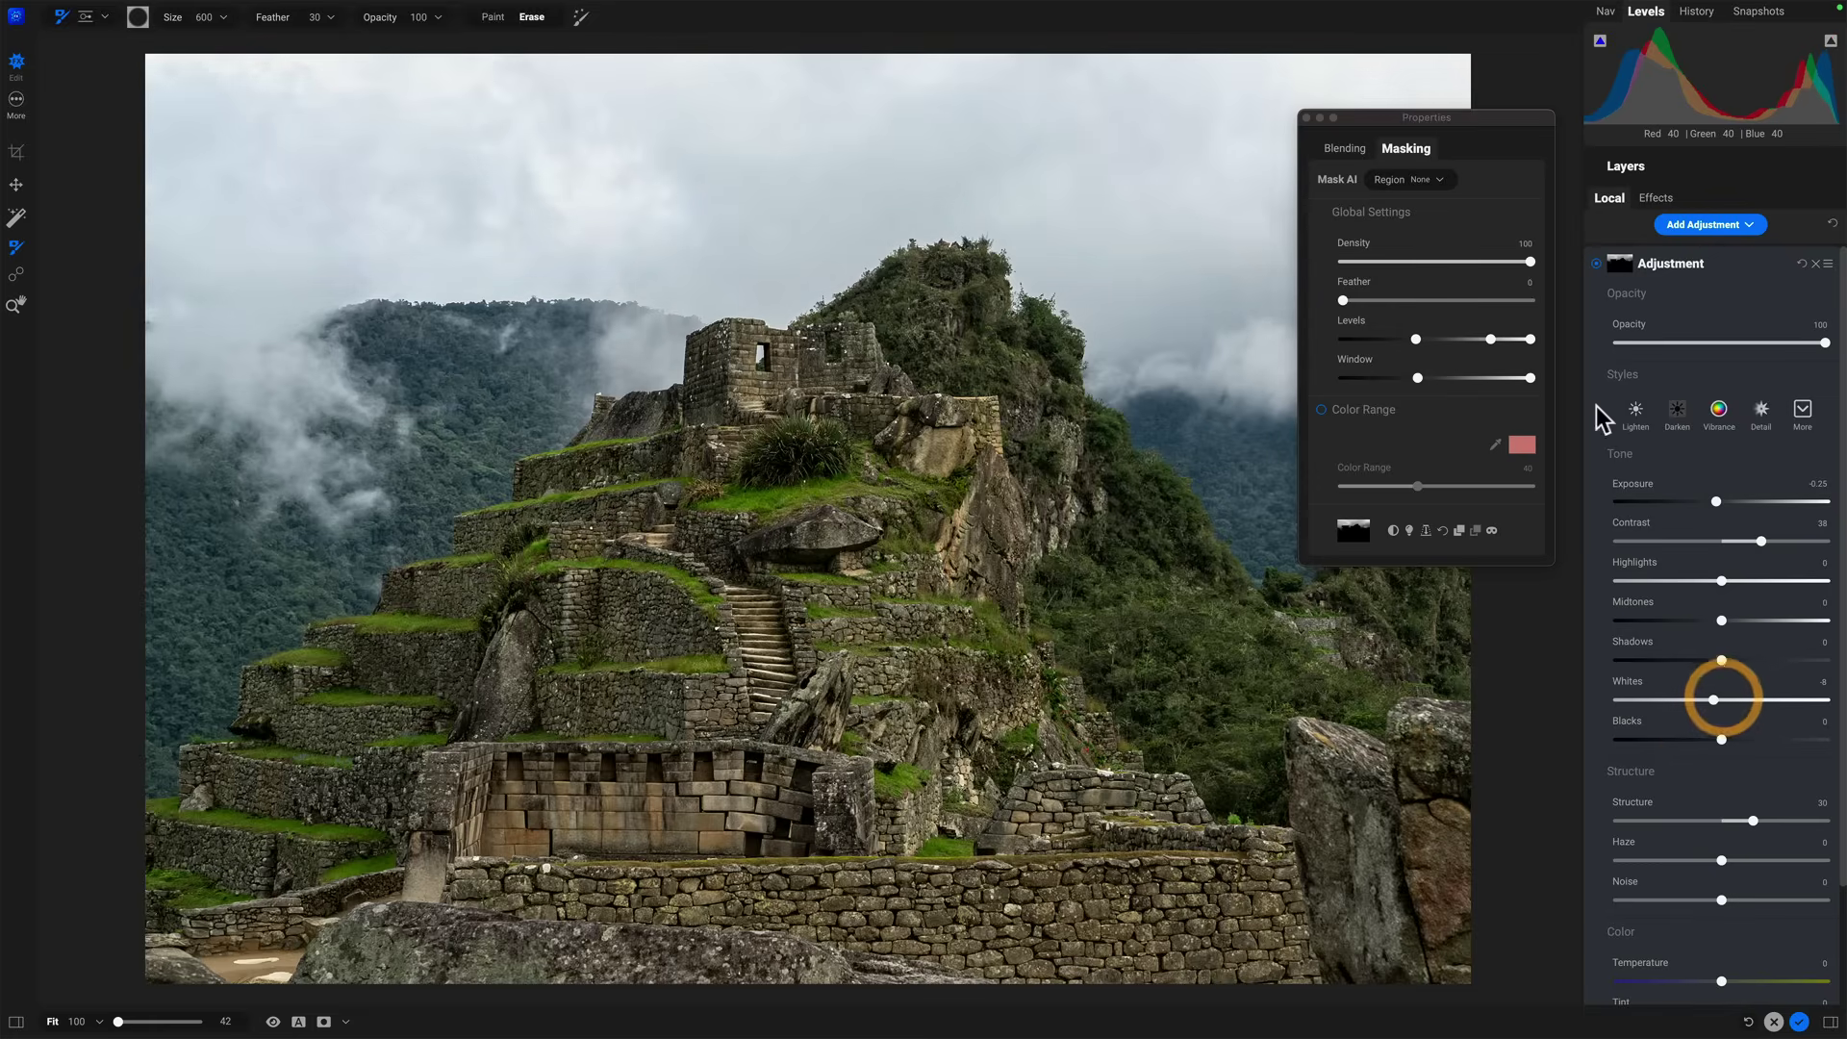
left_click(1595, 261)
left_click(1594, 262)
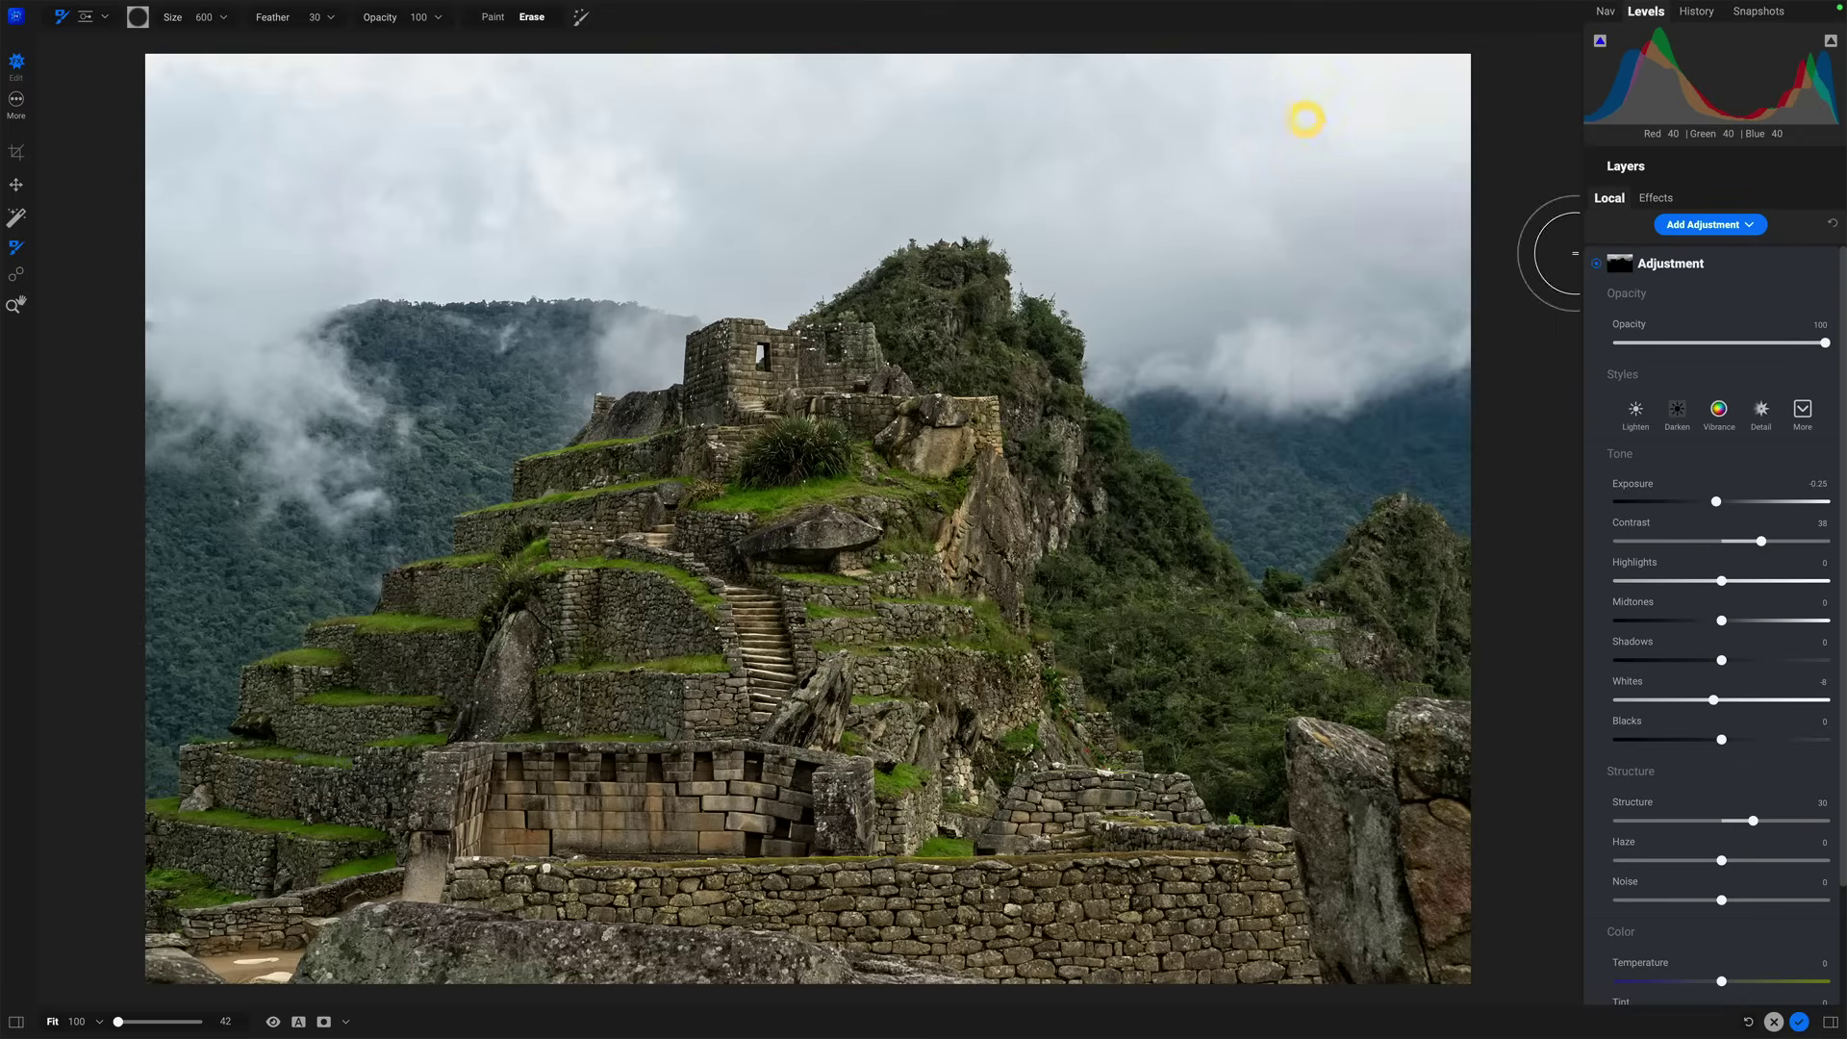
Add a Color Adjustment filter with the Desert preset and compare it on and off.
left_click(1656, 199)
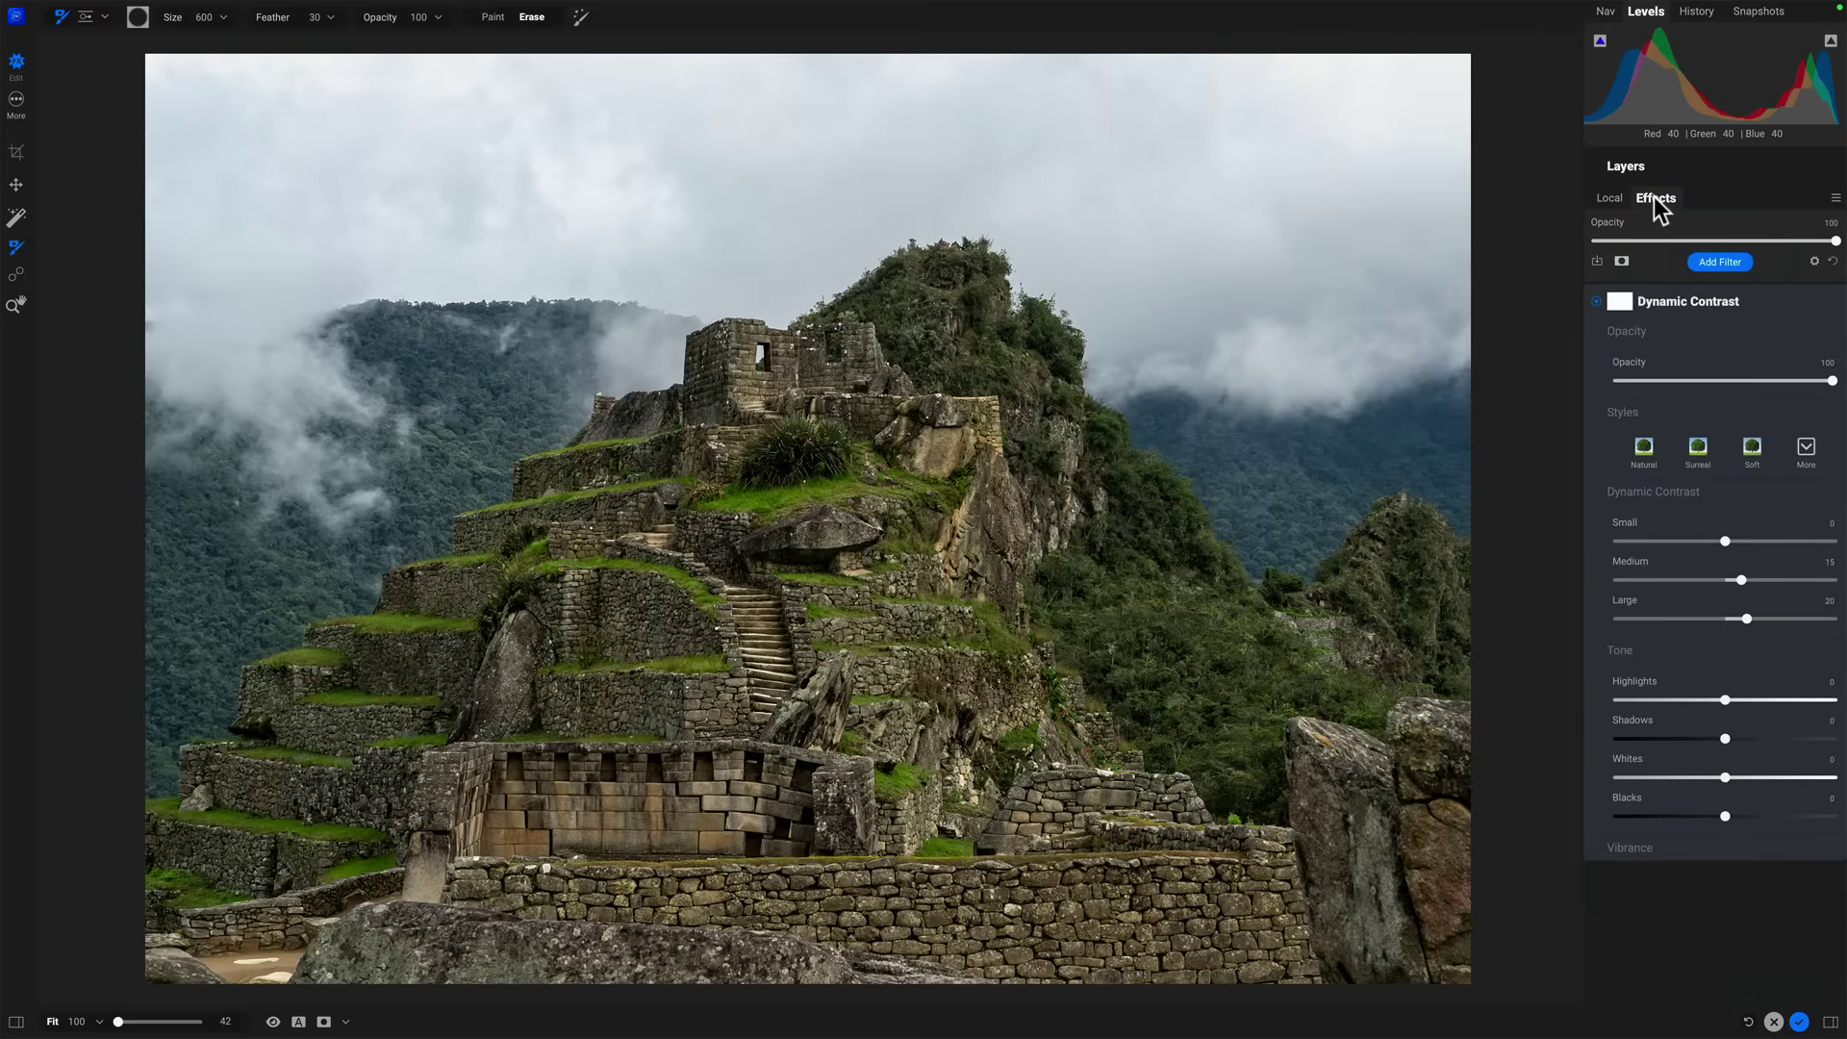
left_click(1720, 261)
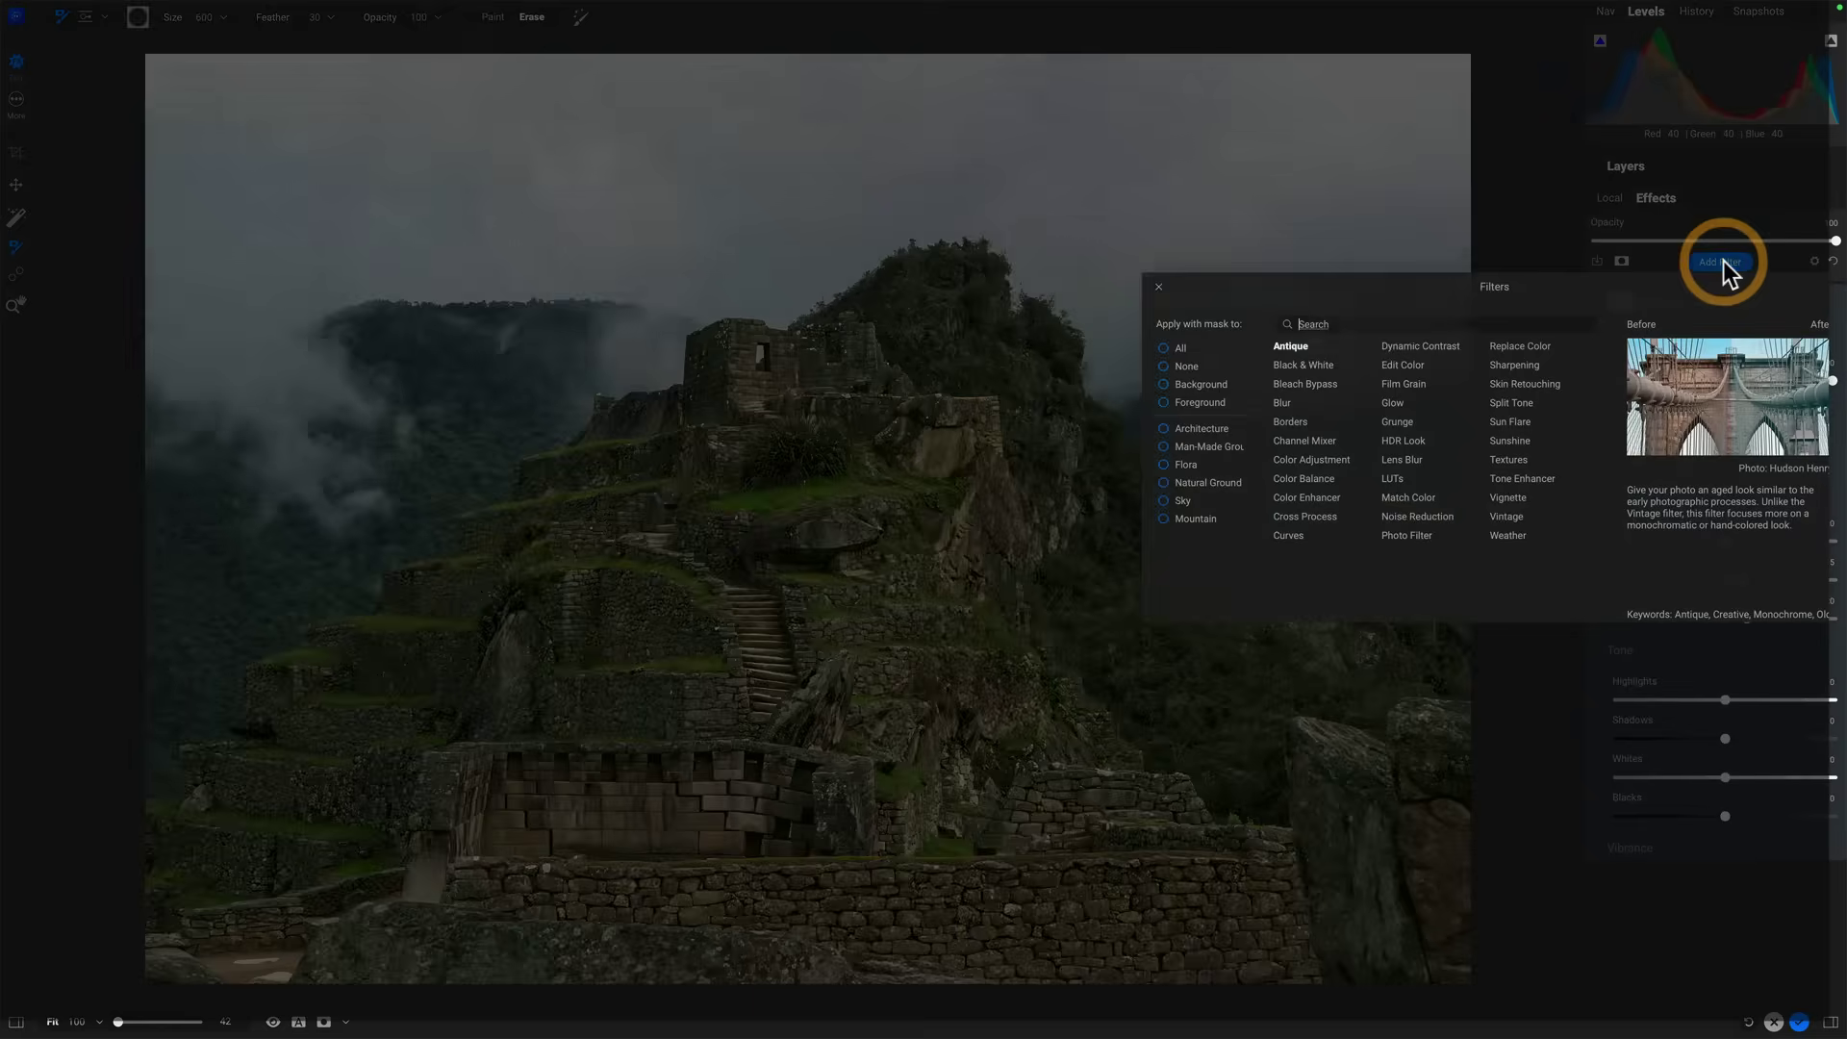
left_click(1312, 460)
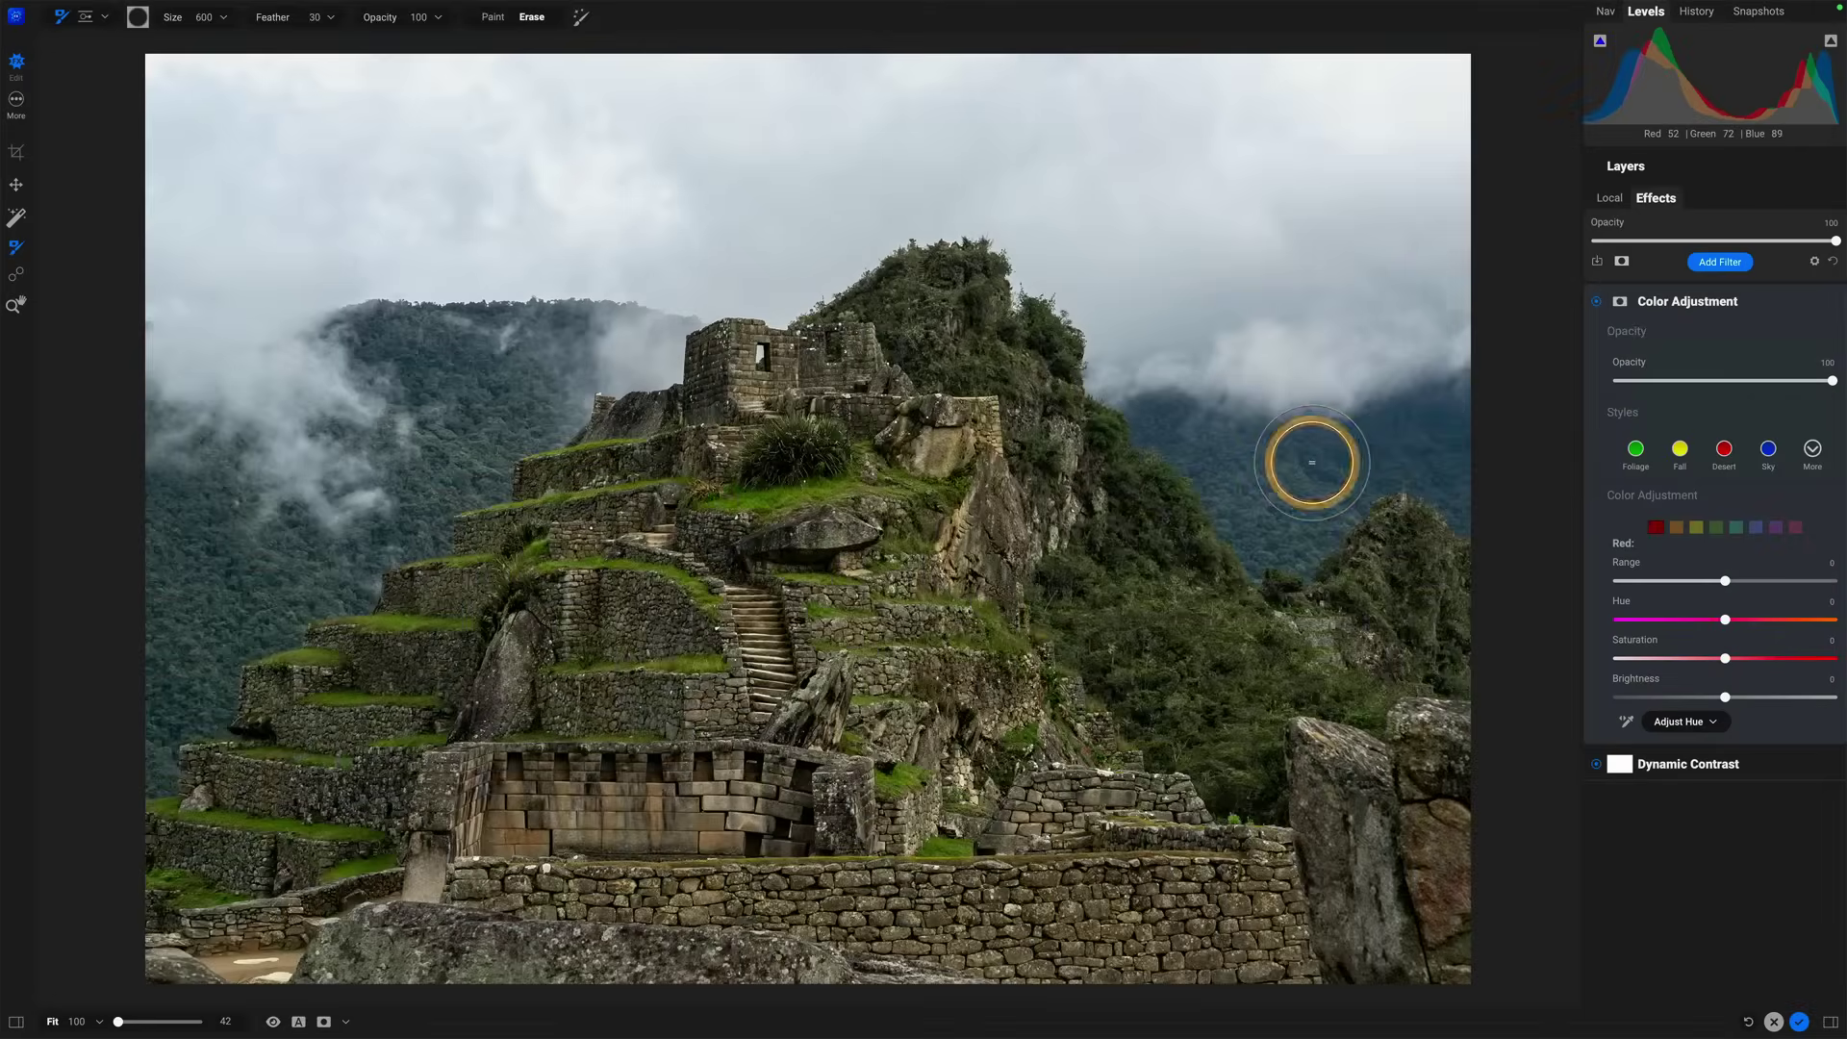
left_click(1724, 450)
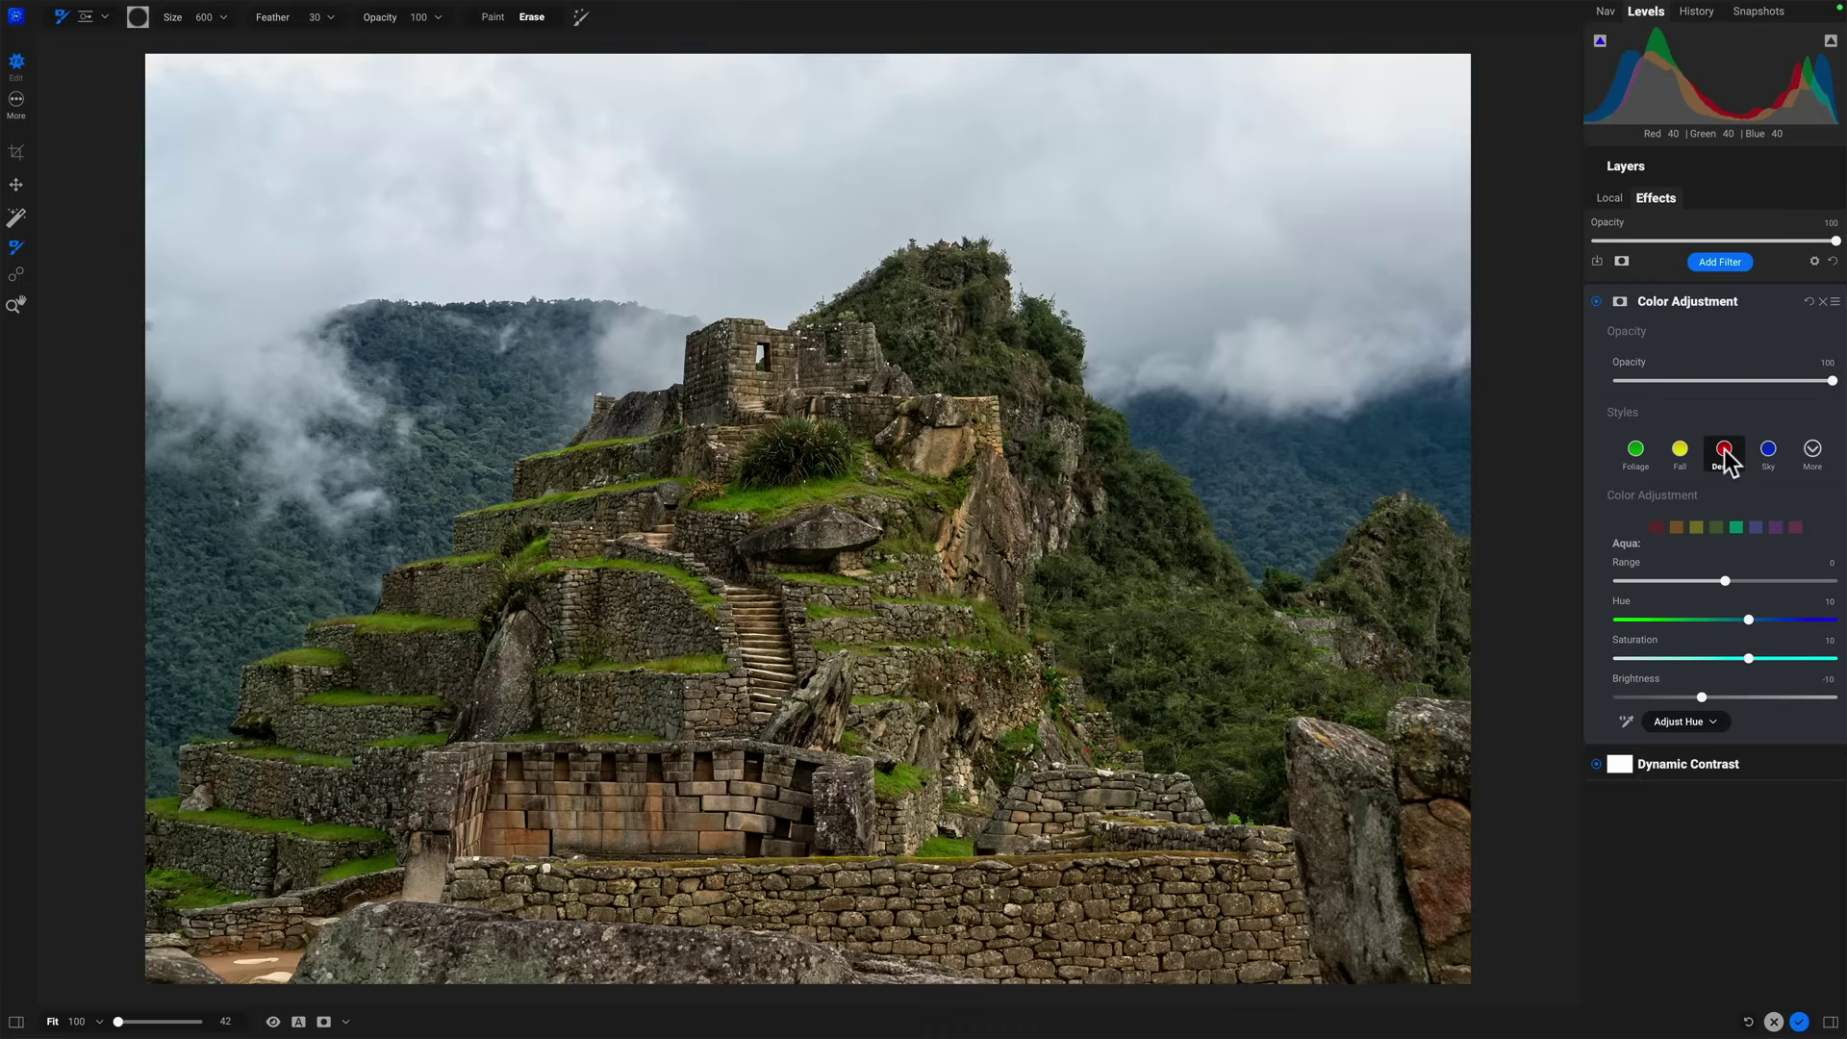
left_click(1597, 302)
left_click(1597, 302)
left_click(1597, 302)
left_click(1597, 302)
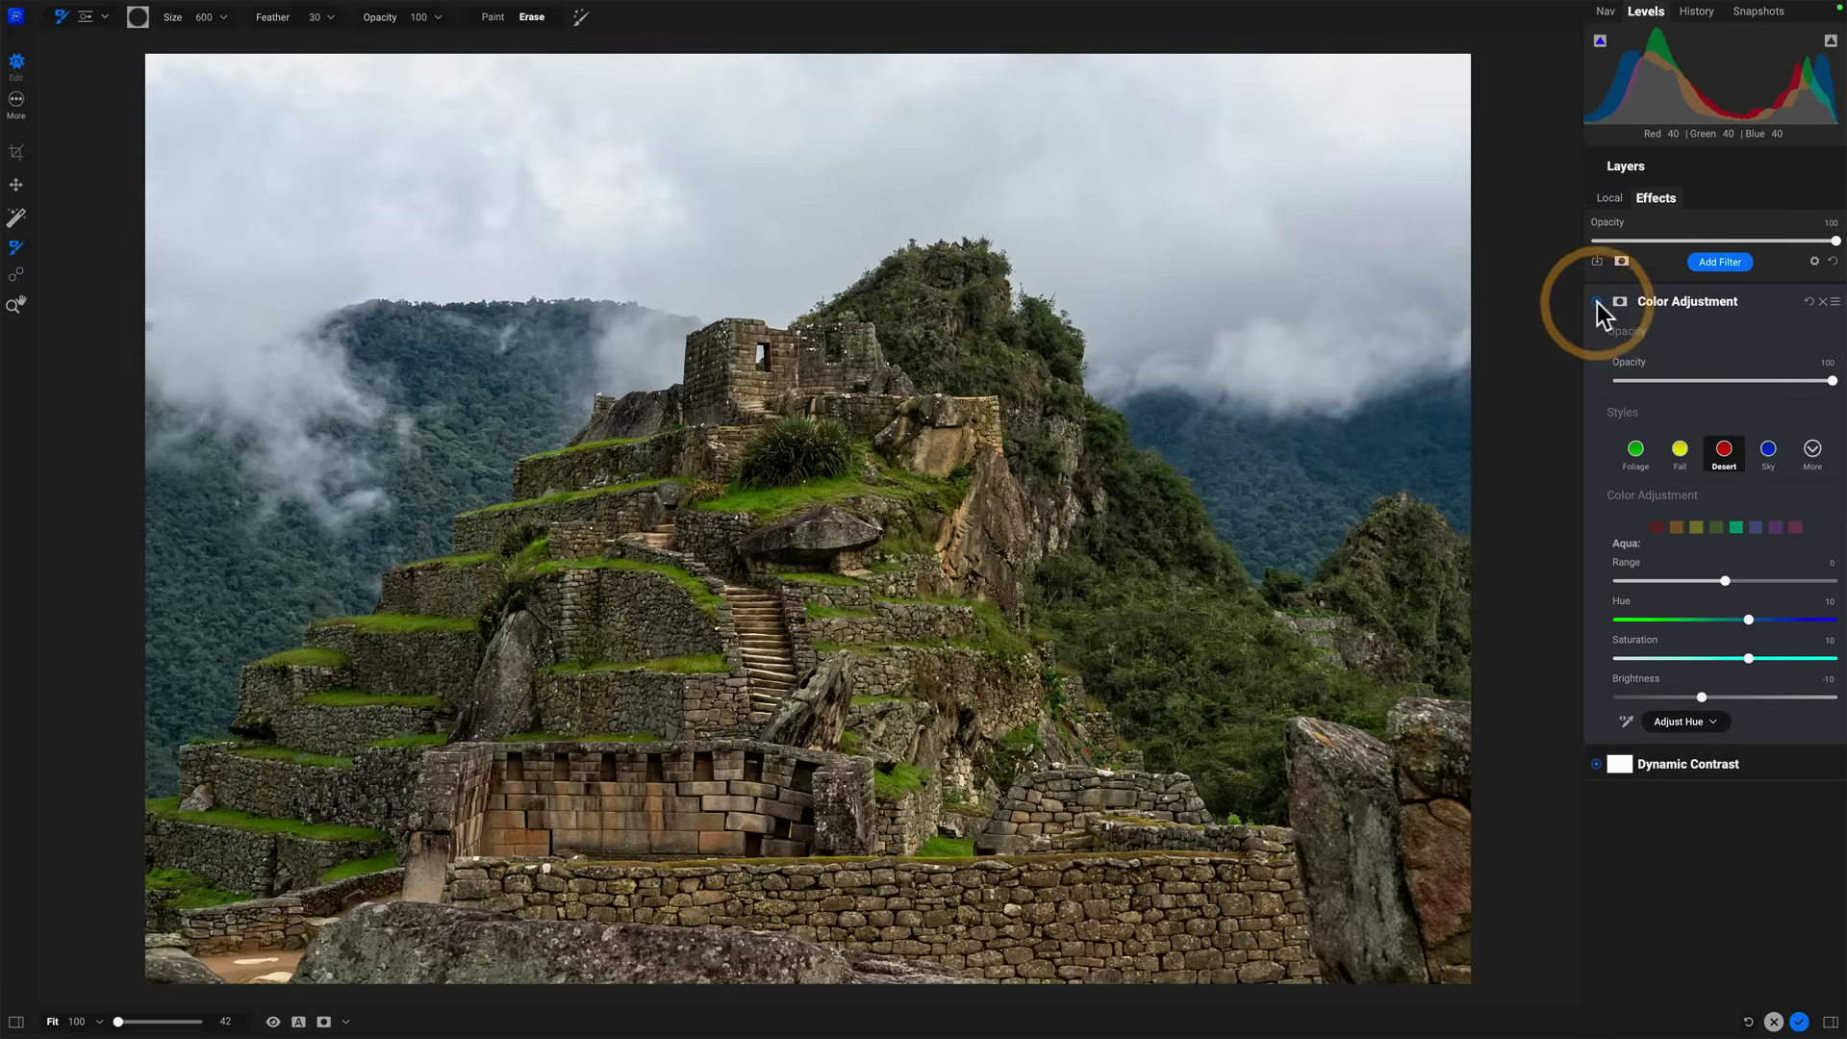
left_click(1596, 302)
left_click(1597, 302)
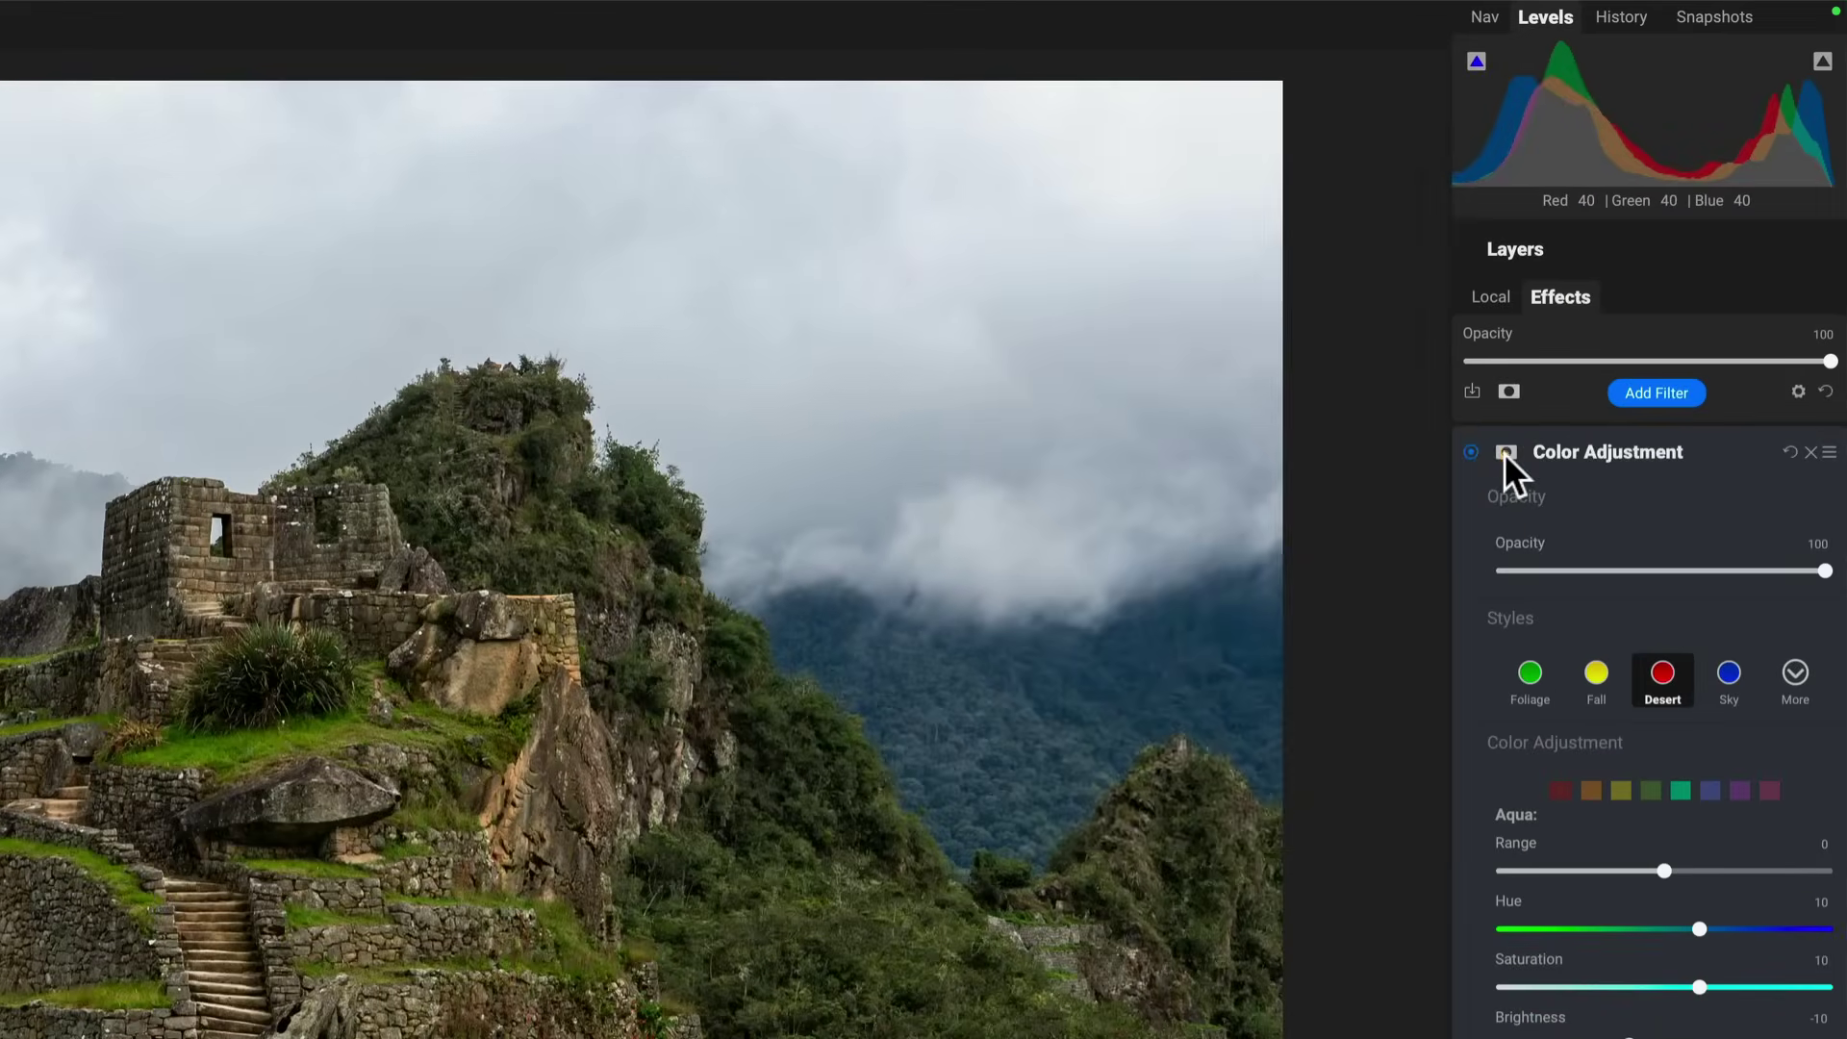
Mask the Color Adjustment off the sky using the AI Sky region, then close Properties.
left_click(1619, 302)
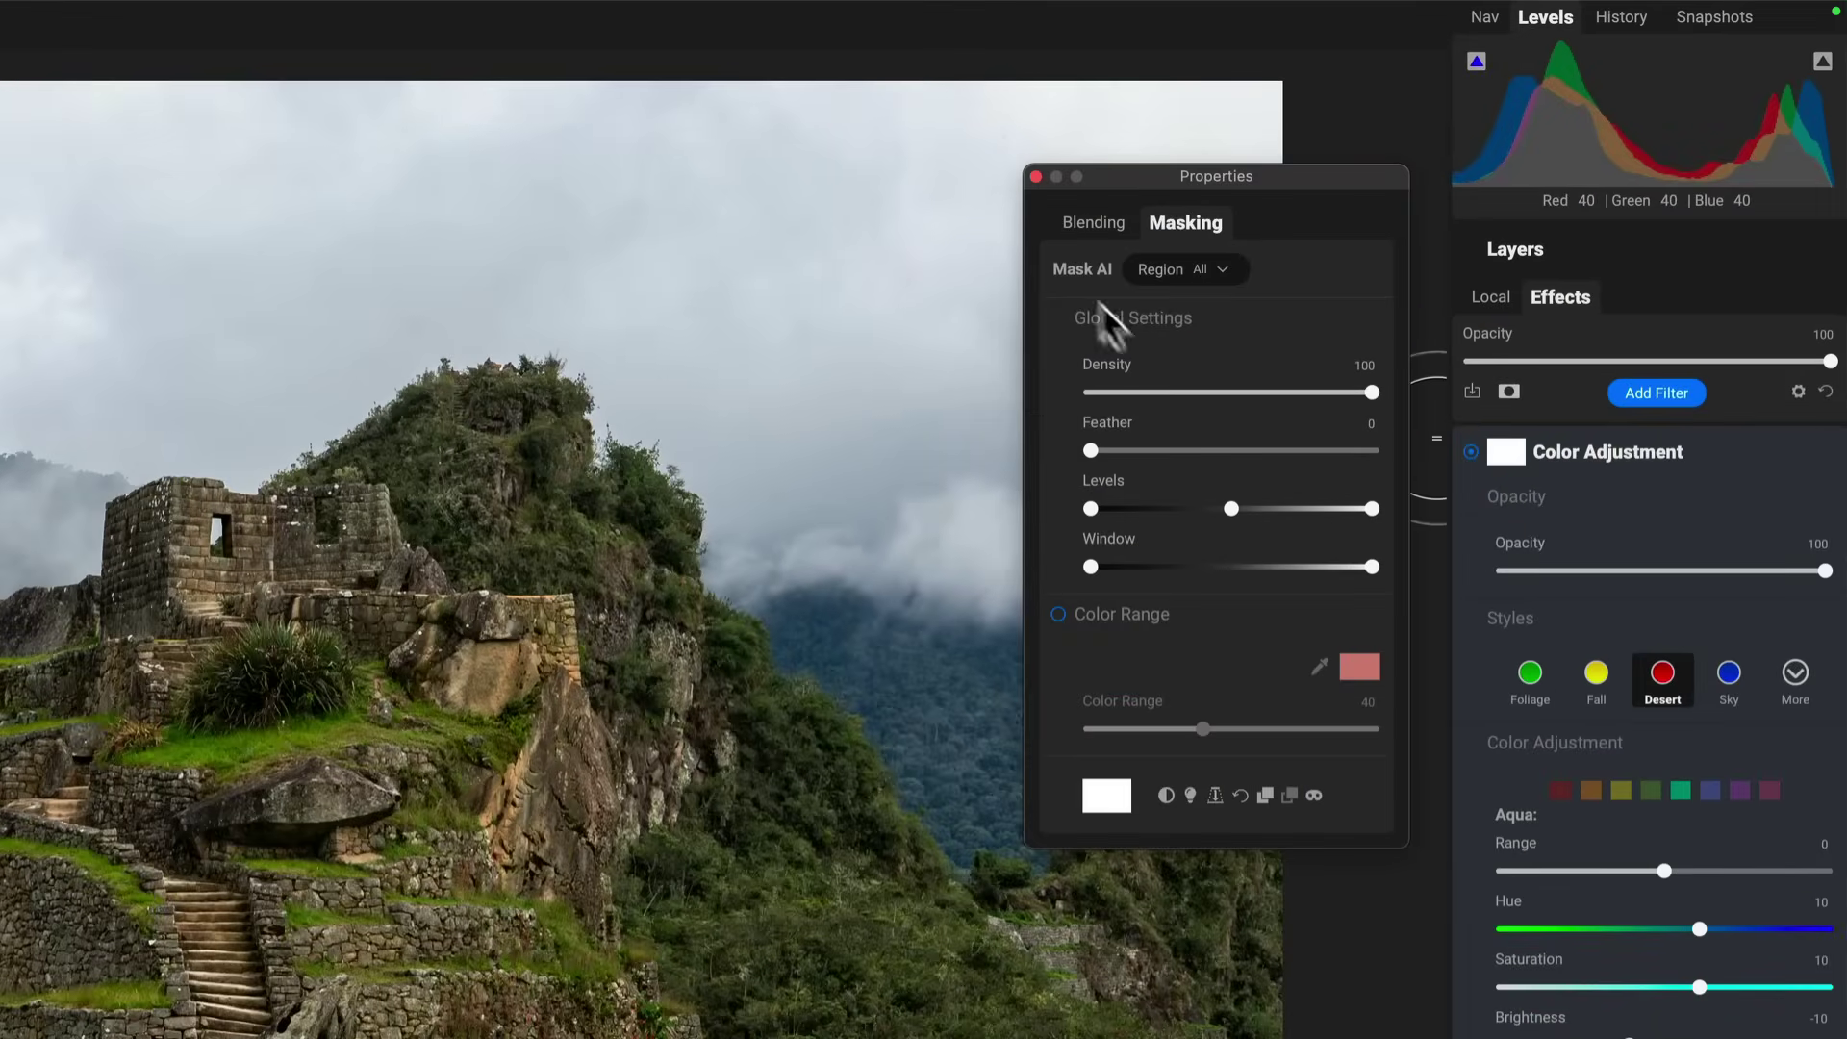
left_click(1216, 274)
left_click(1202, 270)
left_click(1145, 544)
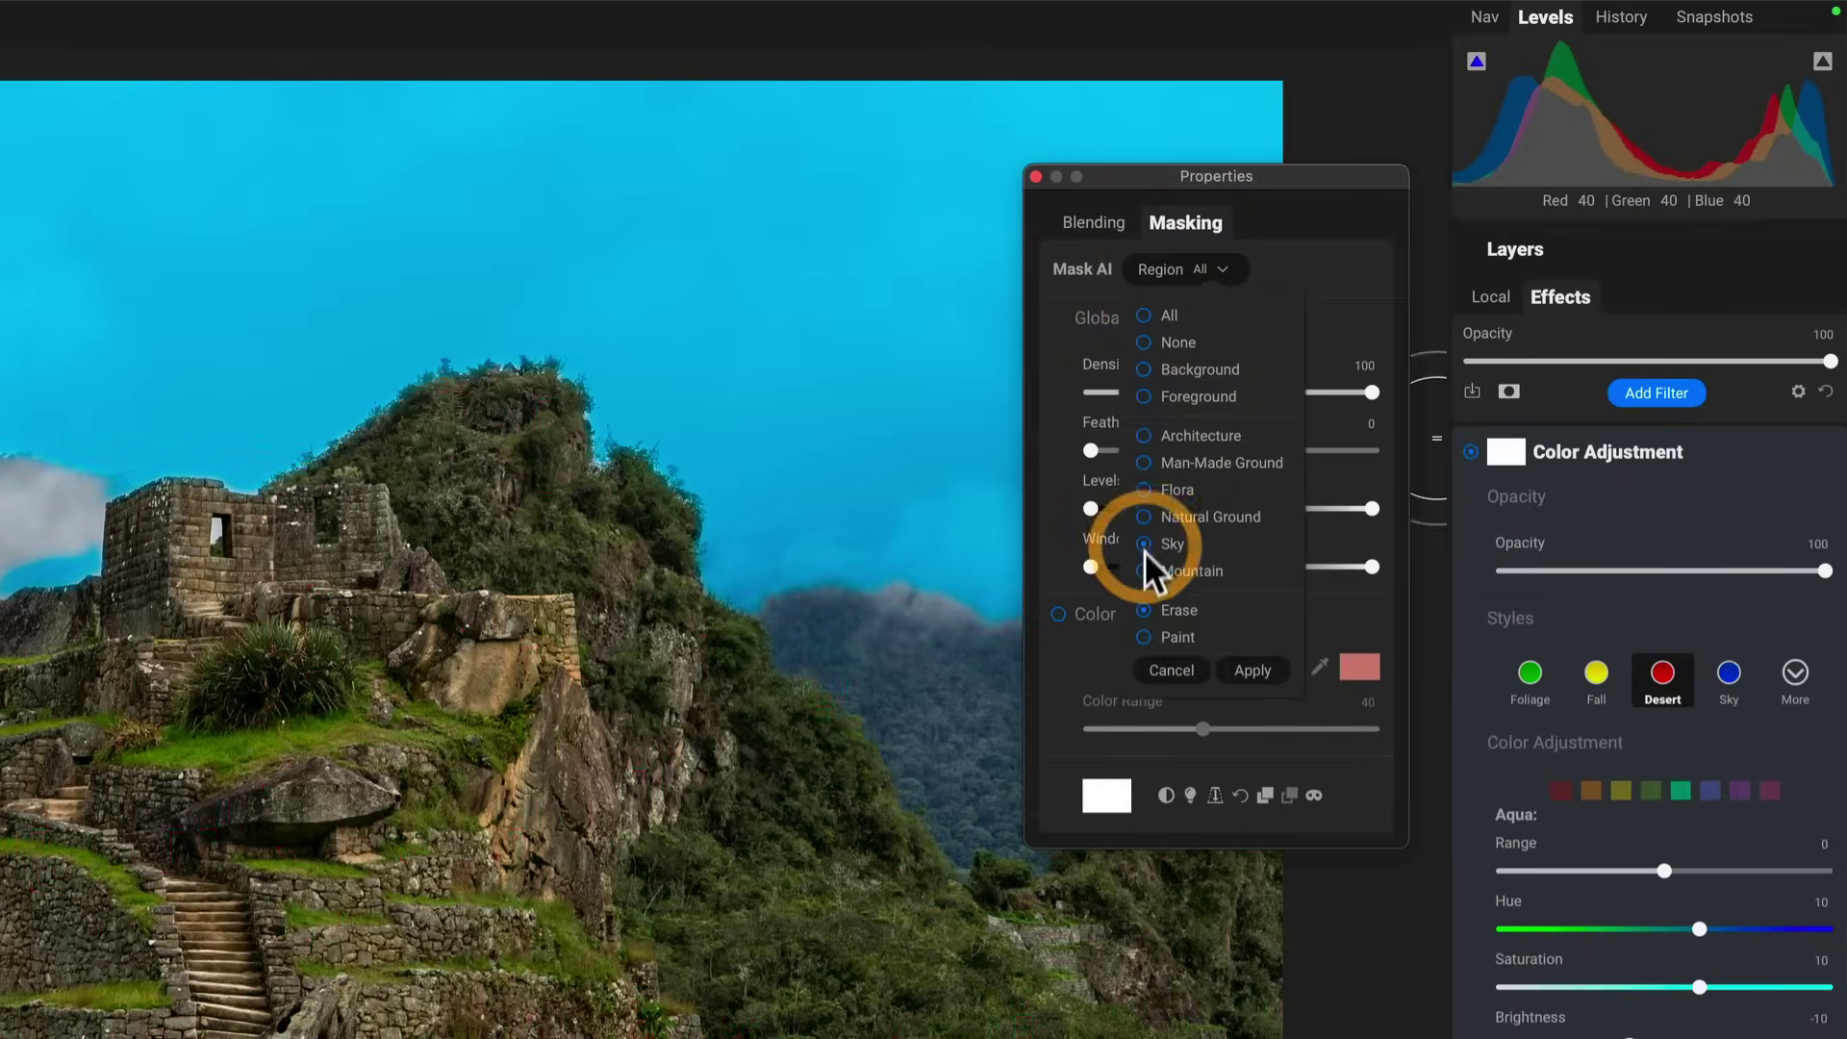
left_click(1250, 668)
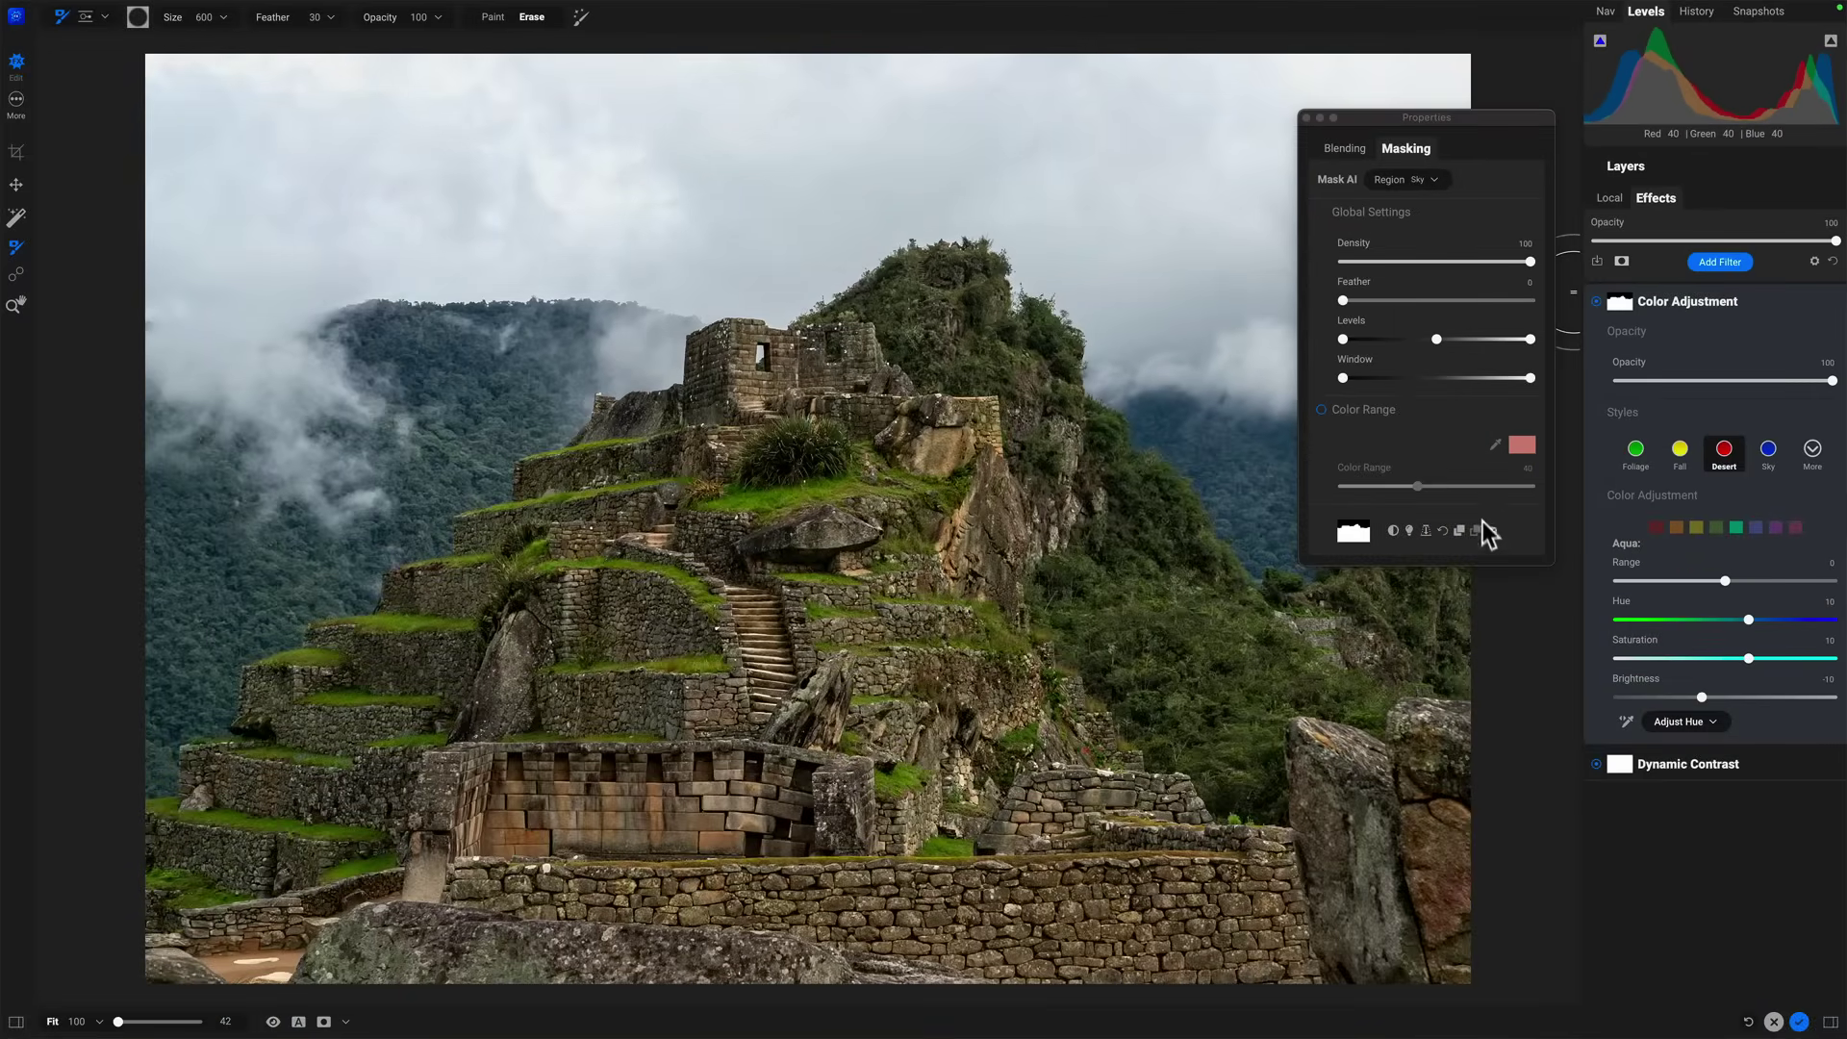
left_click(1492, 530)
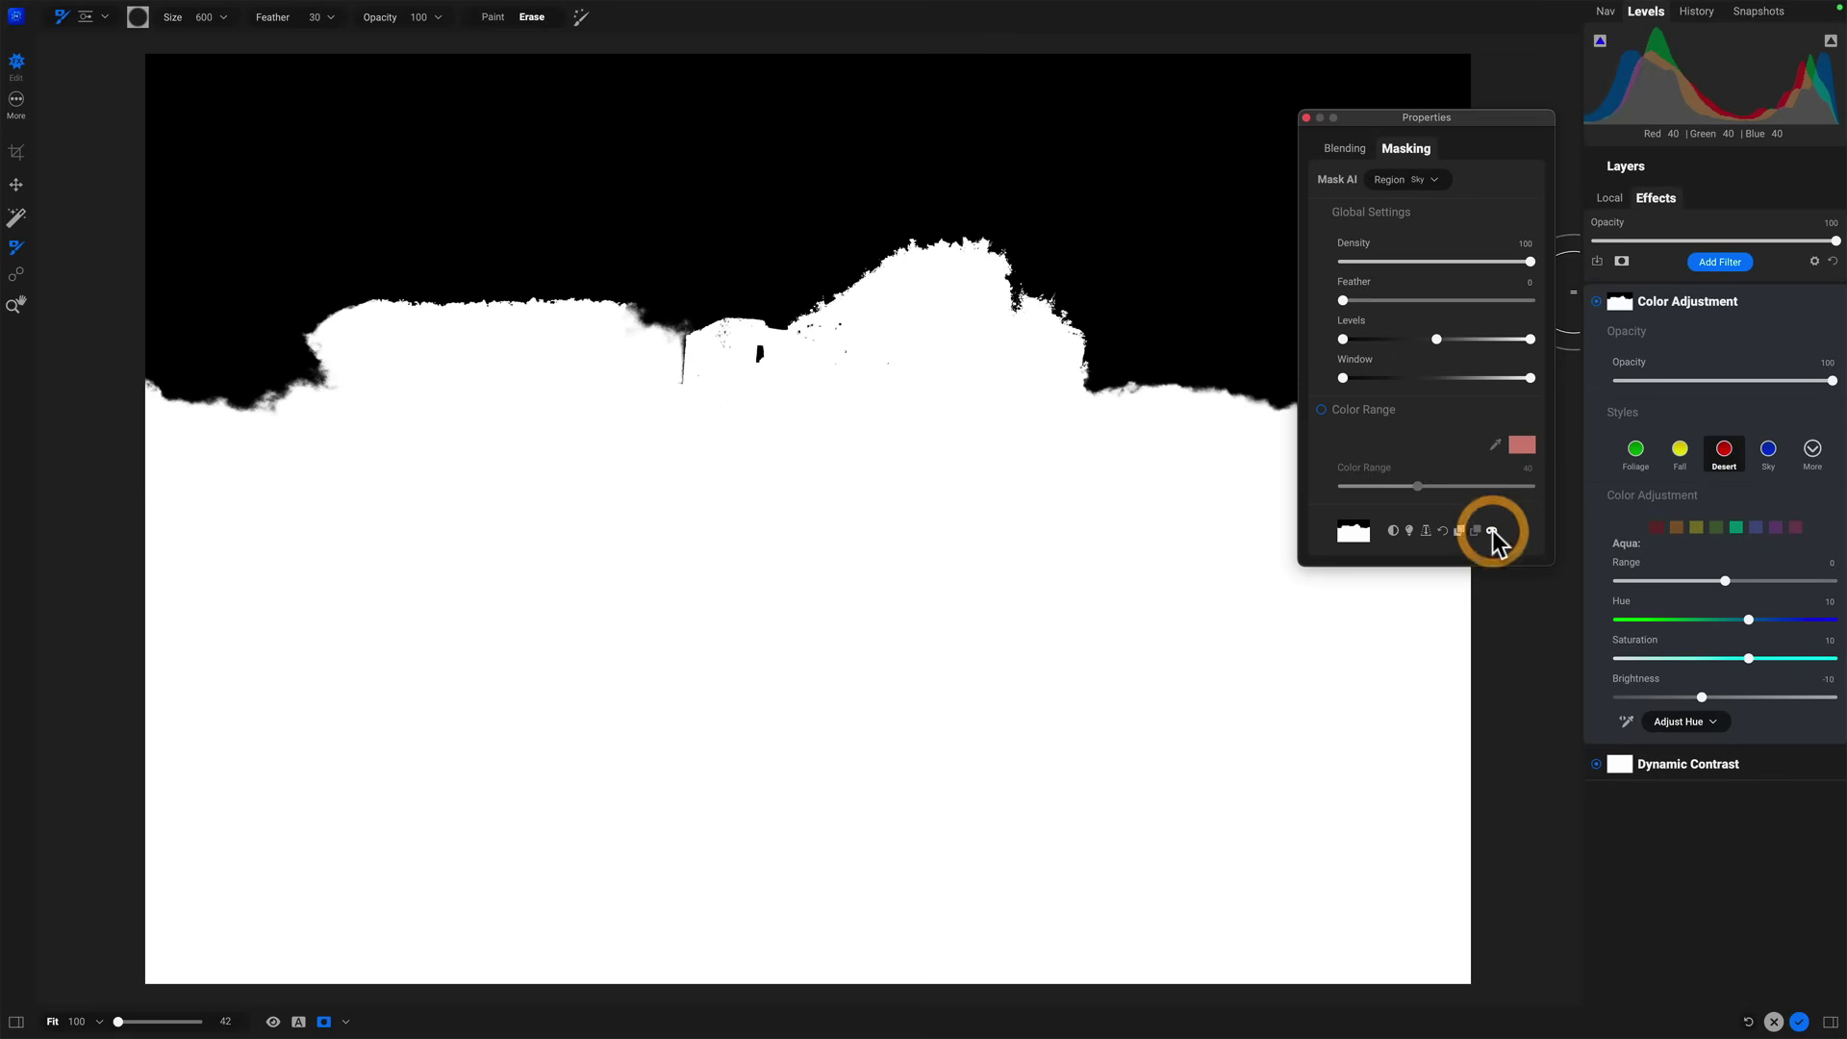
left_click(1492, 530)
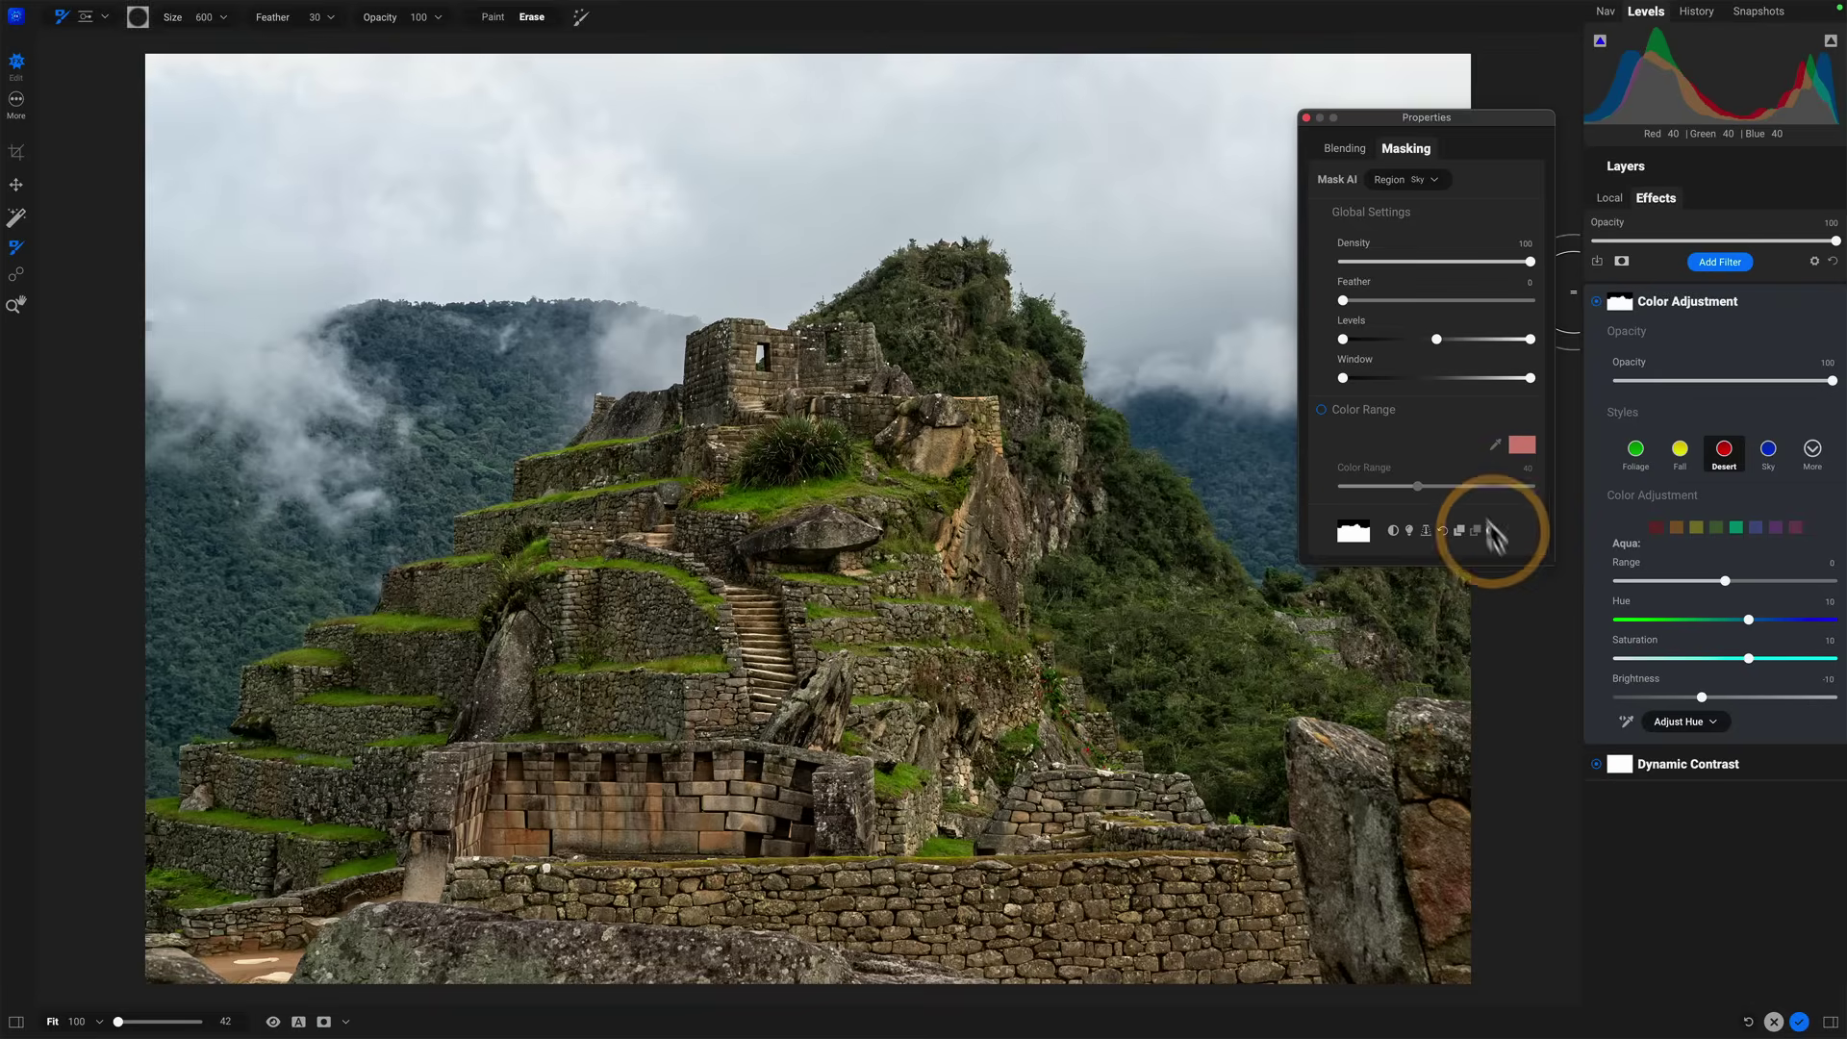
left_click(1306, 117)
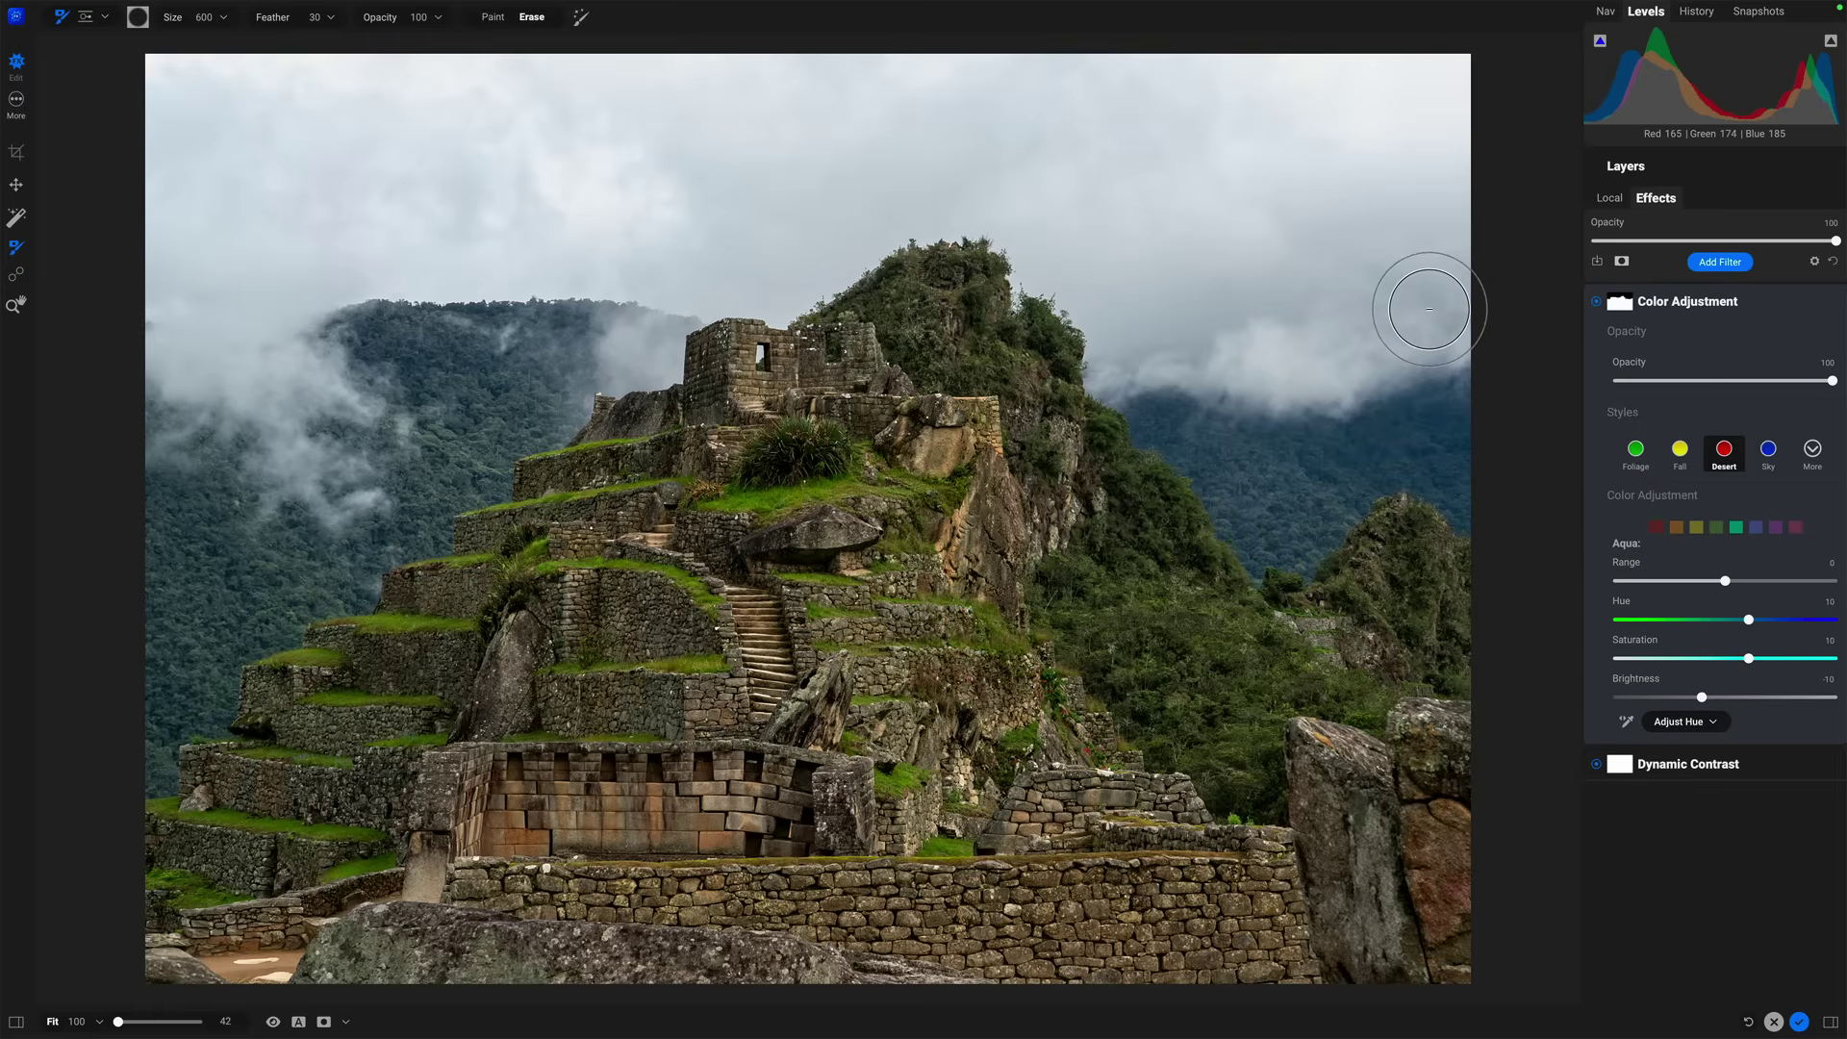
Add a Glow filter in the Deep Forest style with opacity lowered to 30.
left_click(1700, 262)
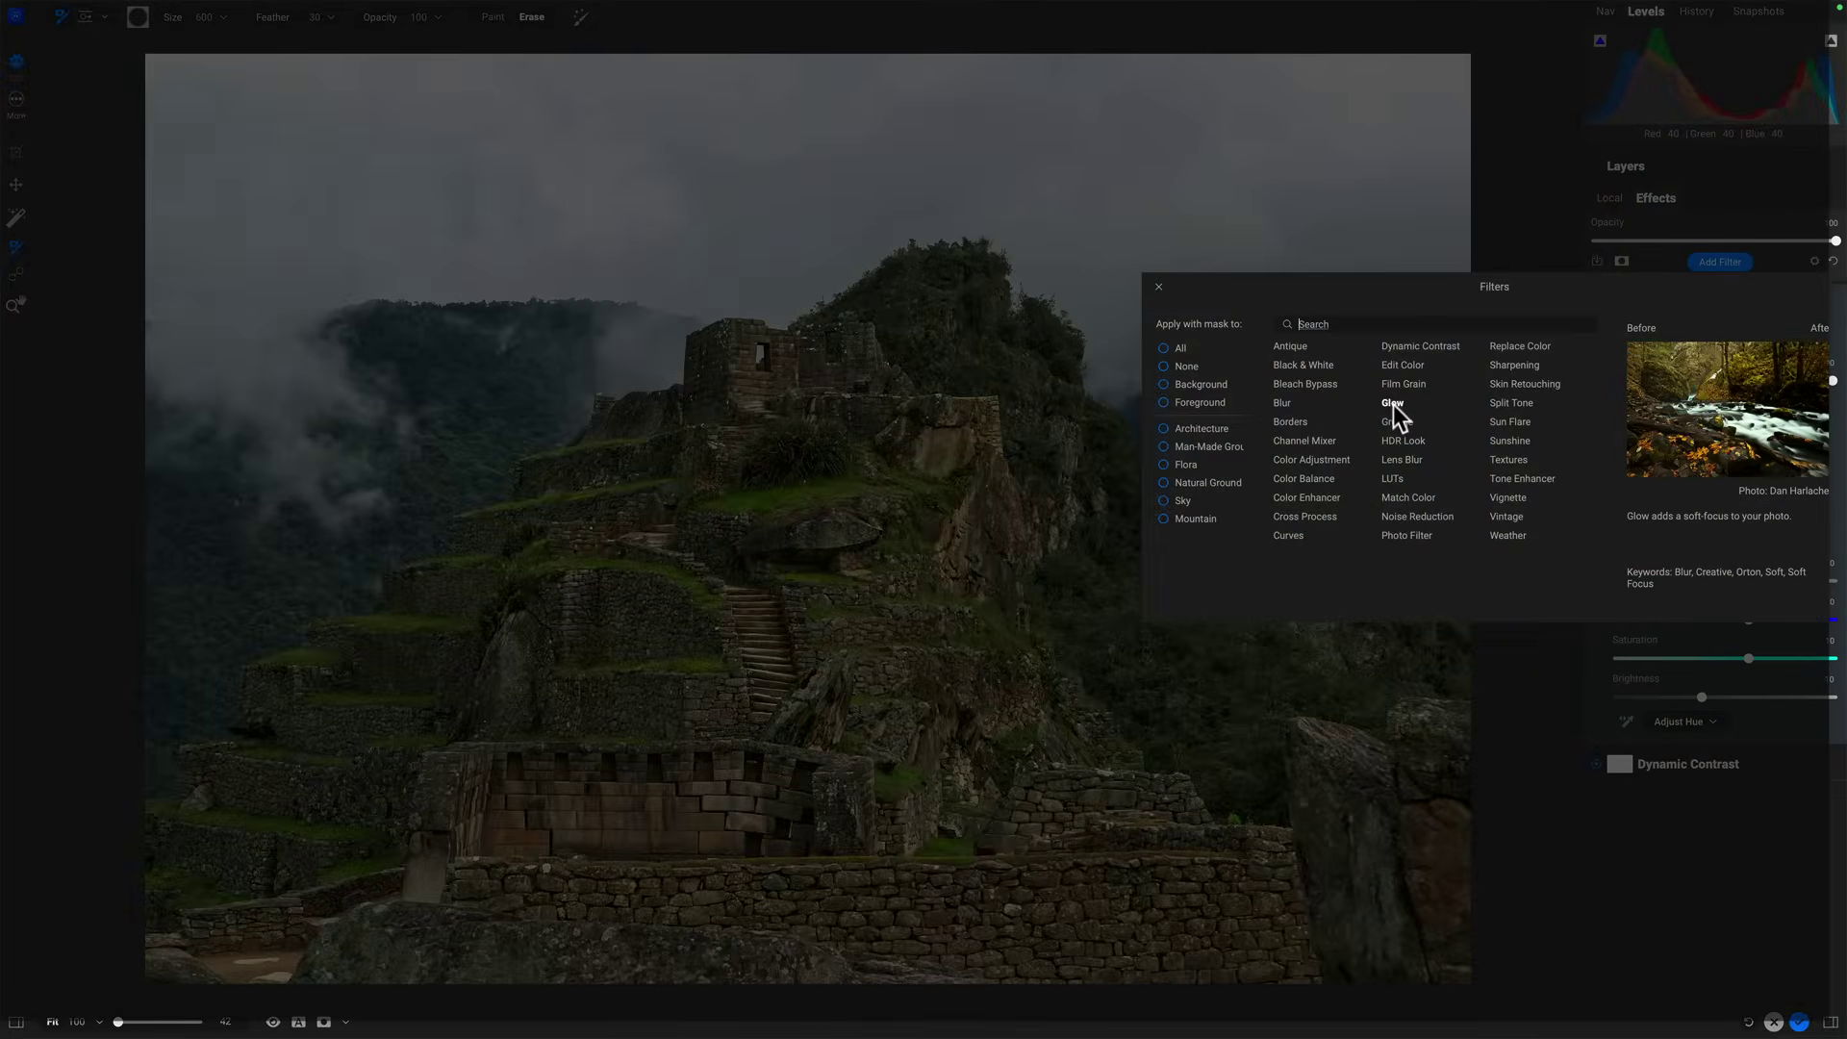
left_click(1392, 403)
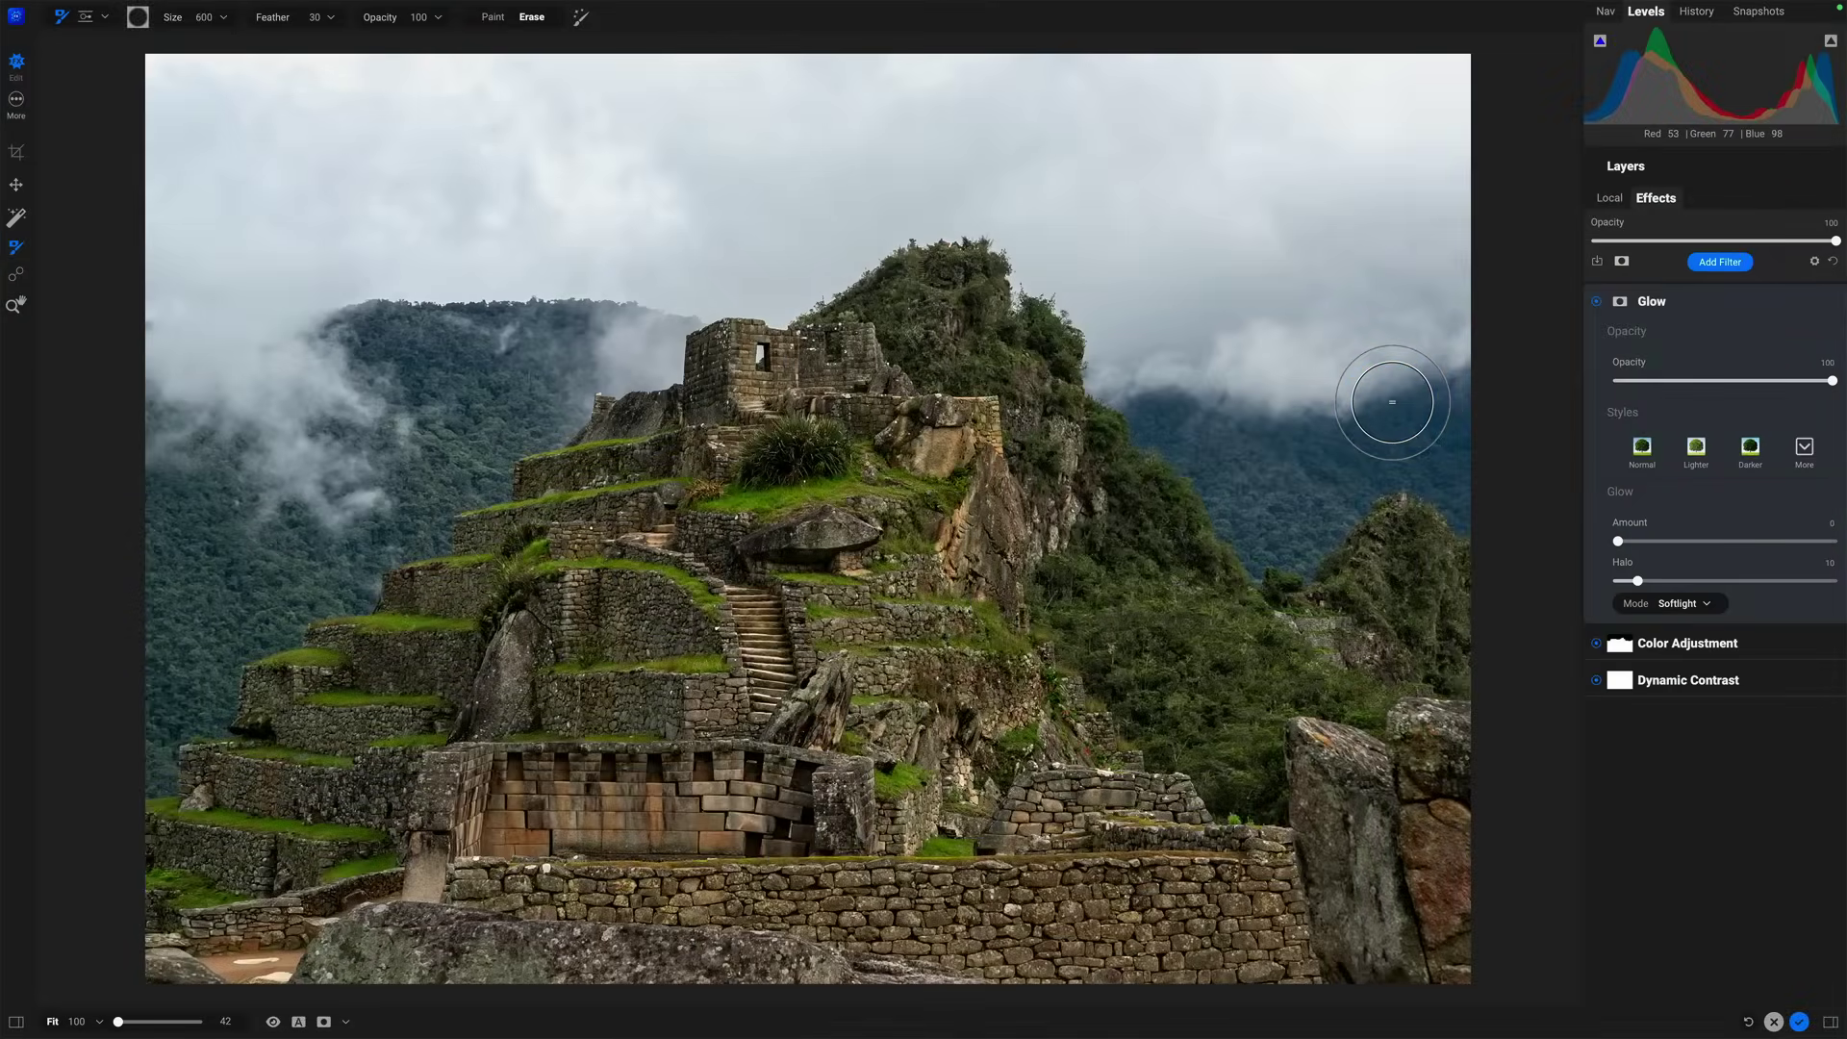
left_click(1804, 448)
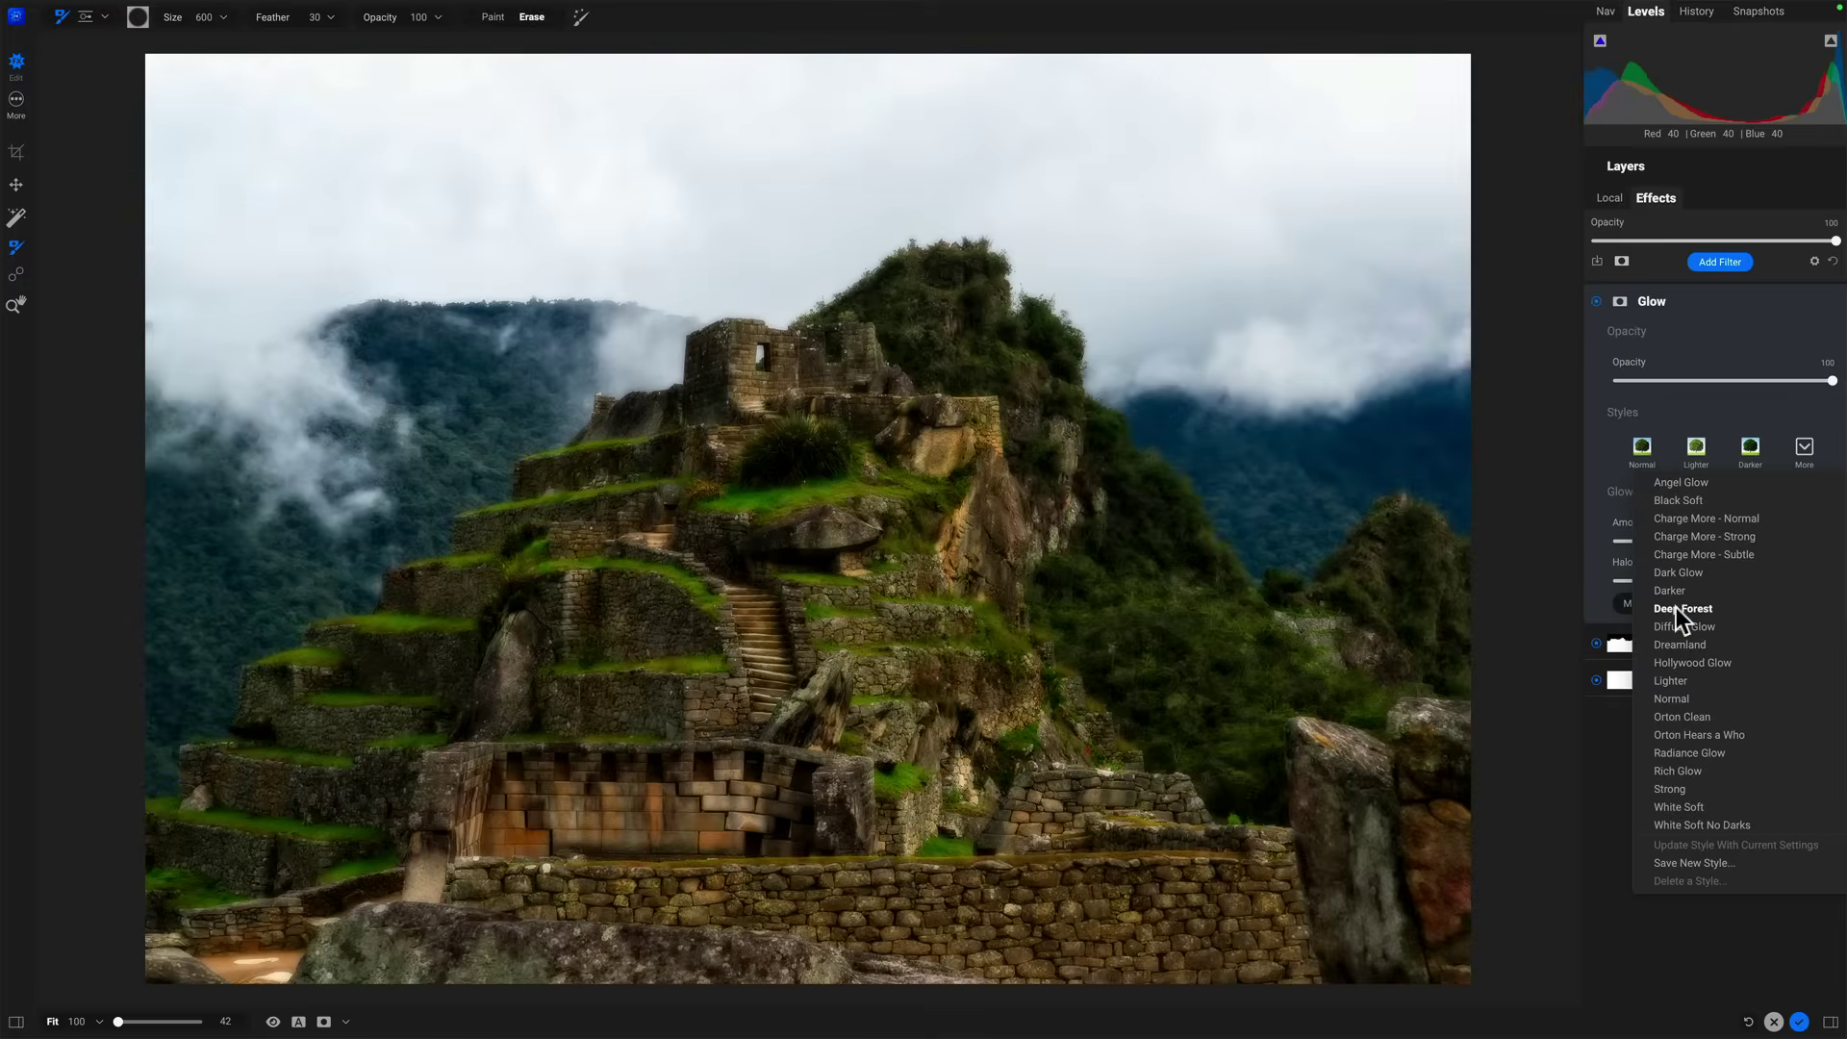
left_click(1675, 608)
left_click_drag(1831, 381, 1680, 382)
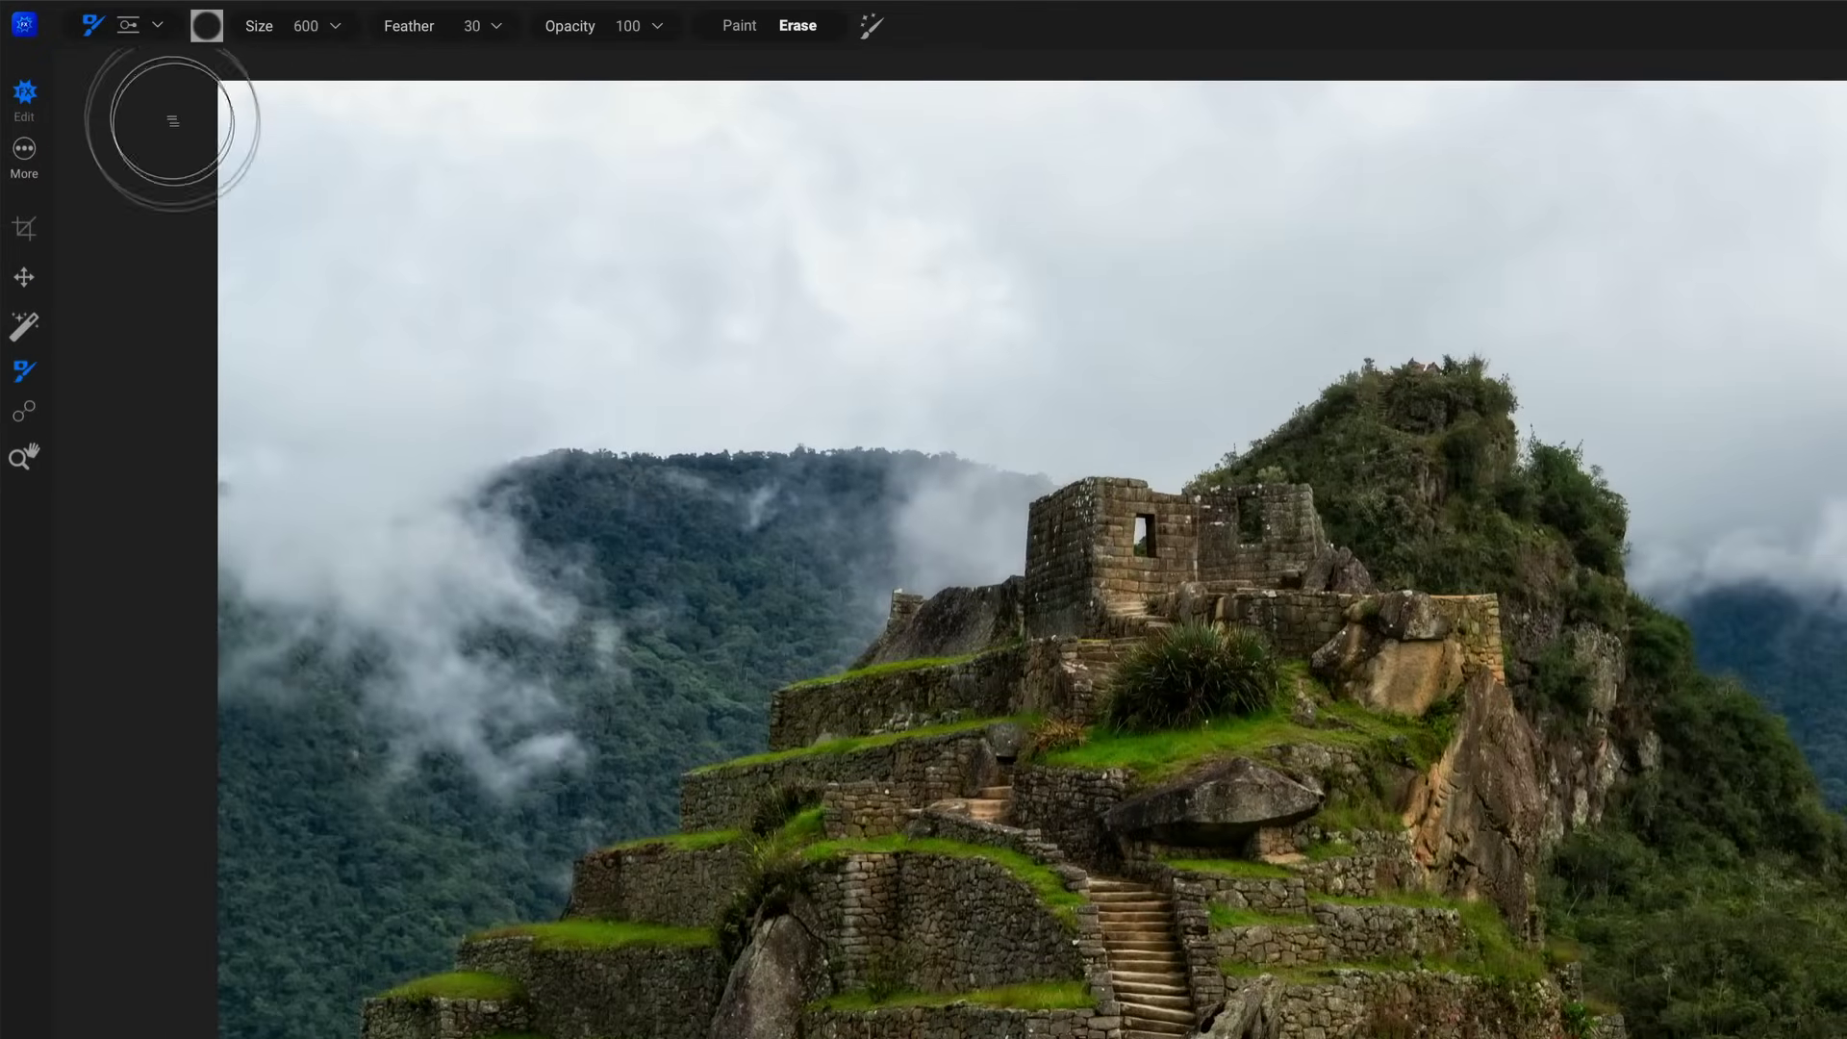
Give the Glow an Edges mask with Color Range sampled at the mountain-slope centre.
left_click(129, 23)
left_click(491, 26)
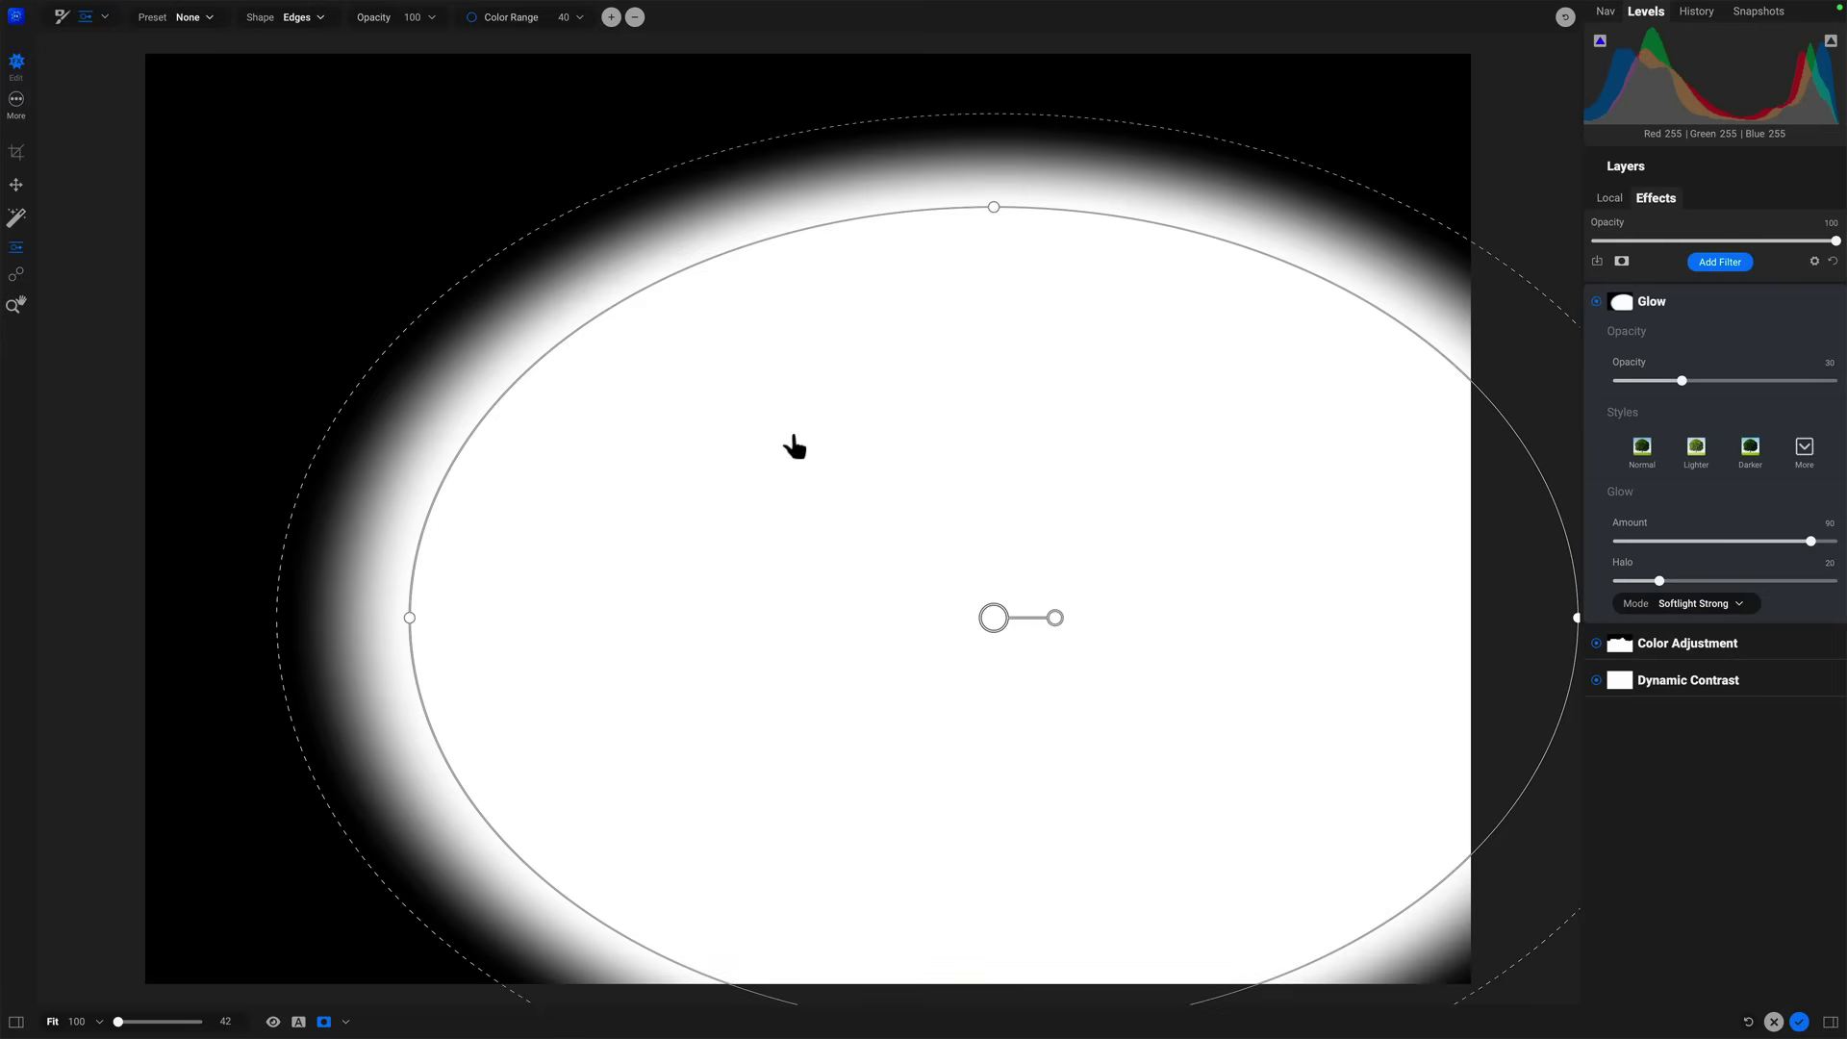
key("ctrl+m")
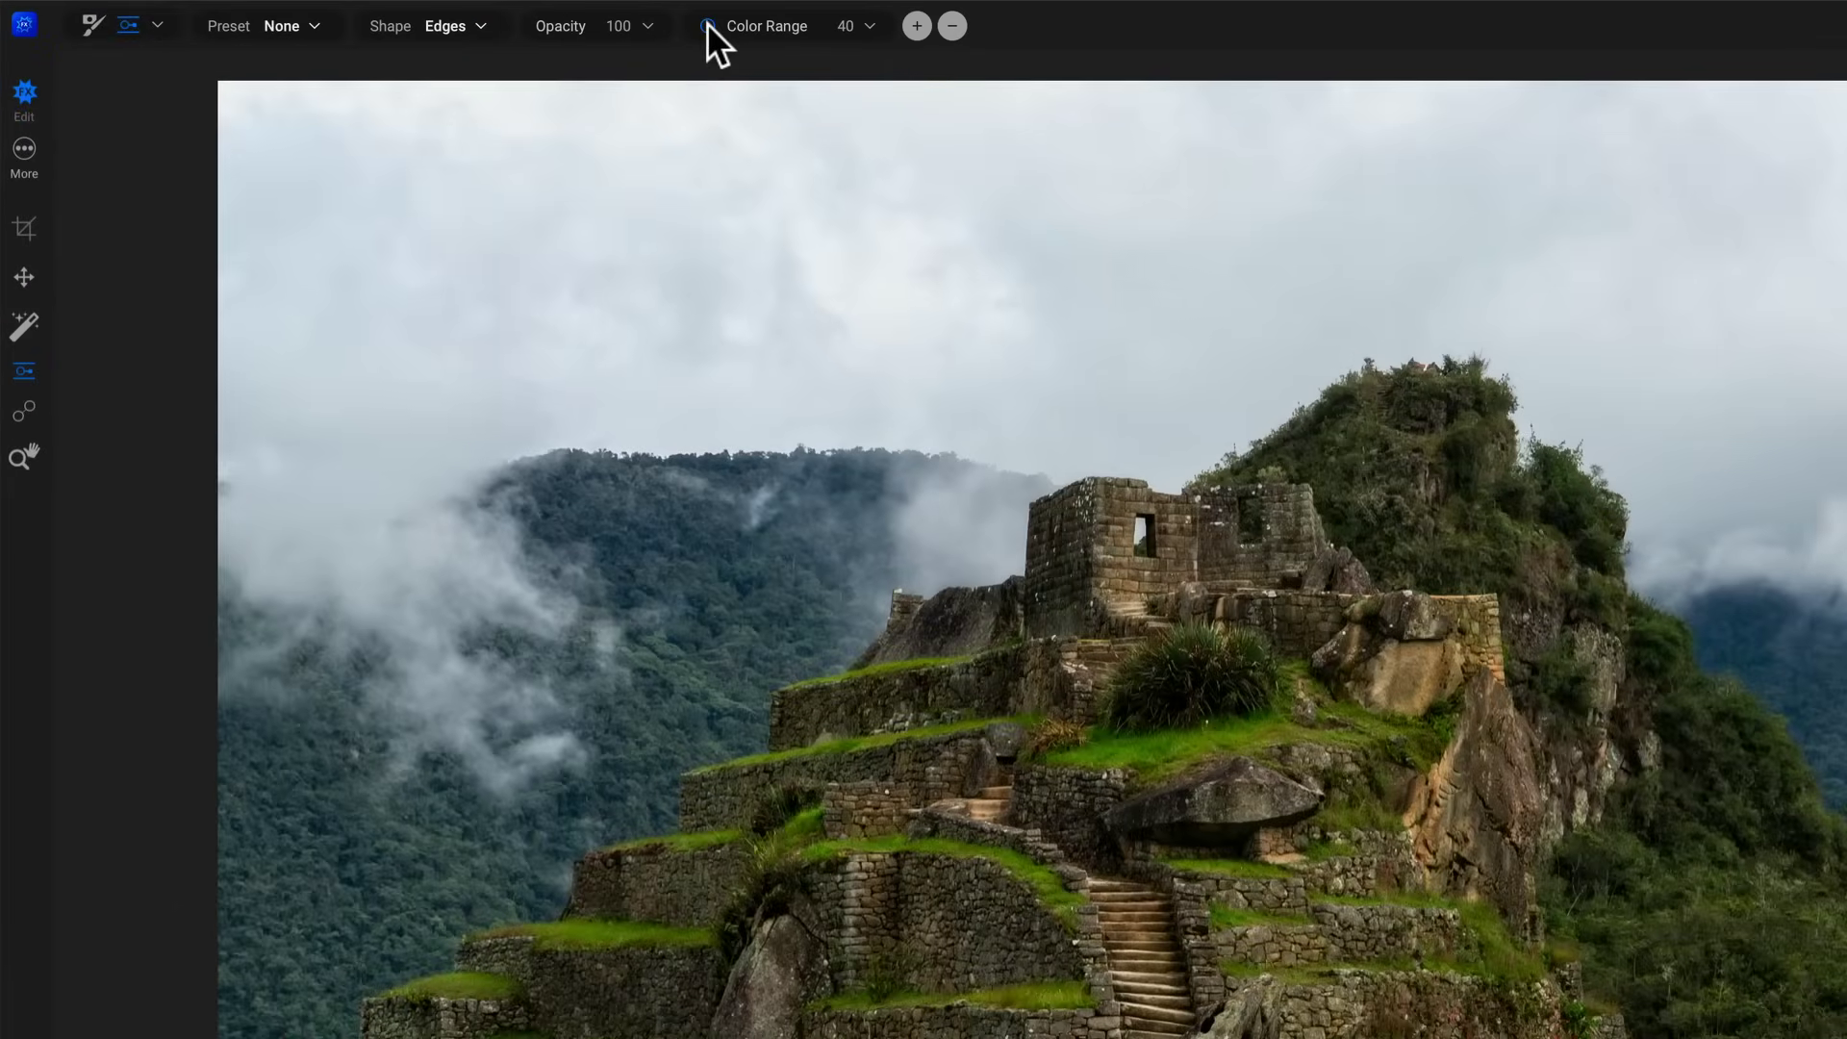
left_click(707, 25)
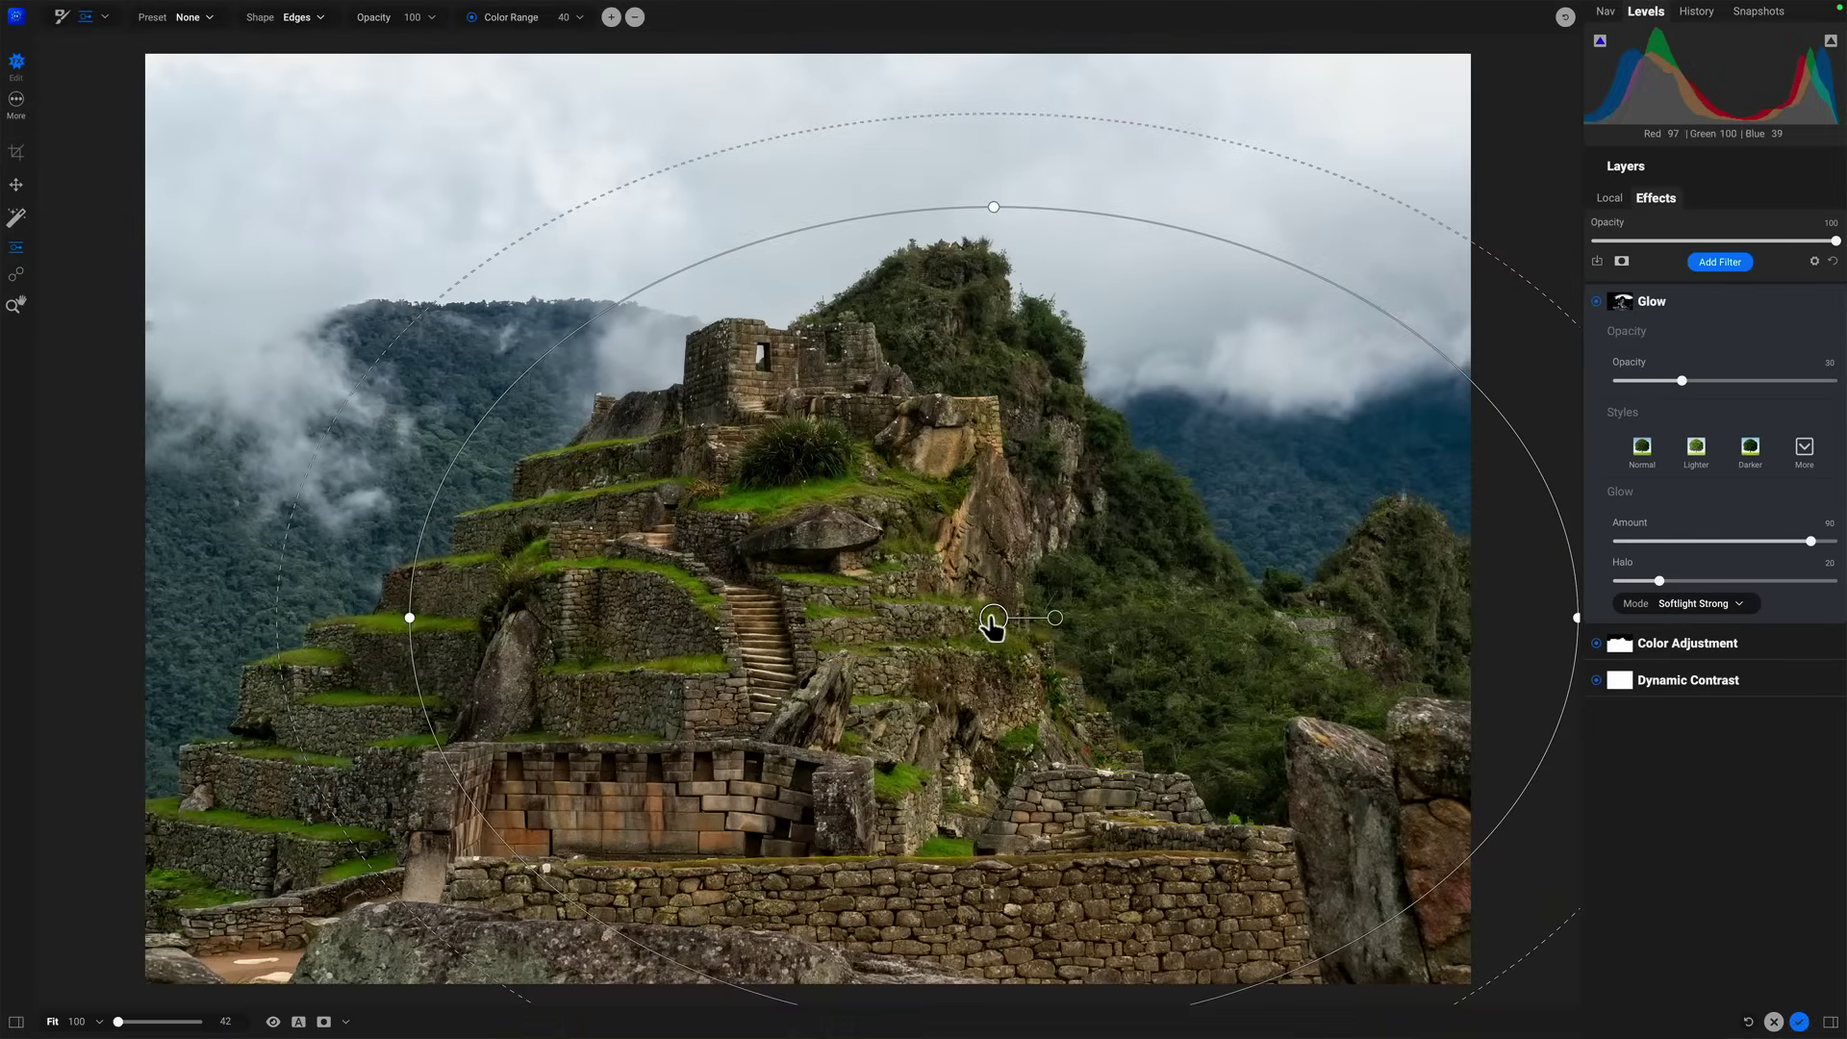
key("ctrl+m")
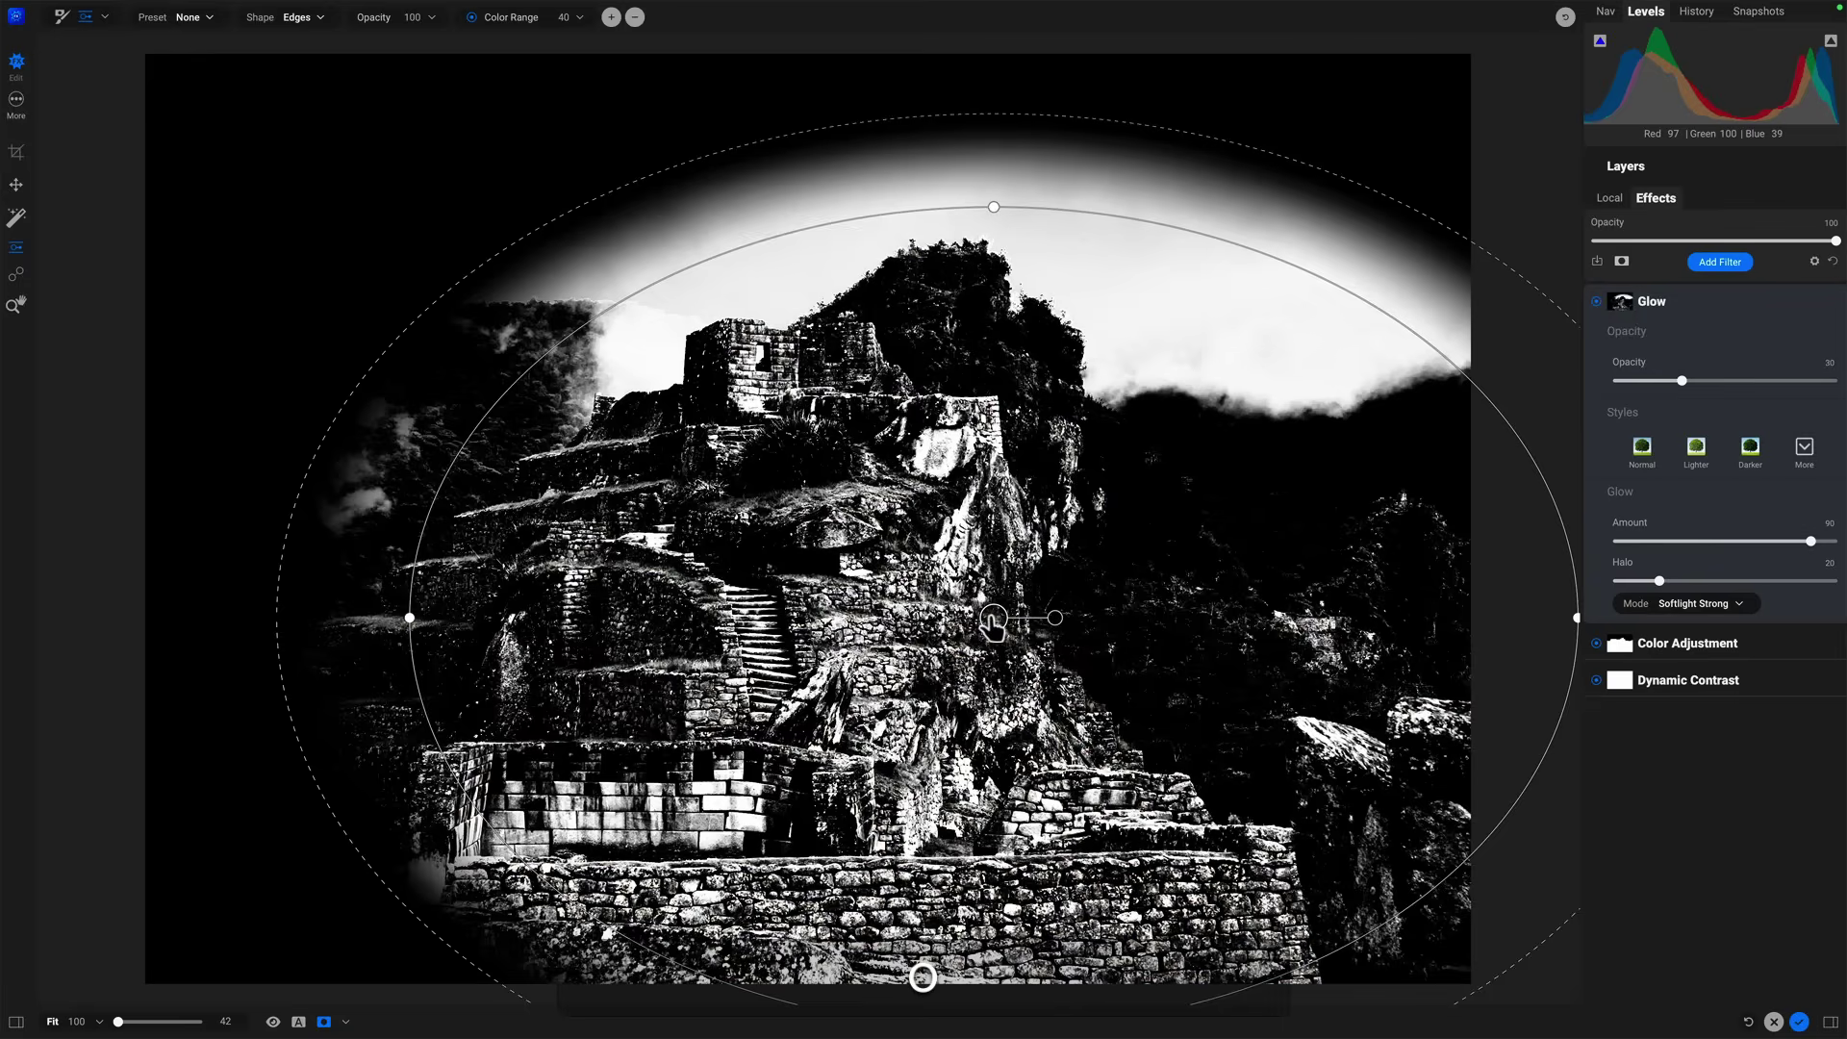
left_click(996, 625)
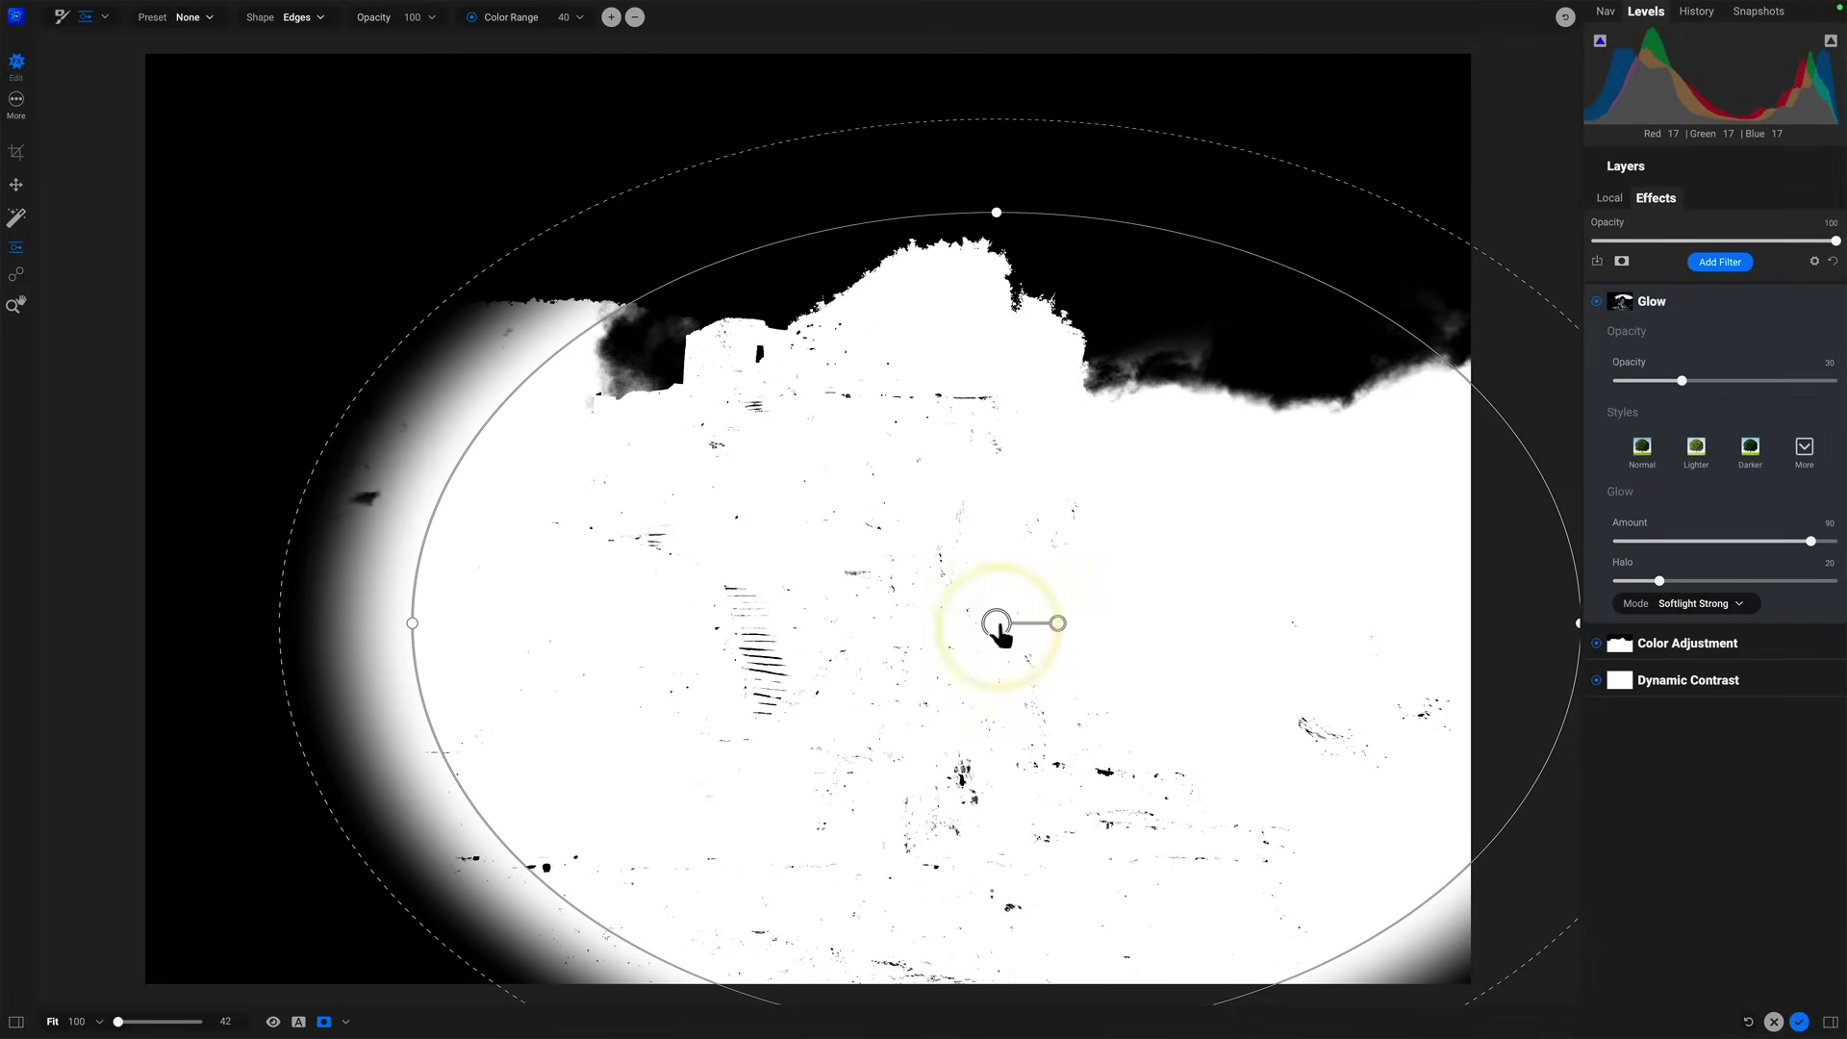
left_click(995, 626)
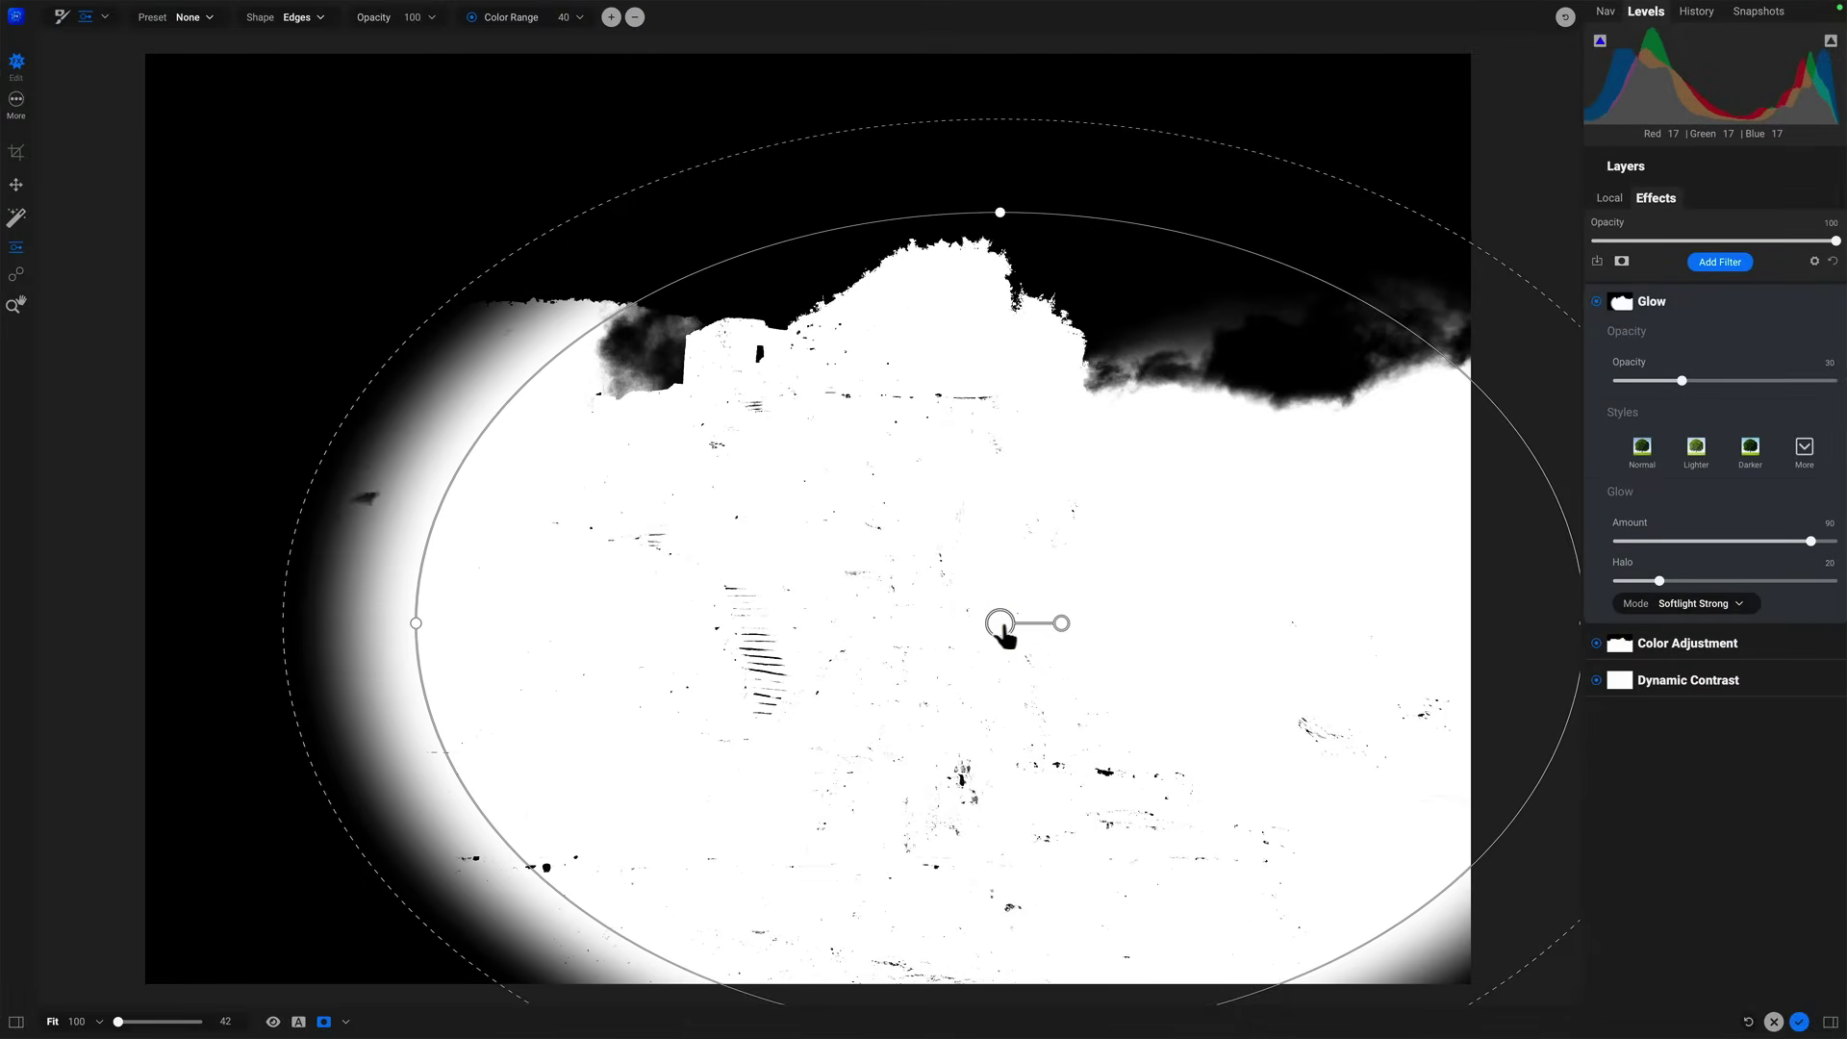
left_click(1000, 625)
left_click_drag(1000, 625, 1084, 627)
key("ctrl+m")
left_click(967, 648)
left_click(1073, 623)
key("ctrl+m")
key("ctrl+m")
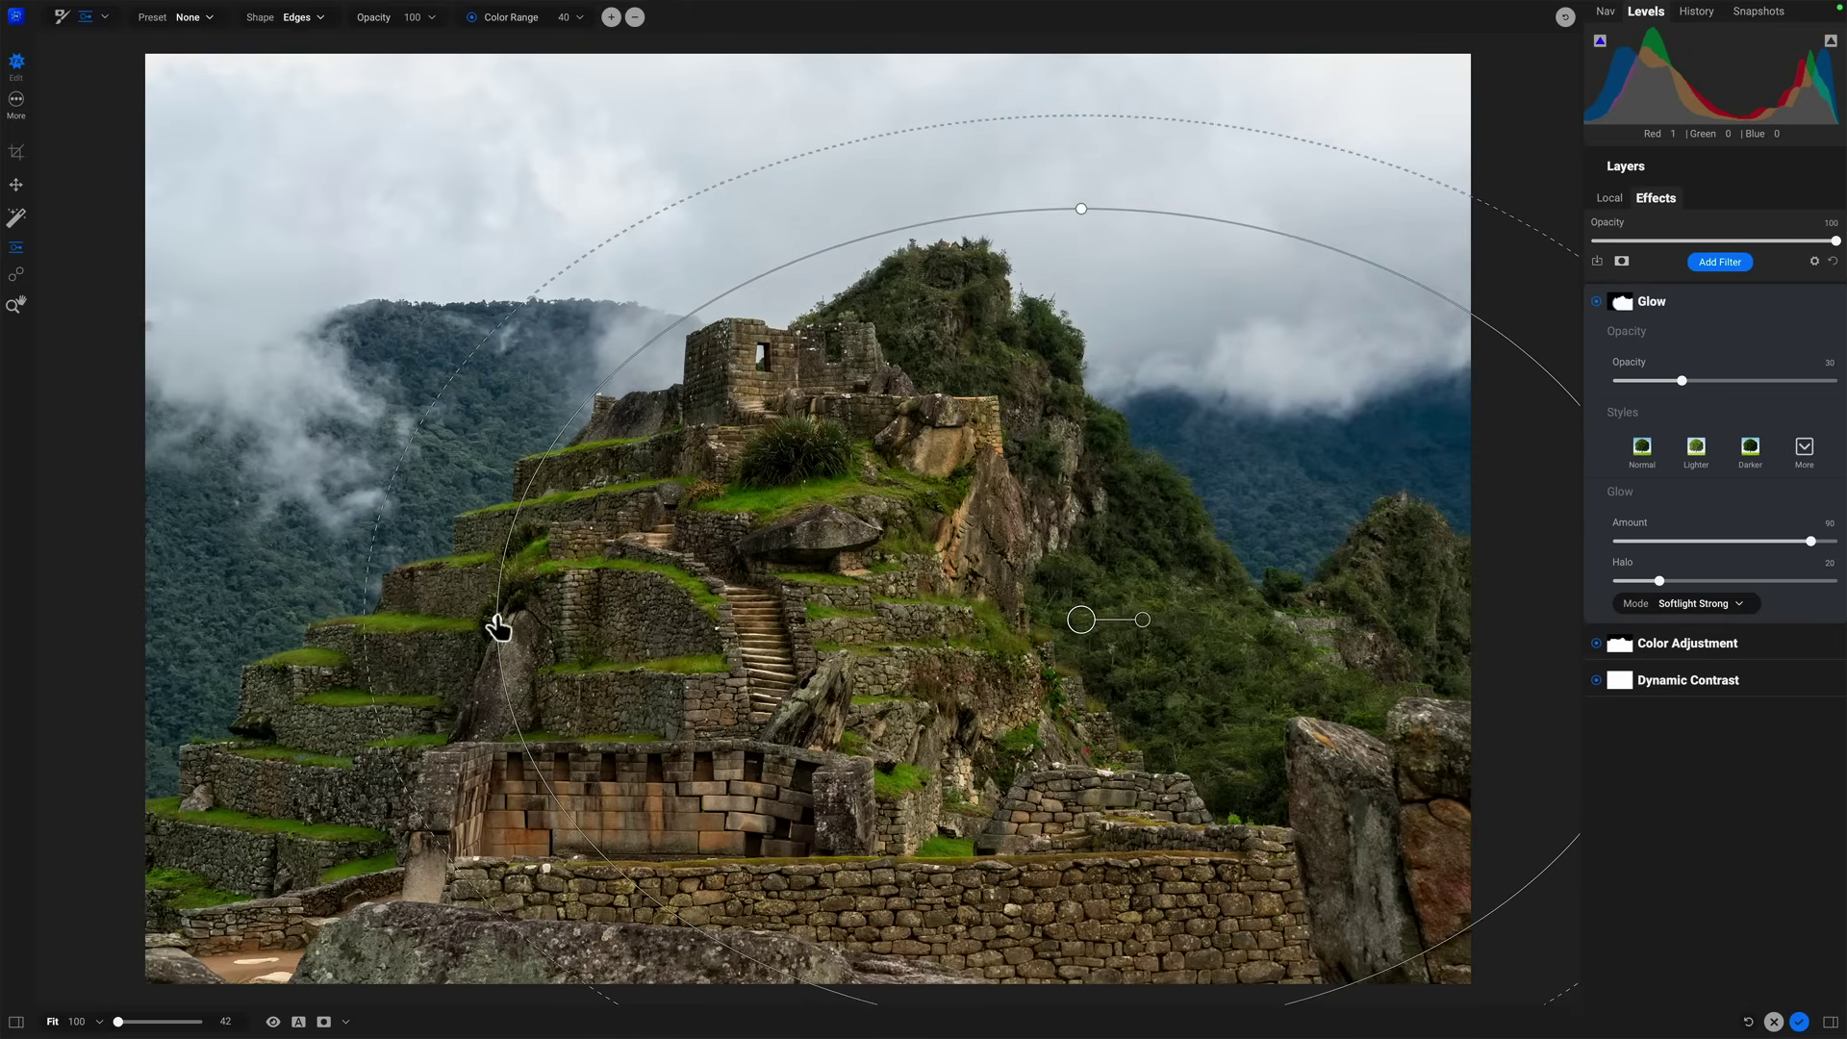
Widen the ellipse toward the left edge and narrow Color Range to 13.
left_click_drag(498, 627, 289, 624)
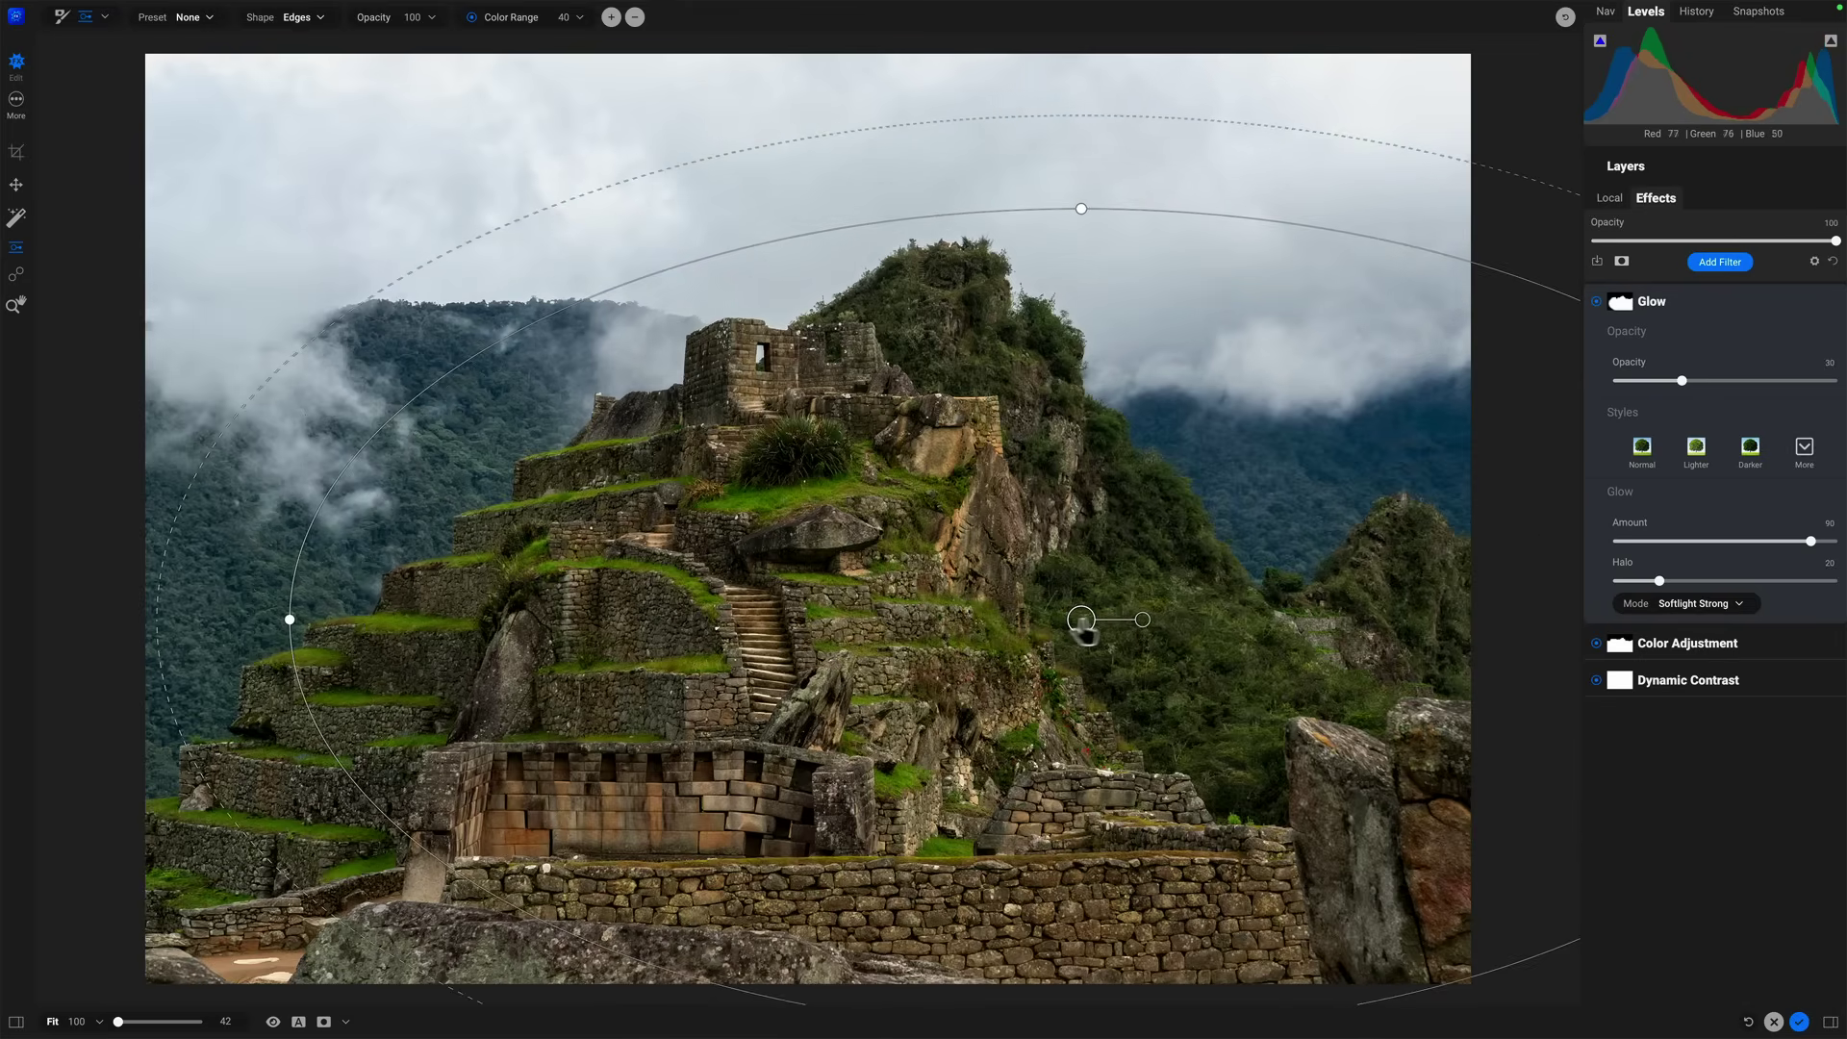
key("ctrl+m")
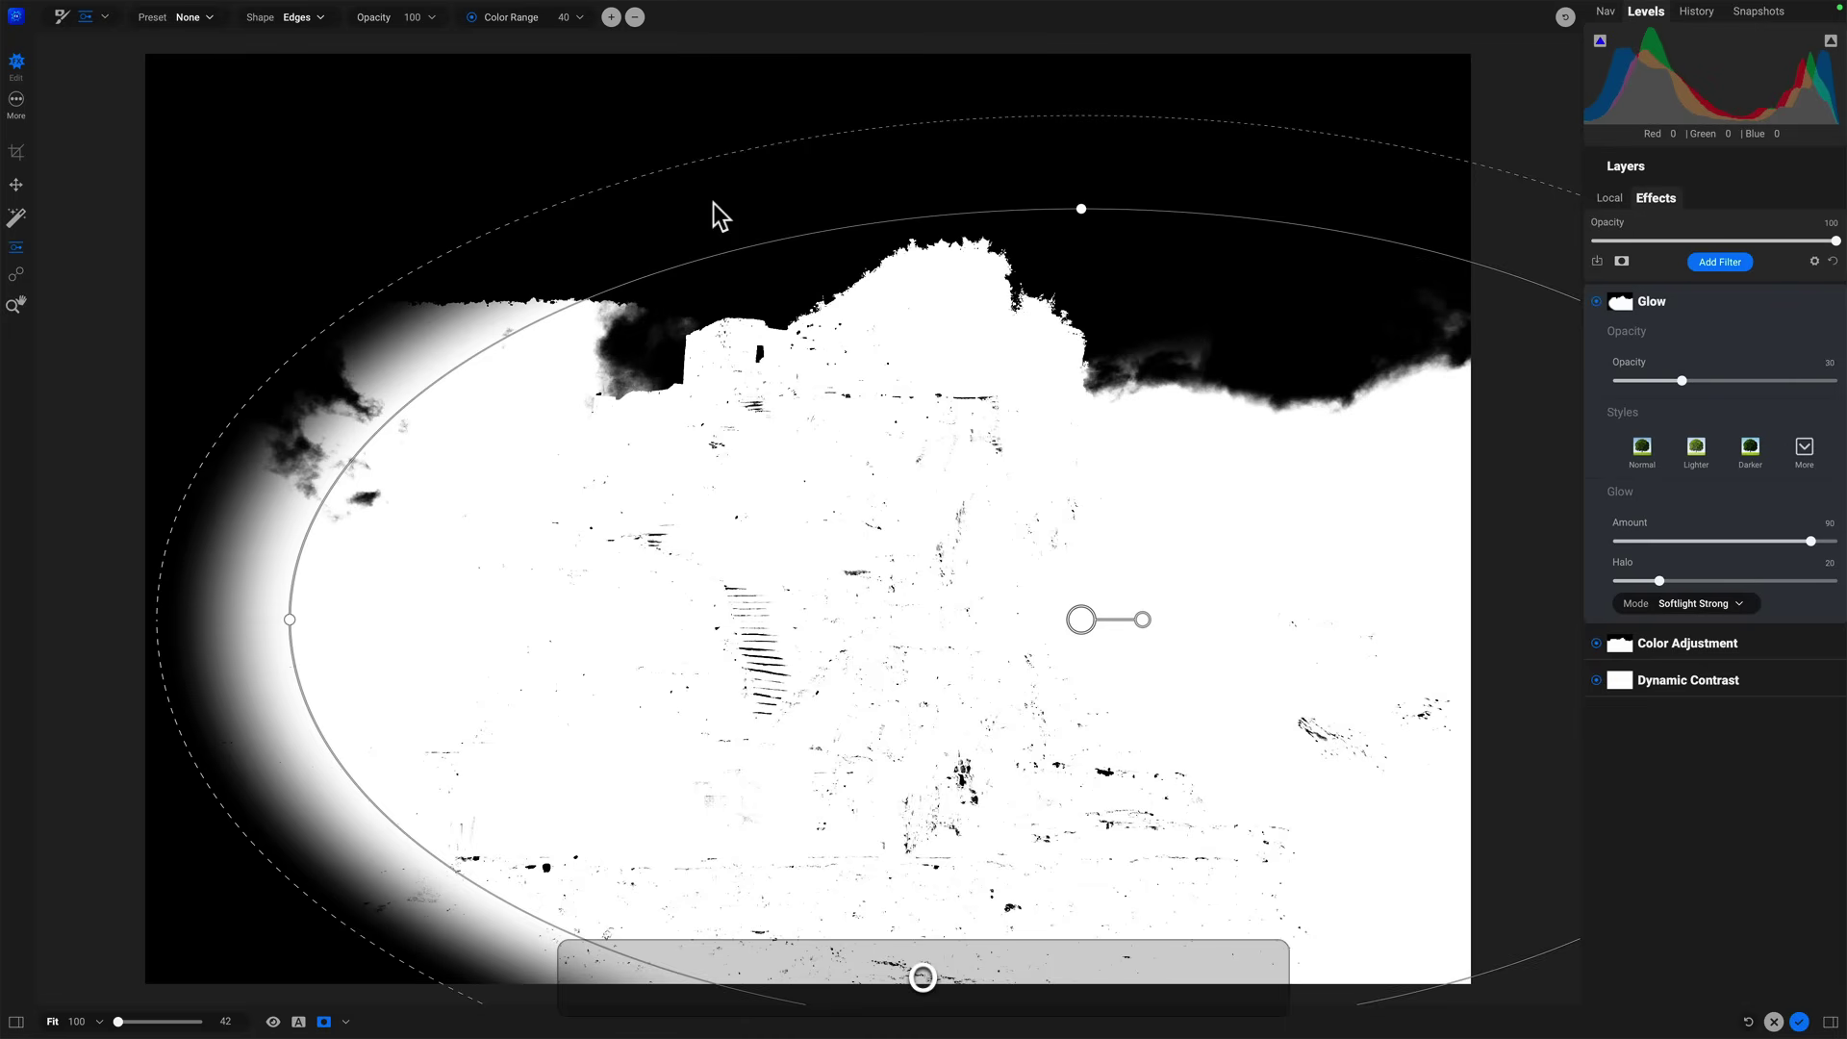
left_click(579, 17)
left_click(571, 41)
left_click_drag(627, 55, 595, 56)
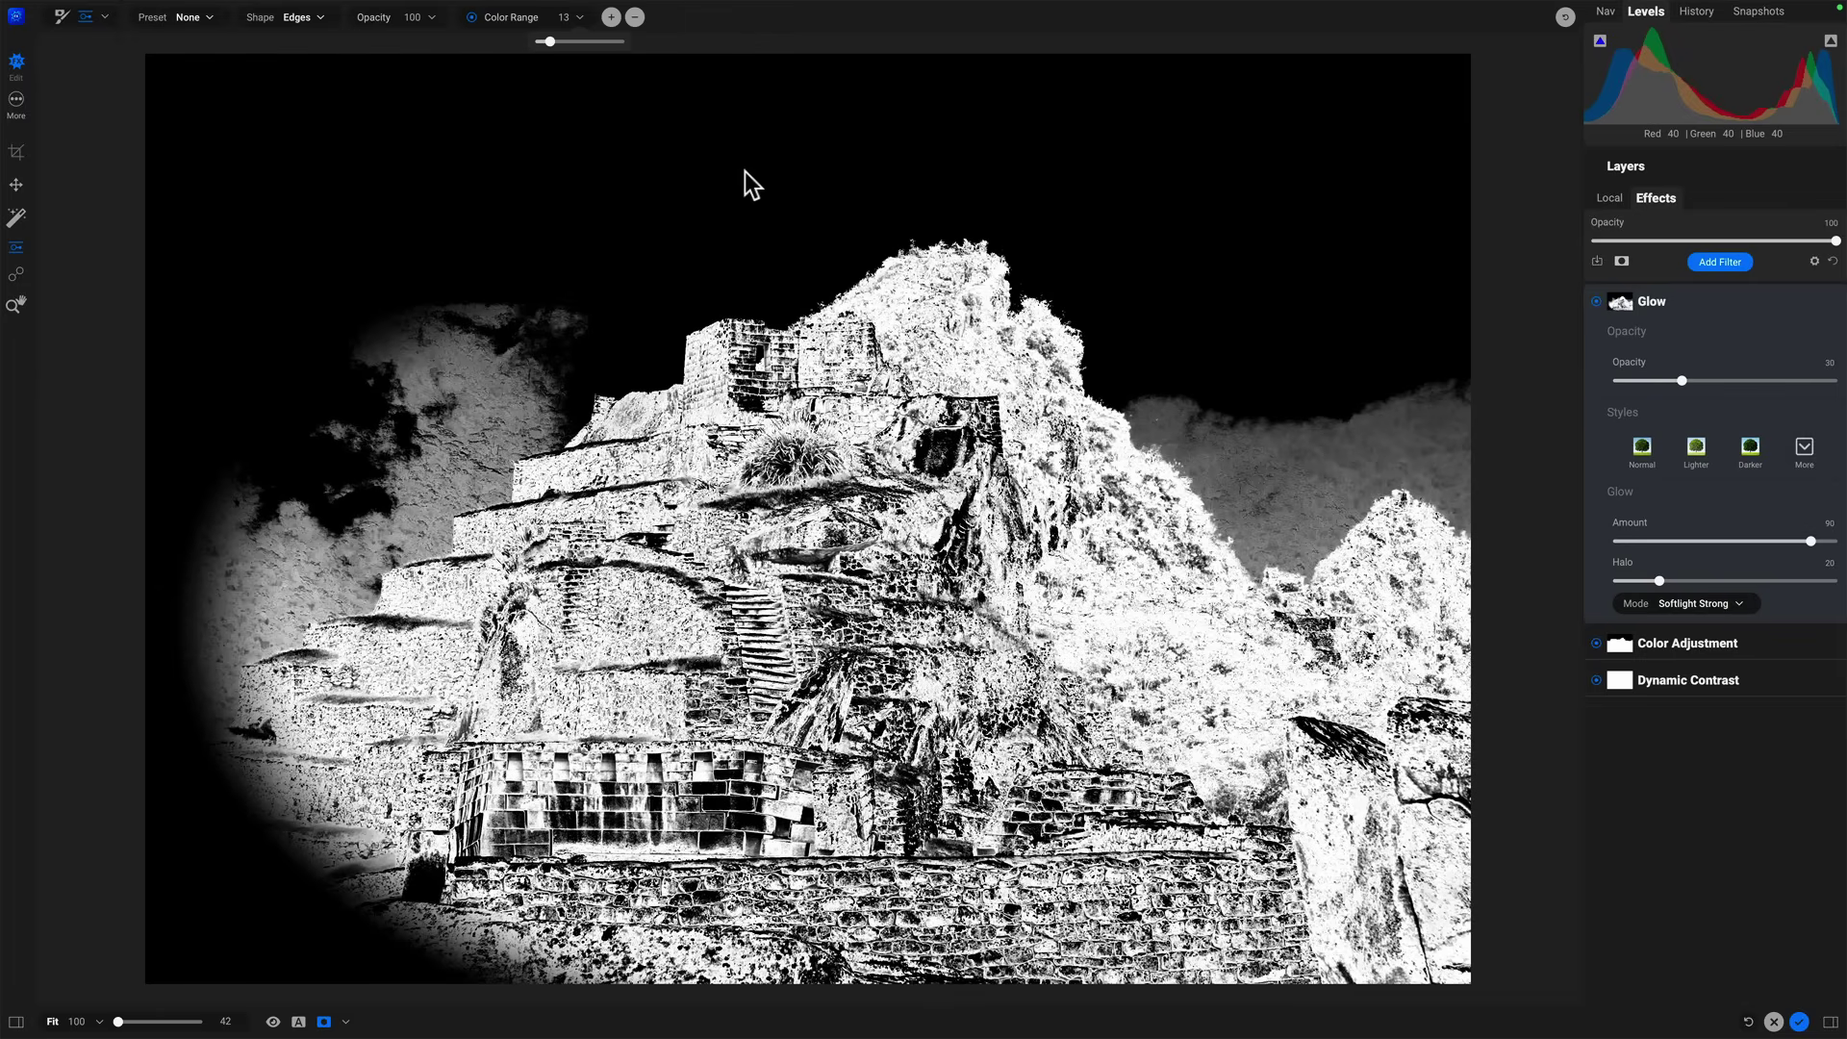
left_click(565, 29)
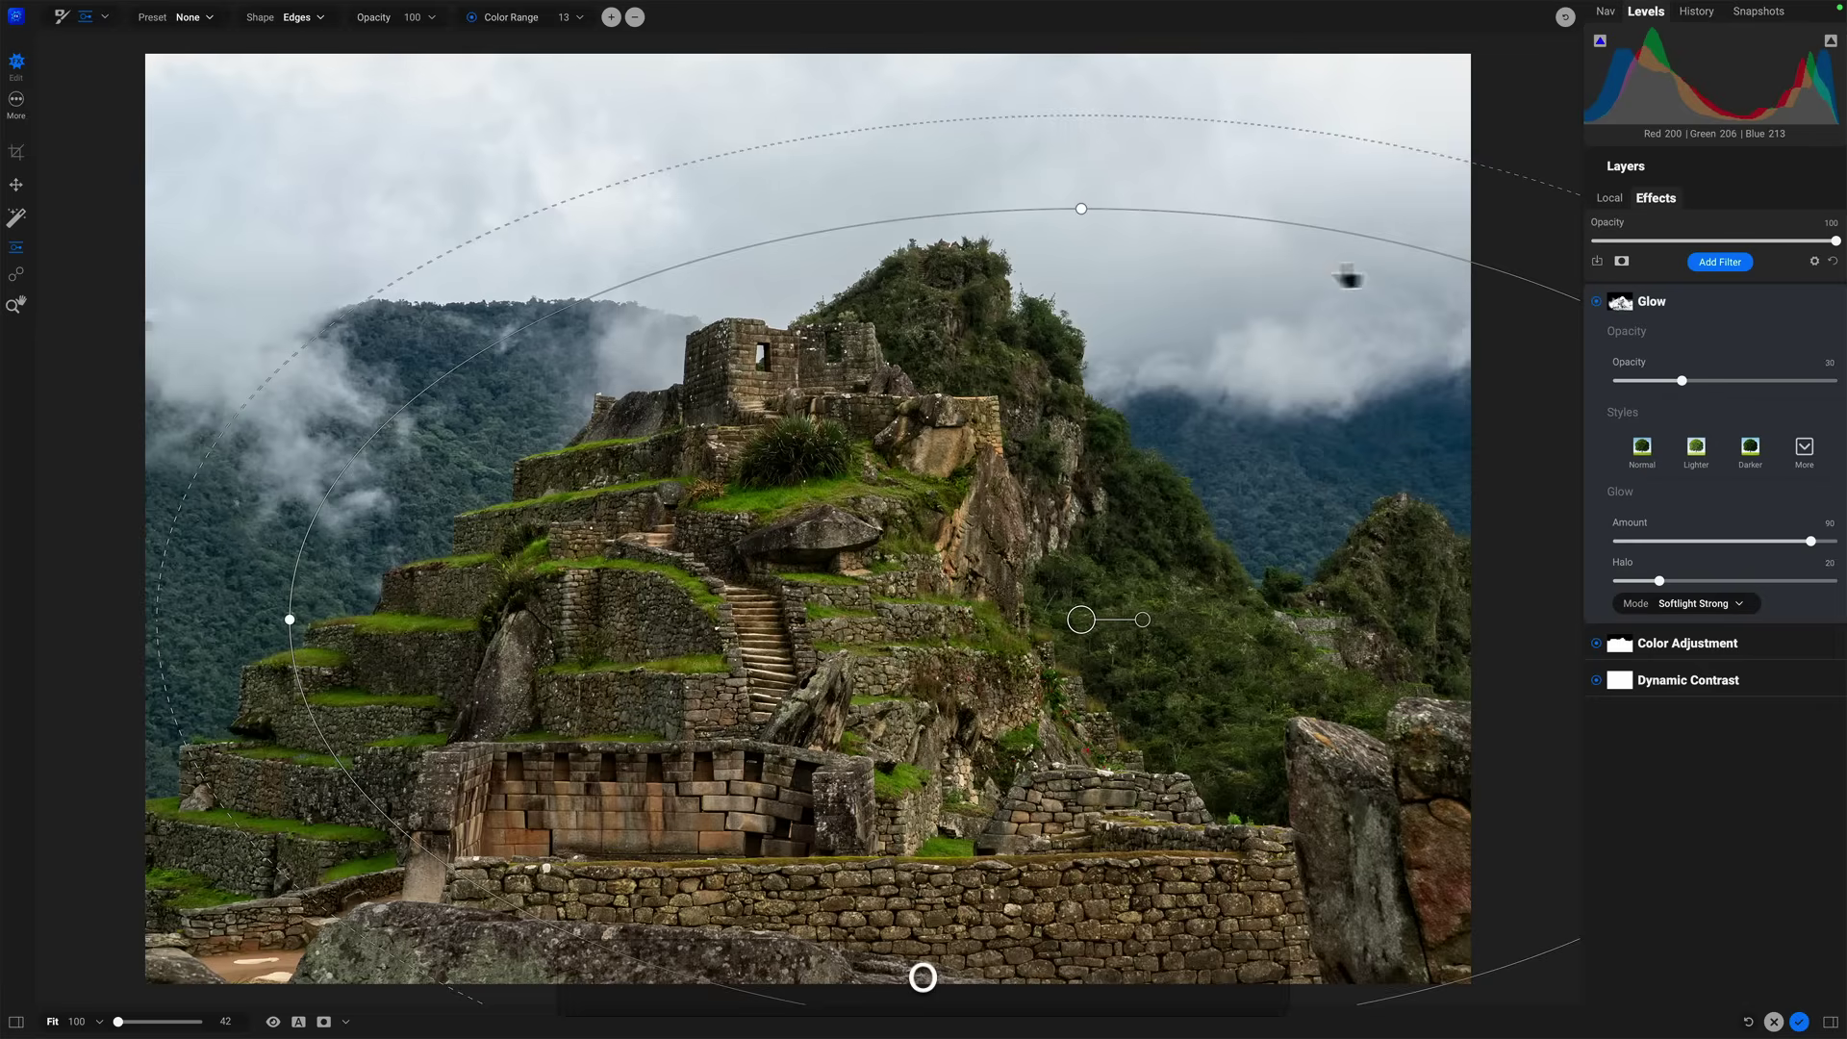
Feather the Glow mask to 21, compare the Glow on and off, and close Properties.
left_click(1621, 302)
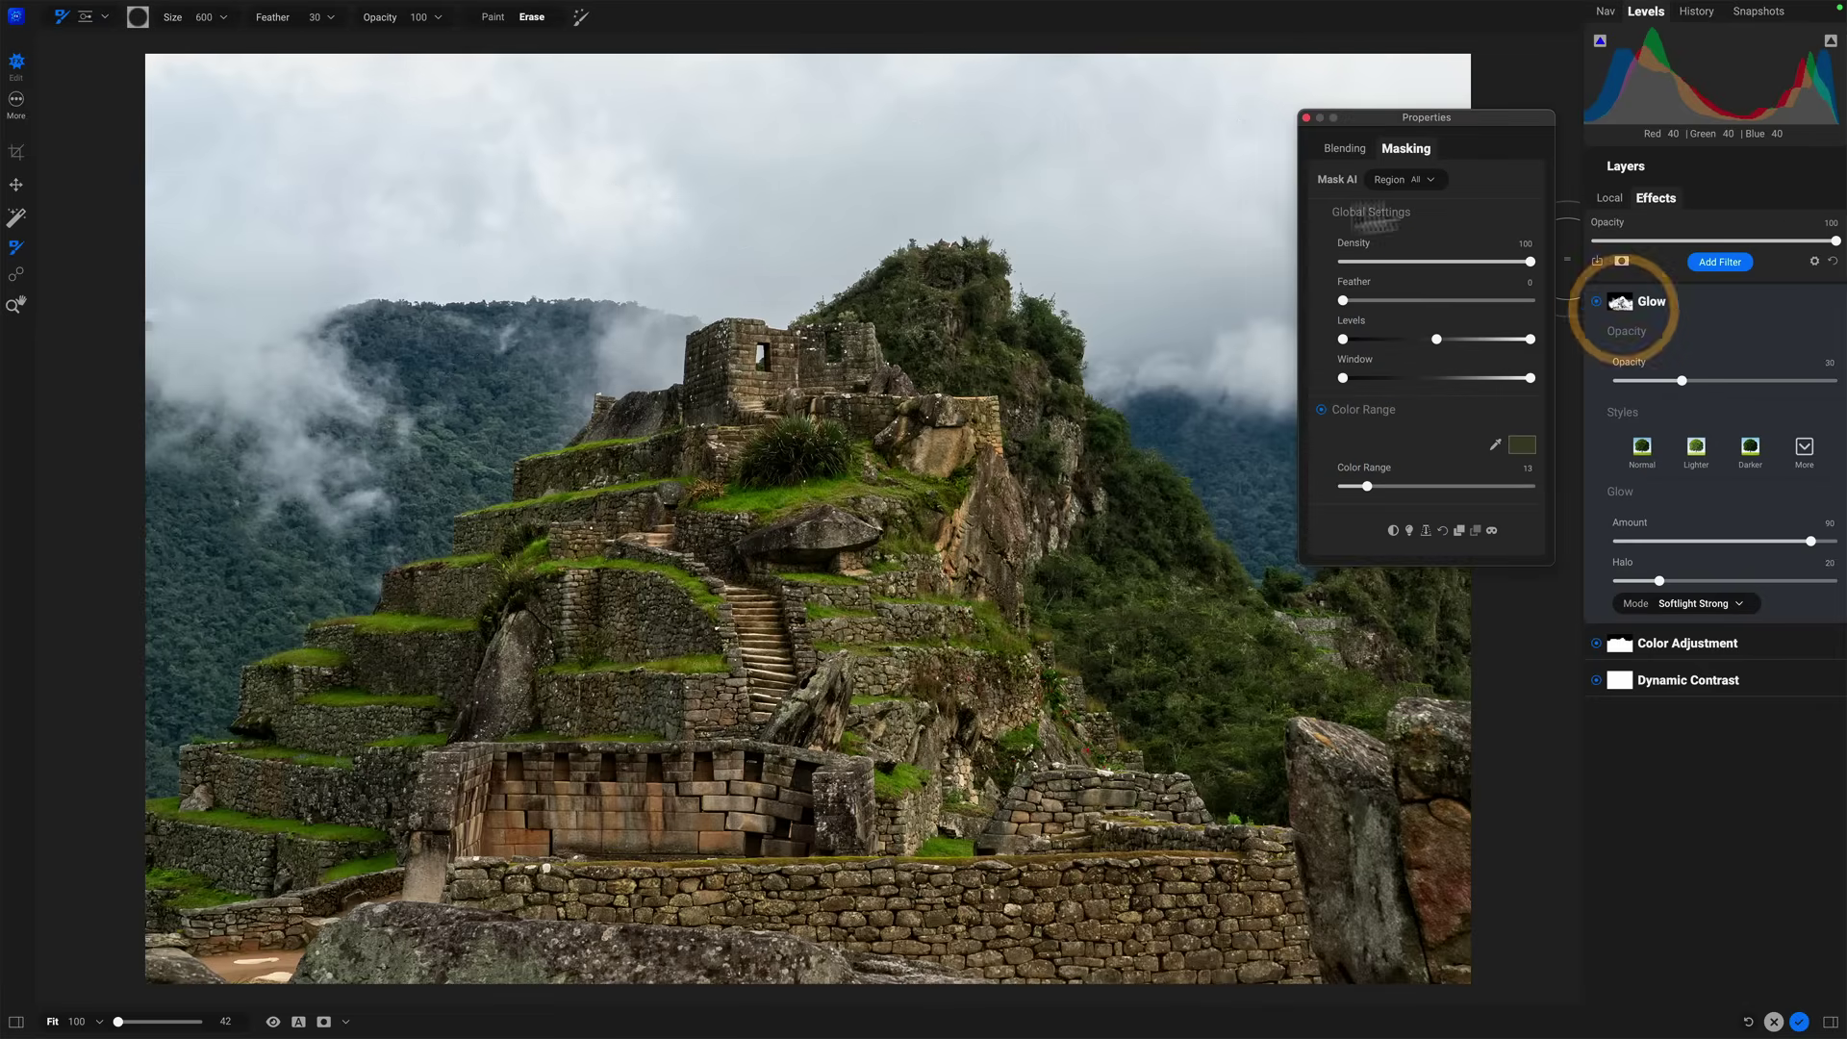
left_click_drag(1364, 302, 1389, 300)
left_click(1382, 300)
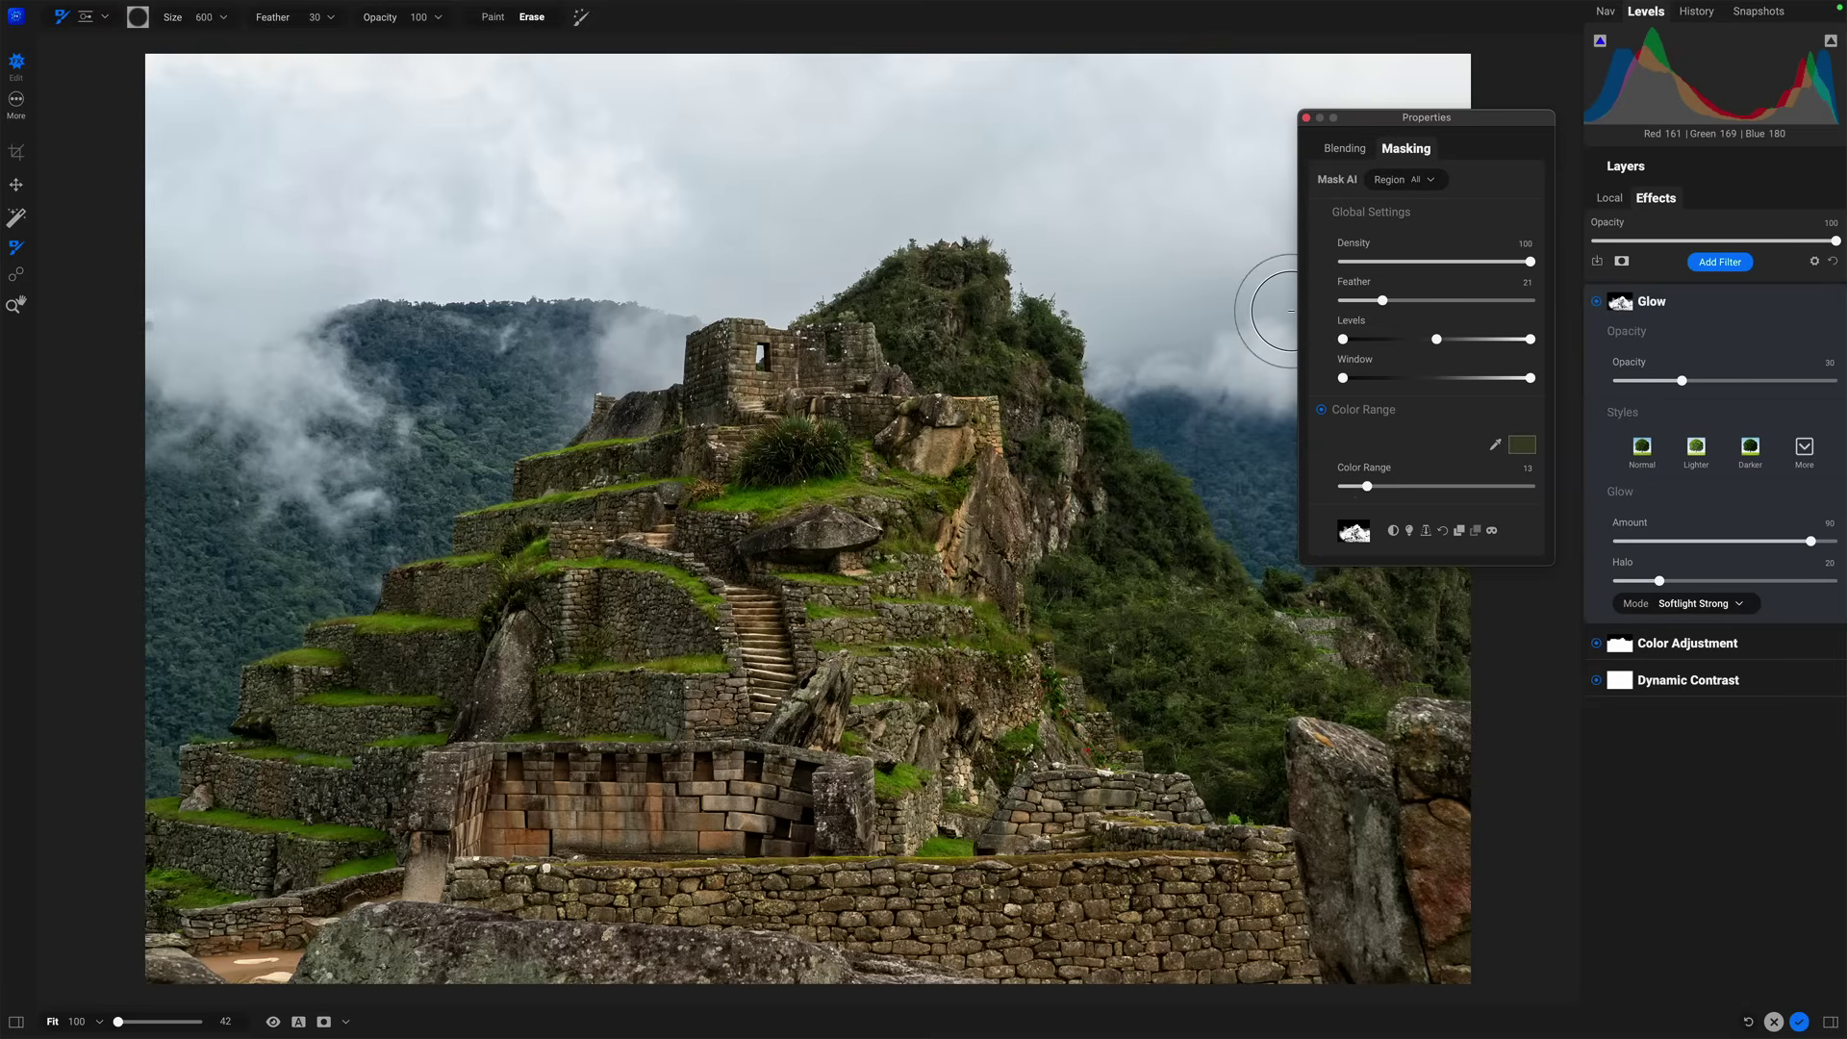
left_click(1596, 303)
left_click(1596, 303)
left_click(1596, 303)
left_click(1596, 303)
left_click(1306, 118)
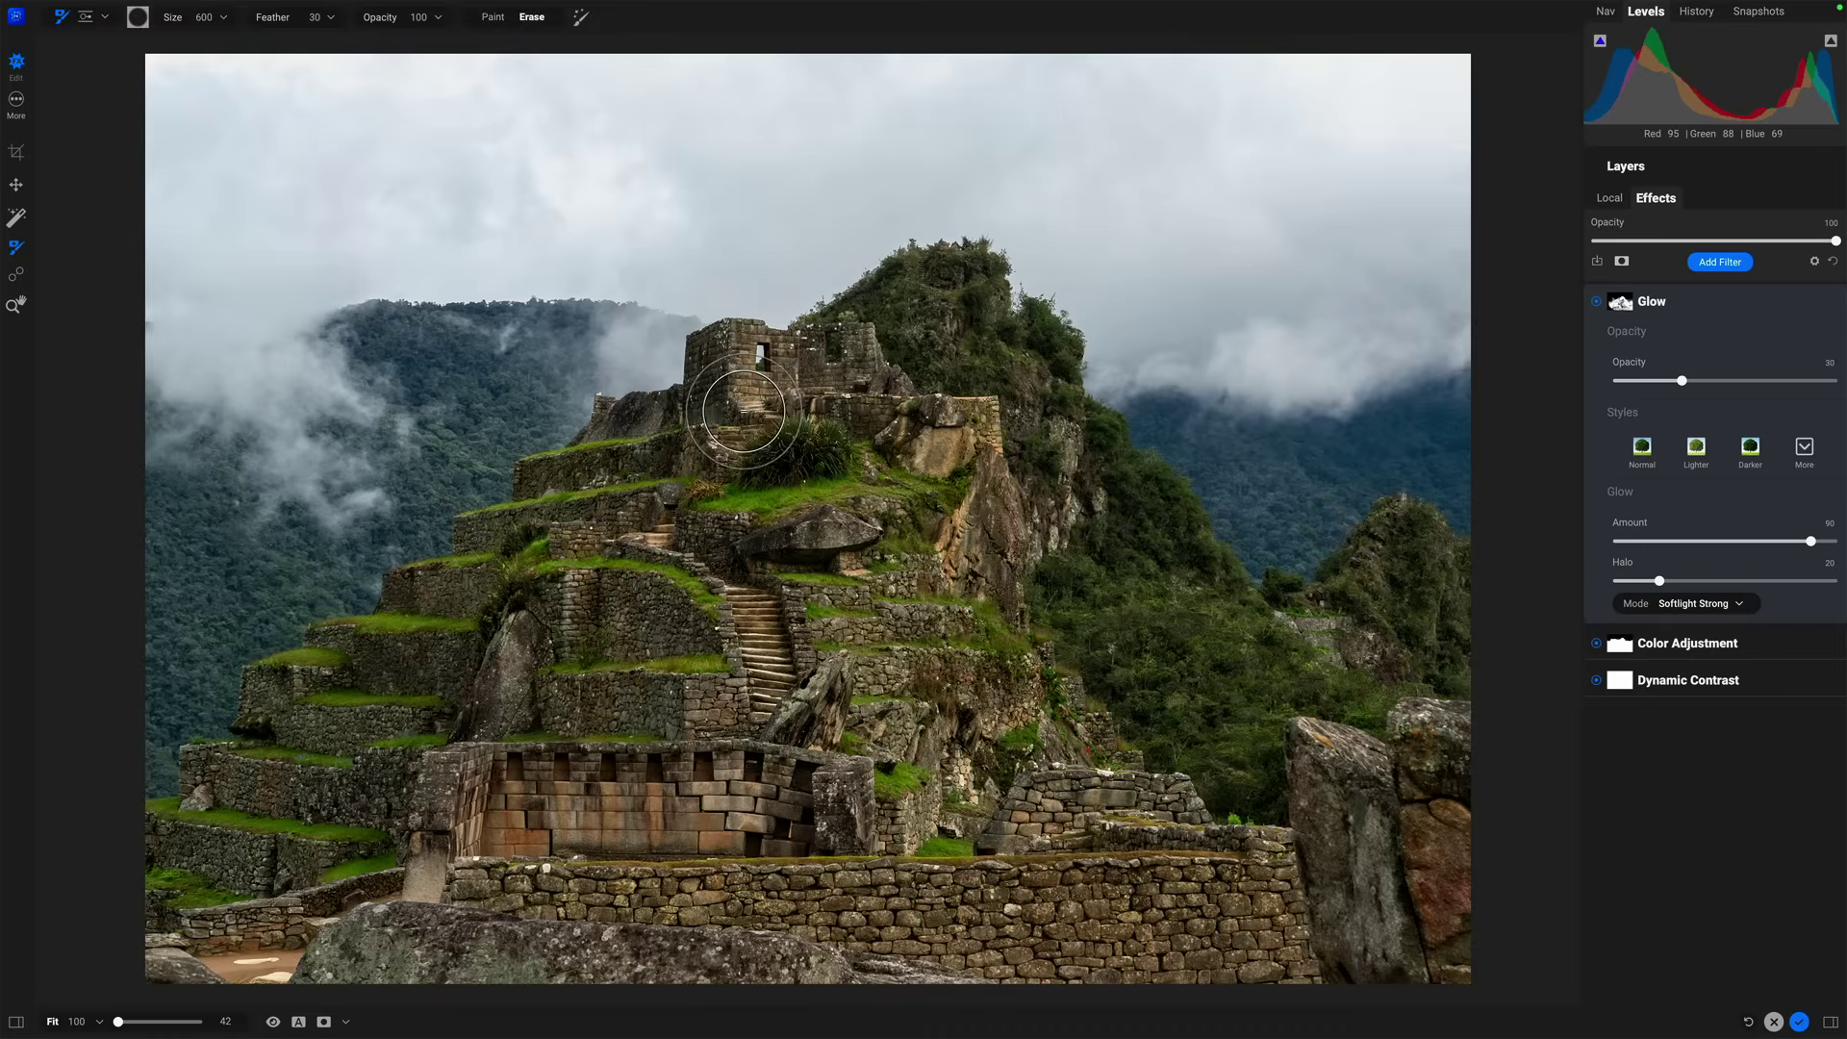
key("z")
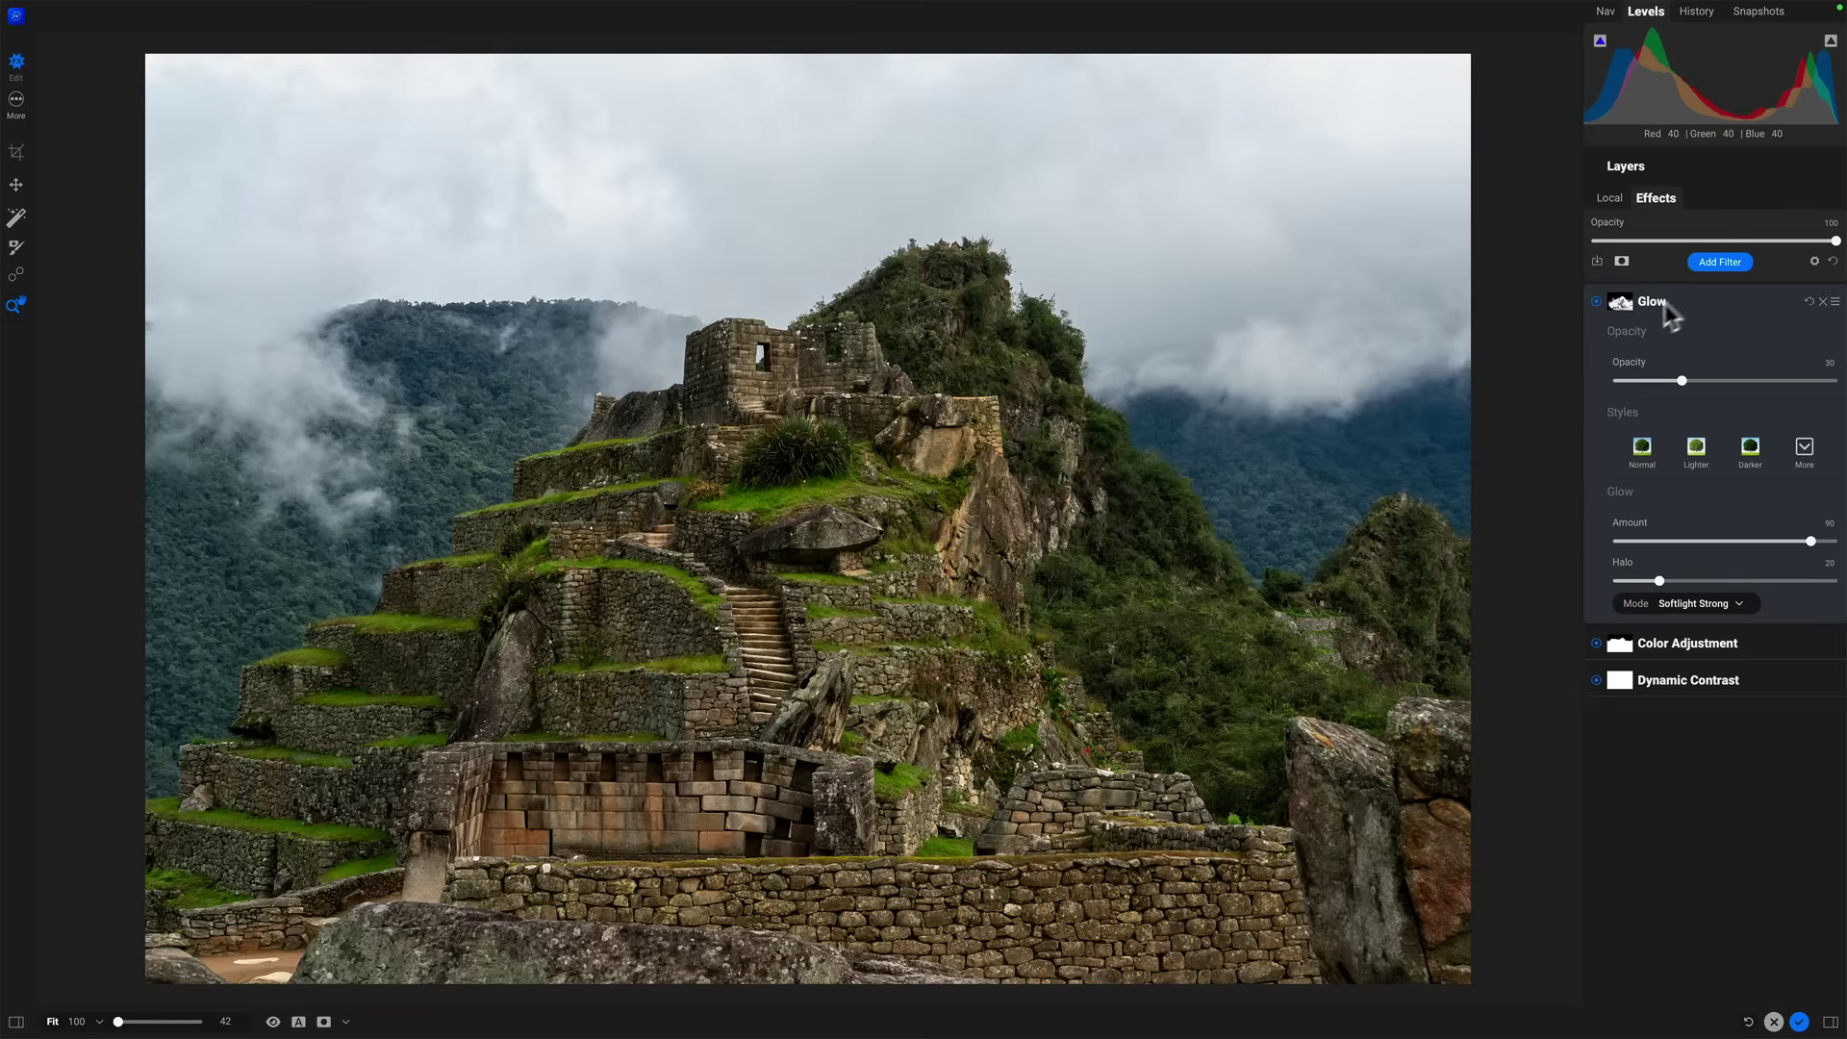
Add a Big Softy Vignette with Size 27, a raised centre, Feather 80 and Brightness -58.
left_click(1709, 265)
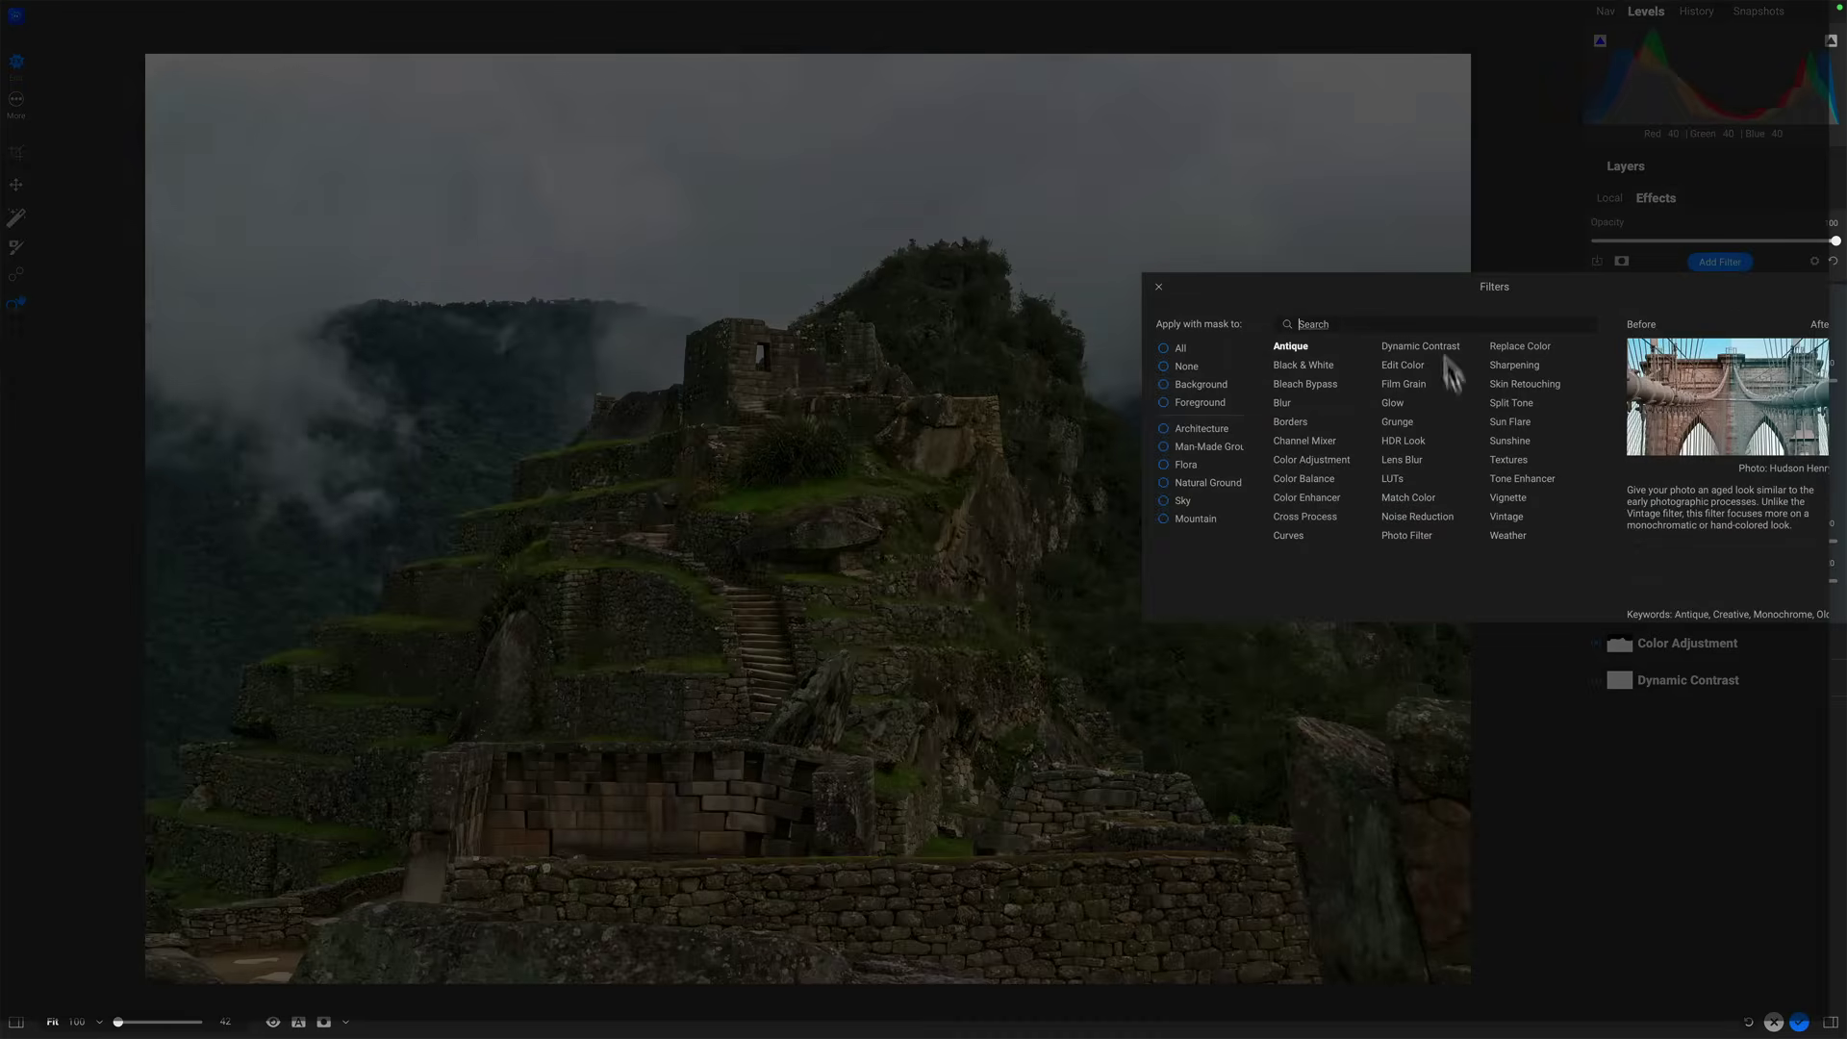
left_click(1509, 498)
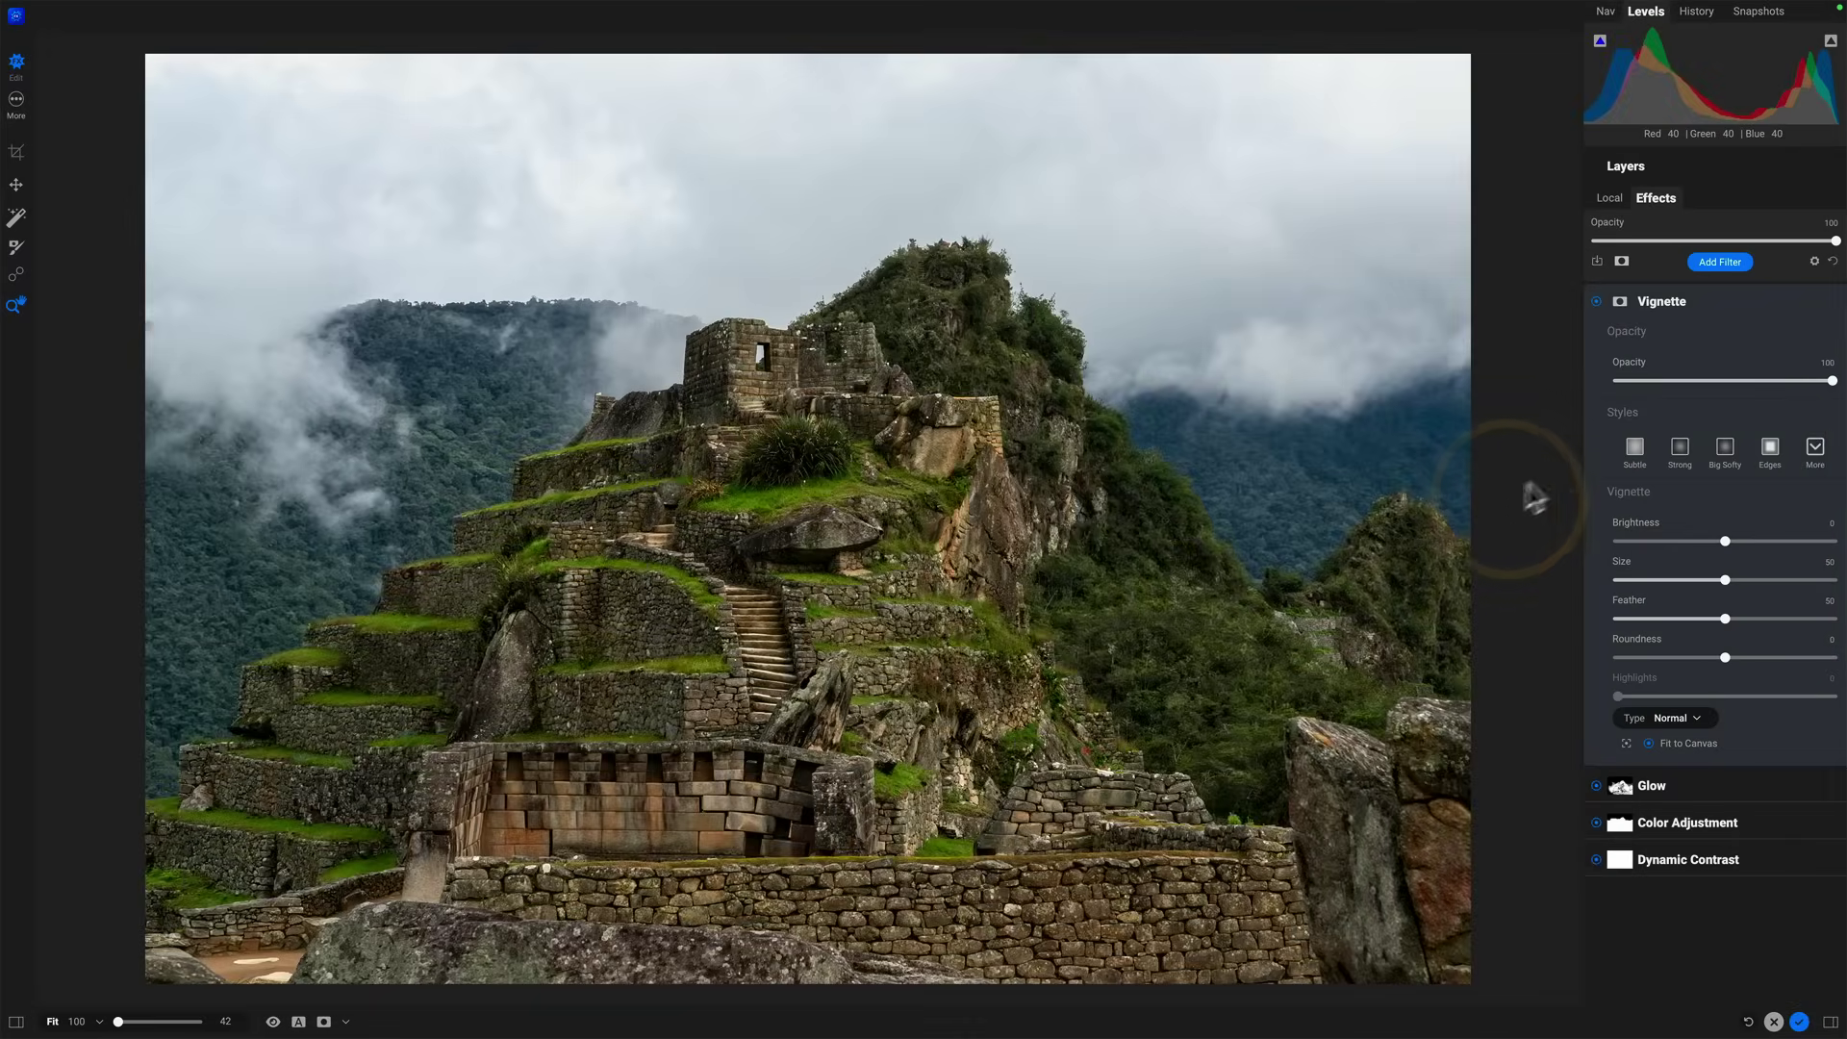
left_click(1728, 453)
left_click(1618, 619)
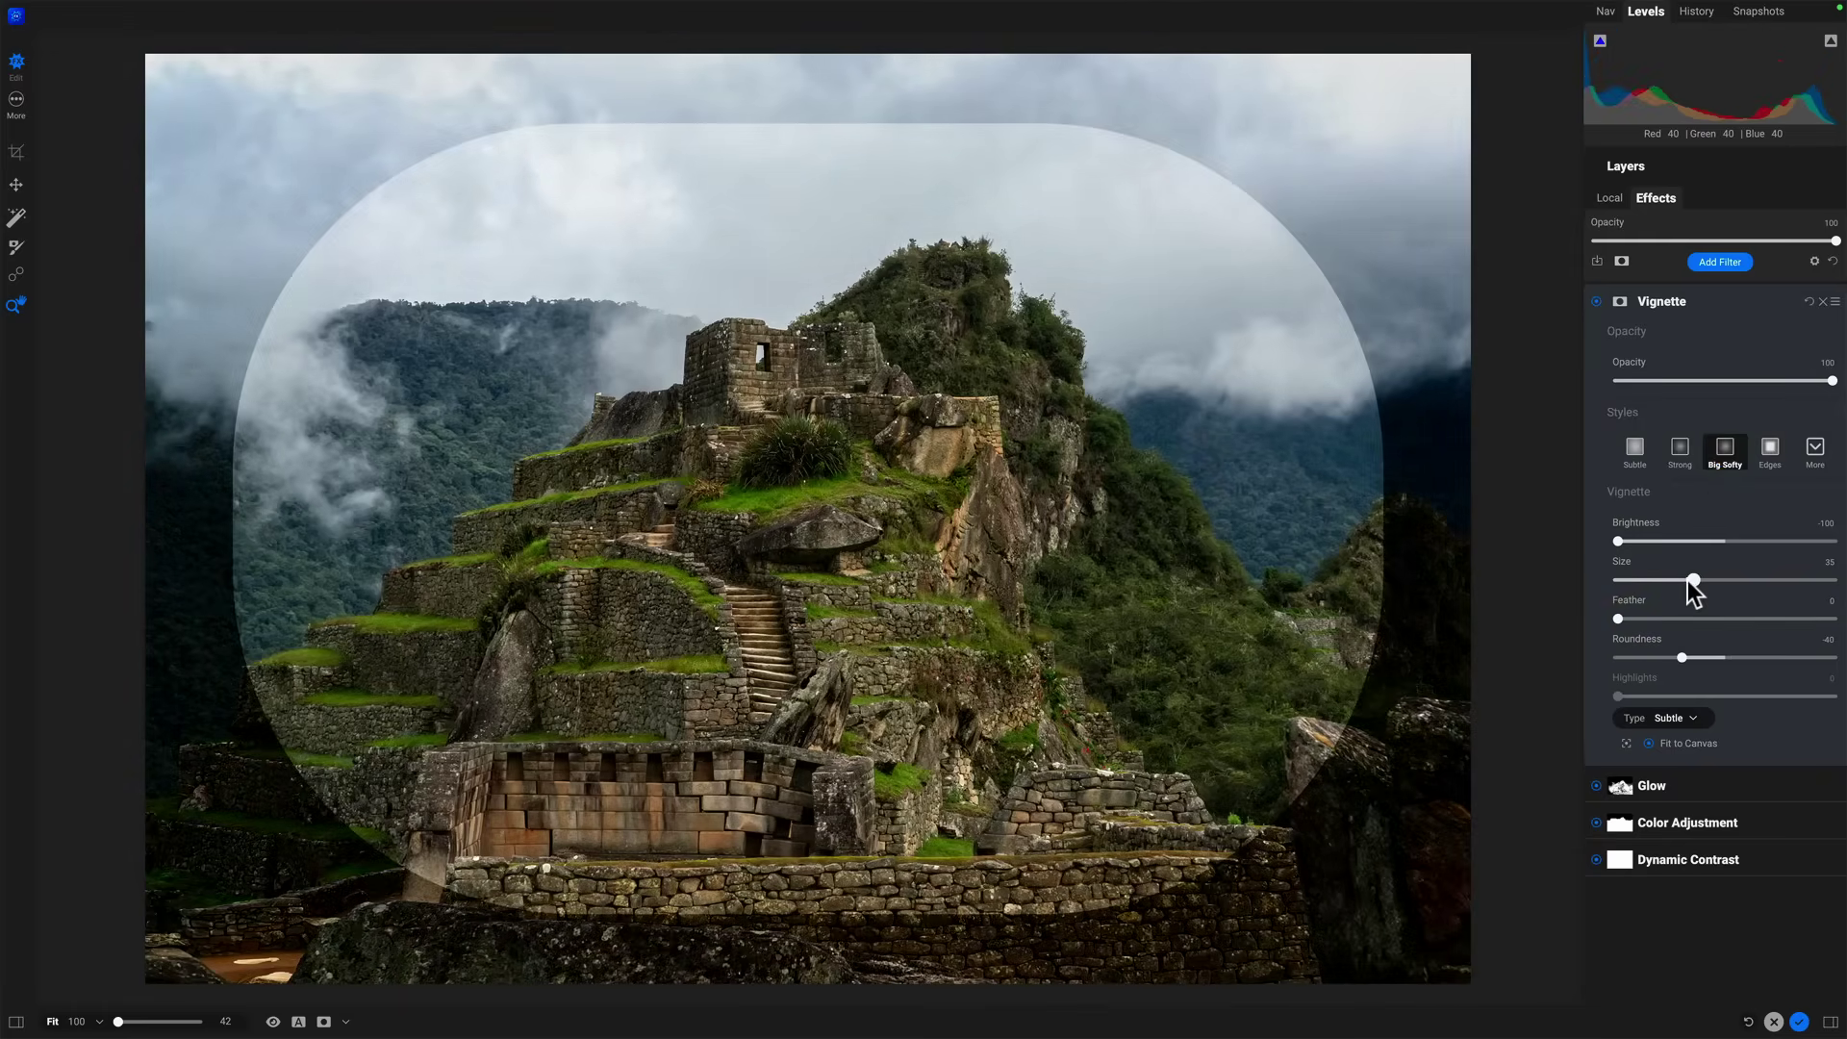
left_click_drag(1686, 579, 1676, 580)
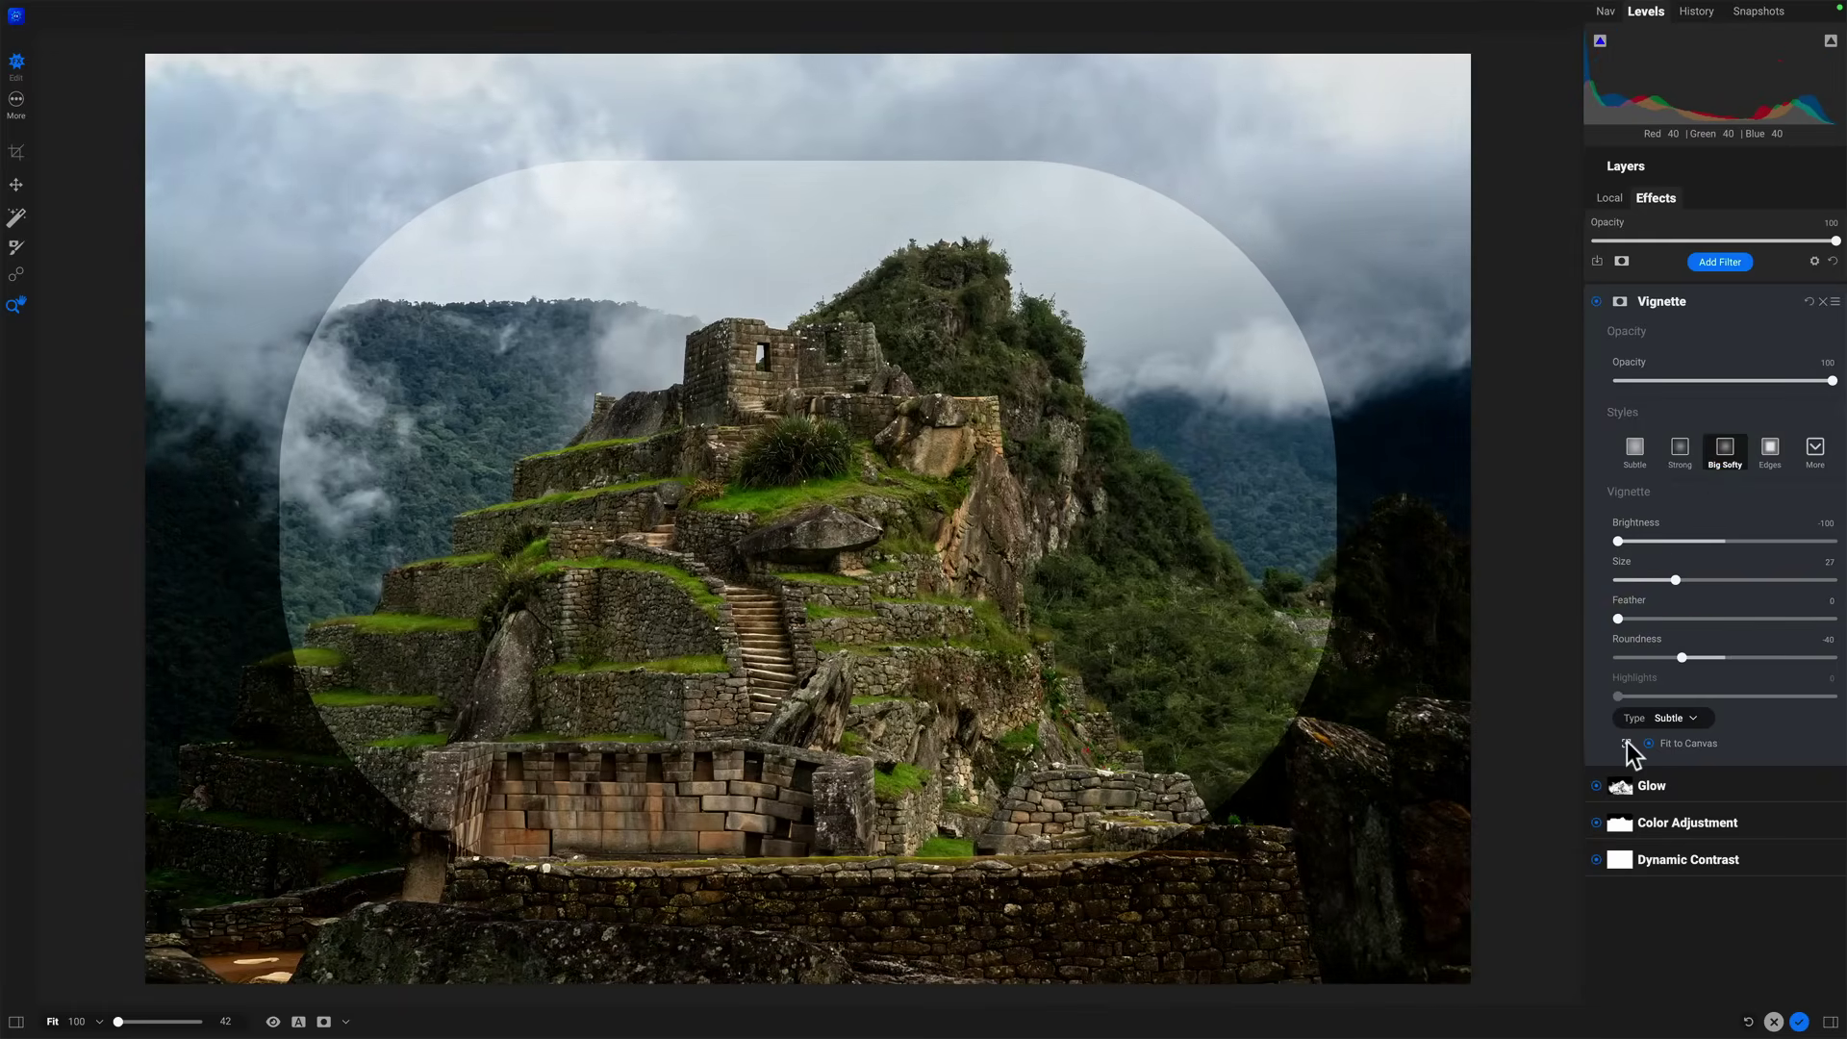
left_click(1627, 744)
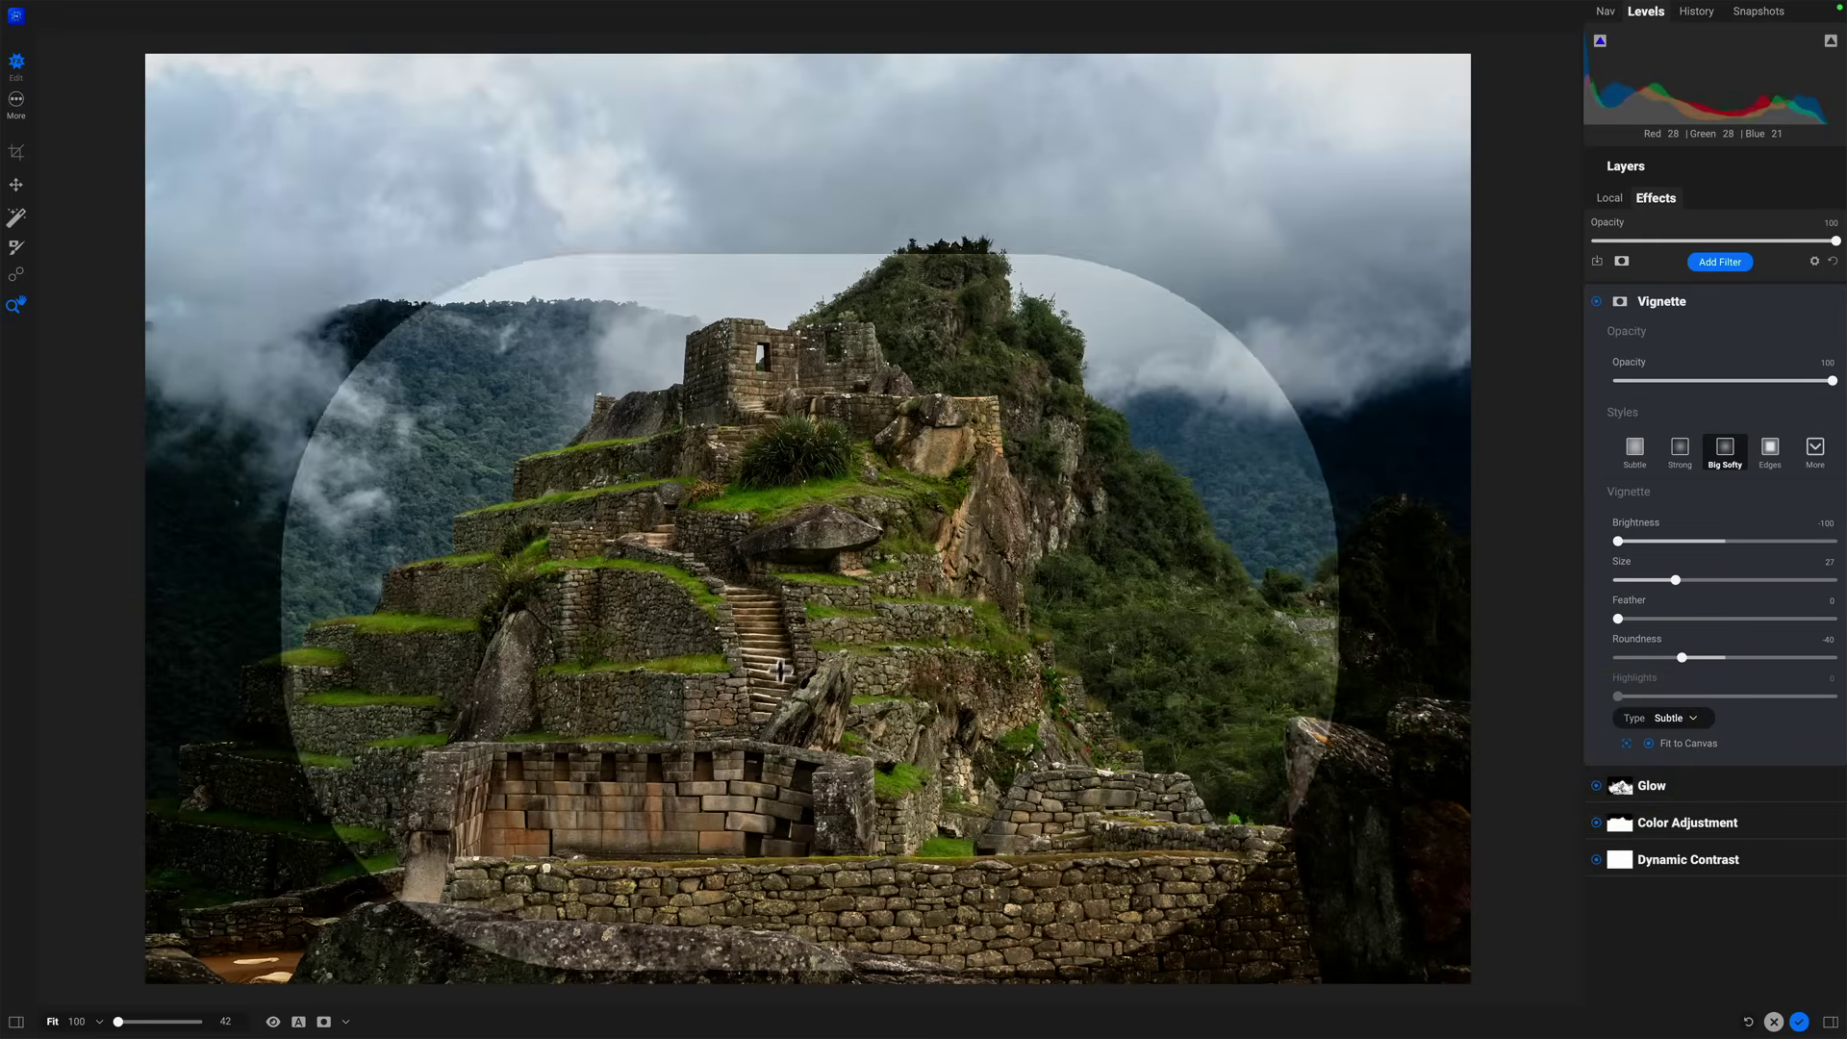
left_click_drag(775, 678, 808, 511)
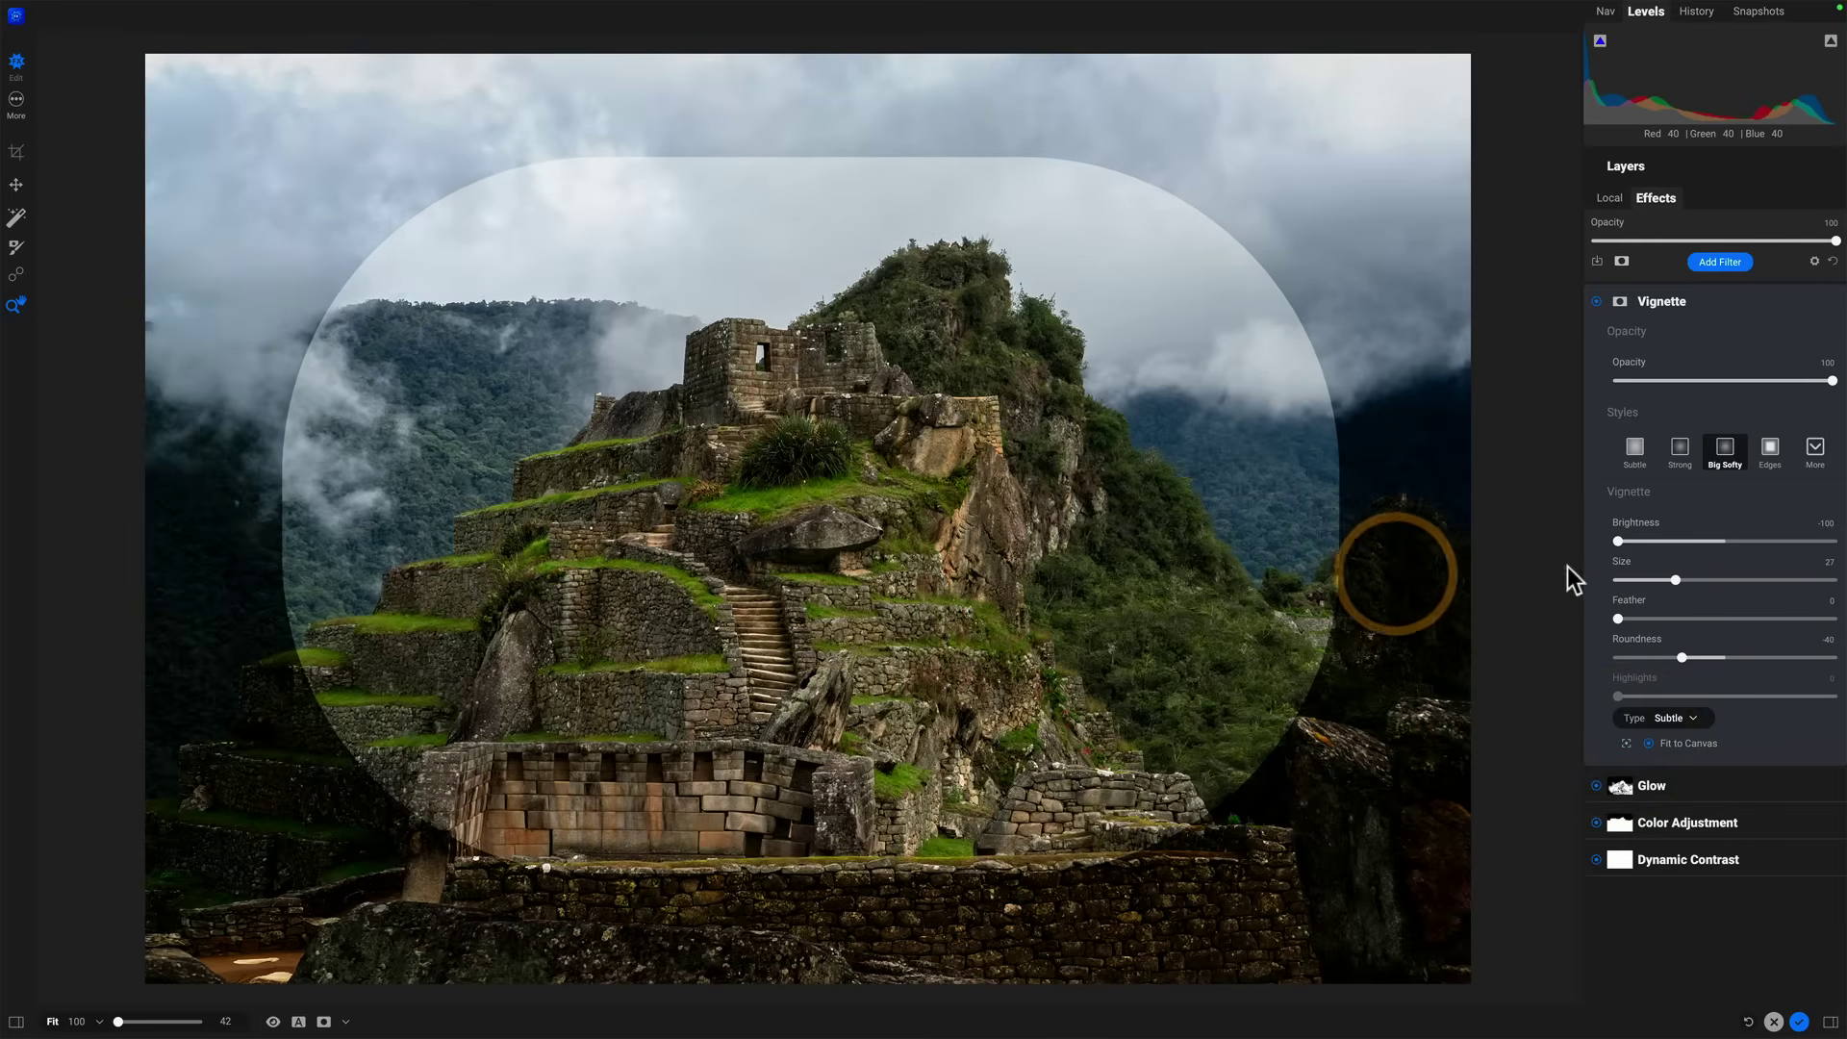
left_click_drag(1619, 618, 1788, 623)
left_click_drag(1618, 541, 1663, 542)
Zoom out and add a Sunshine filter layer above the Vignette, comparing it on and off.
key("super+minus")
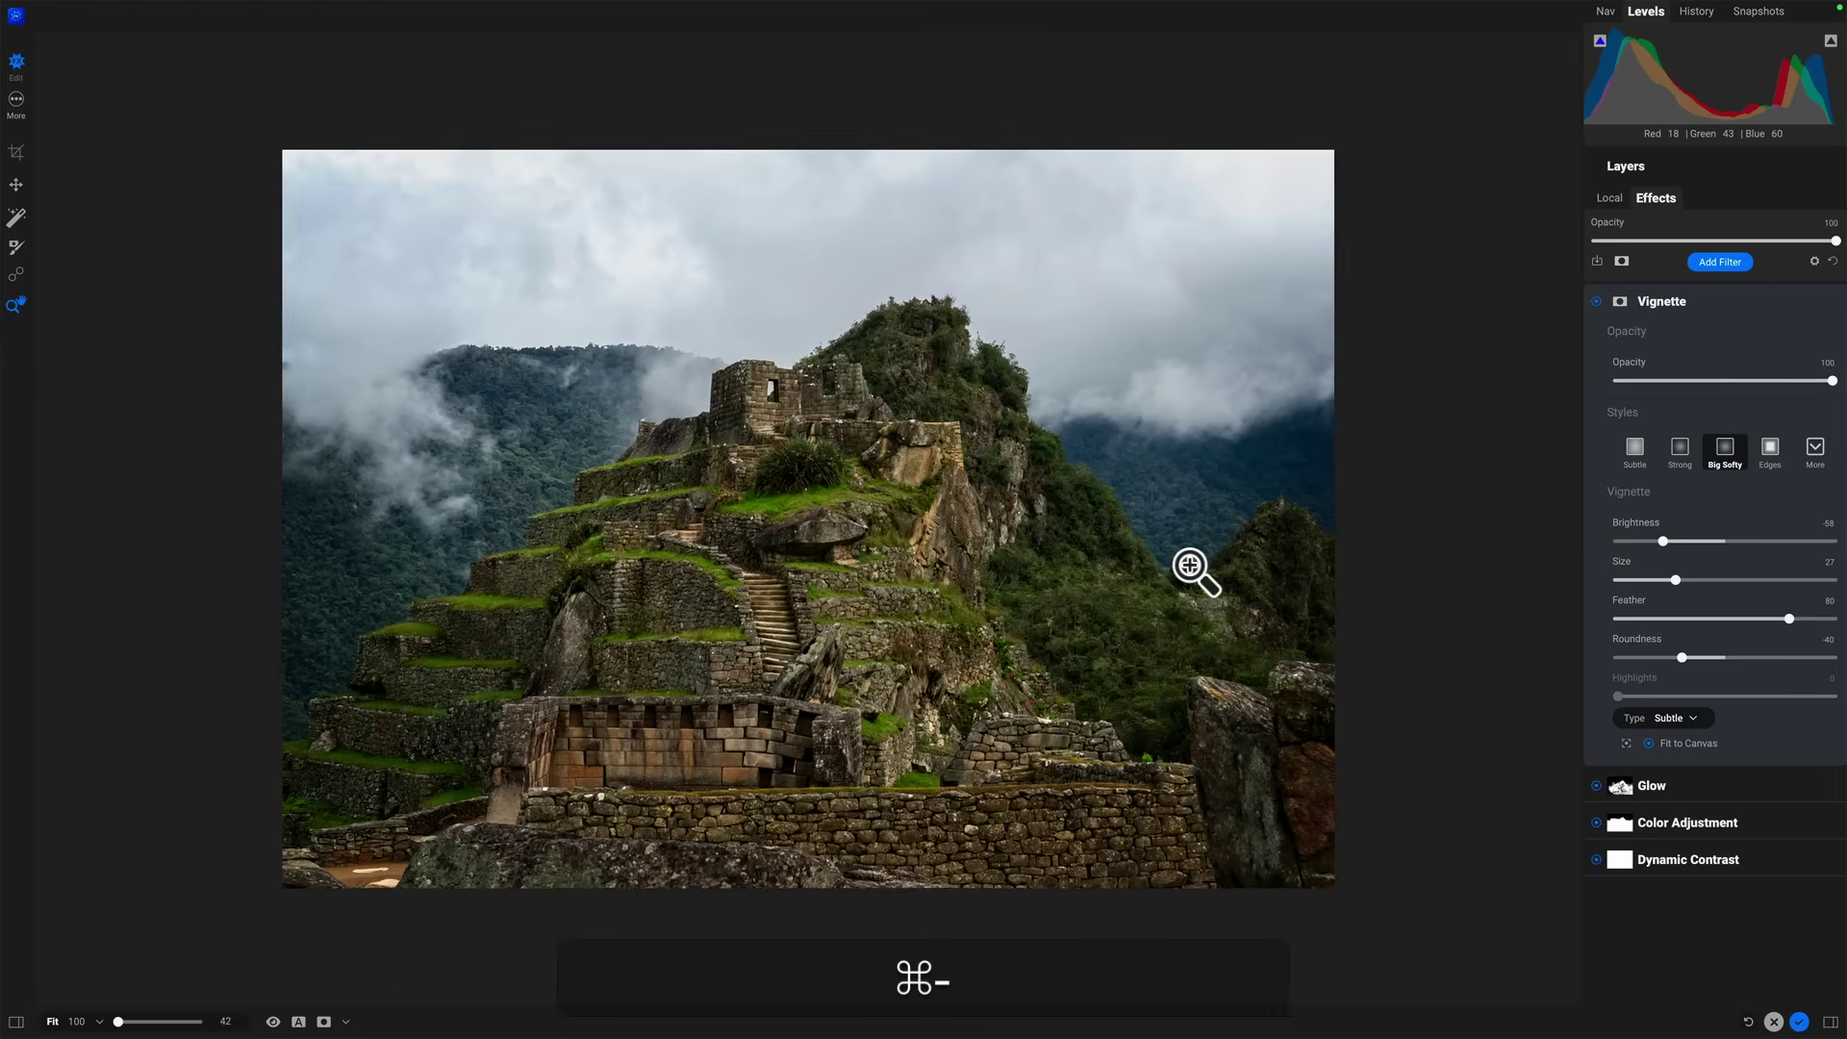
key("super+minus")
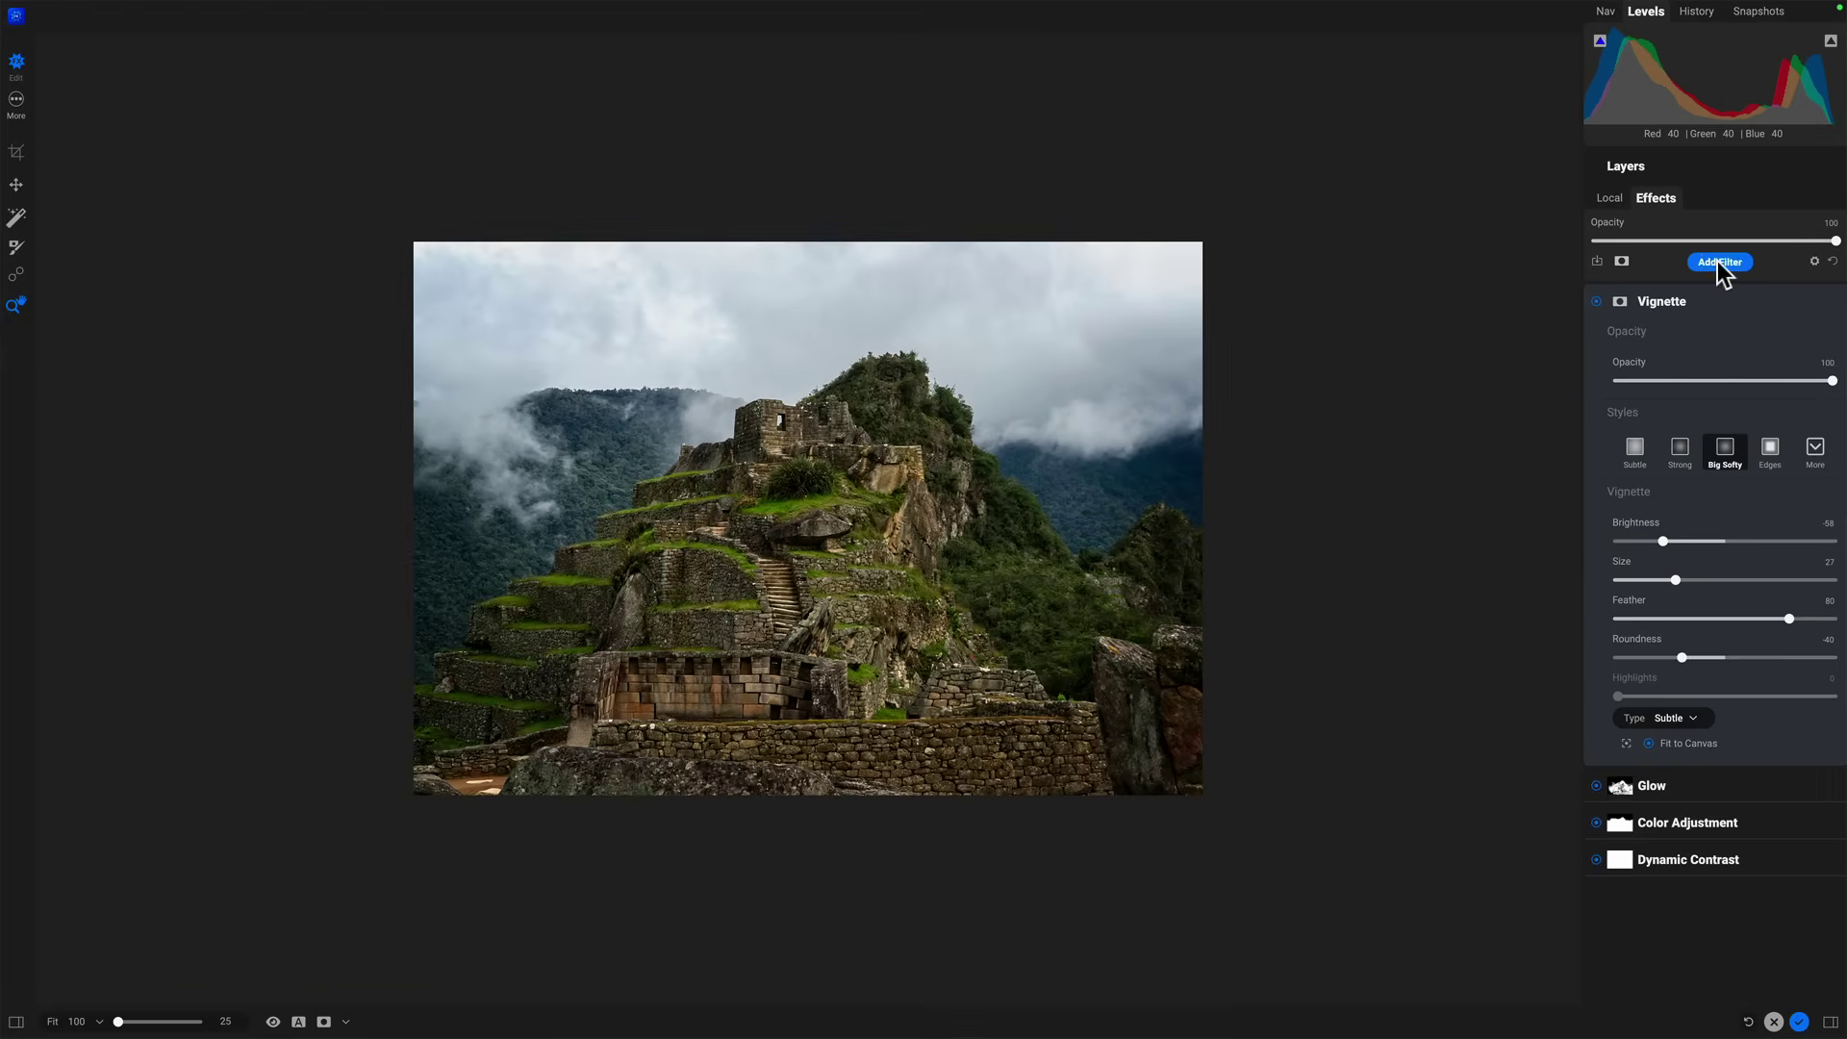
left_click(1718, 262)
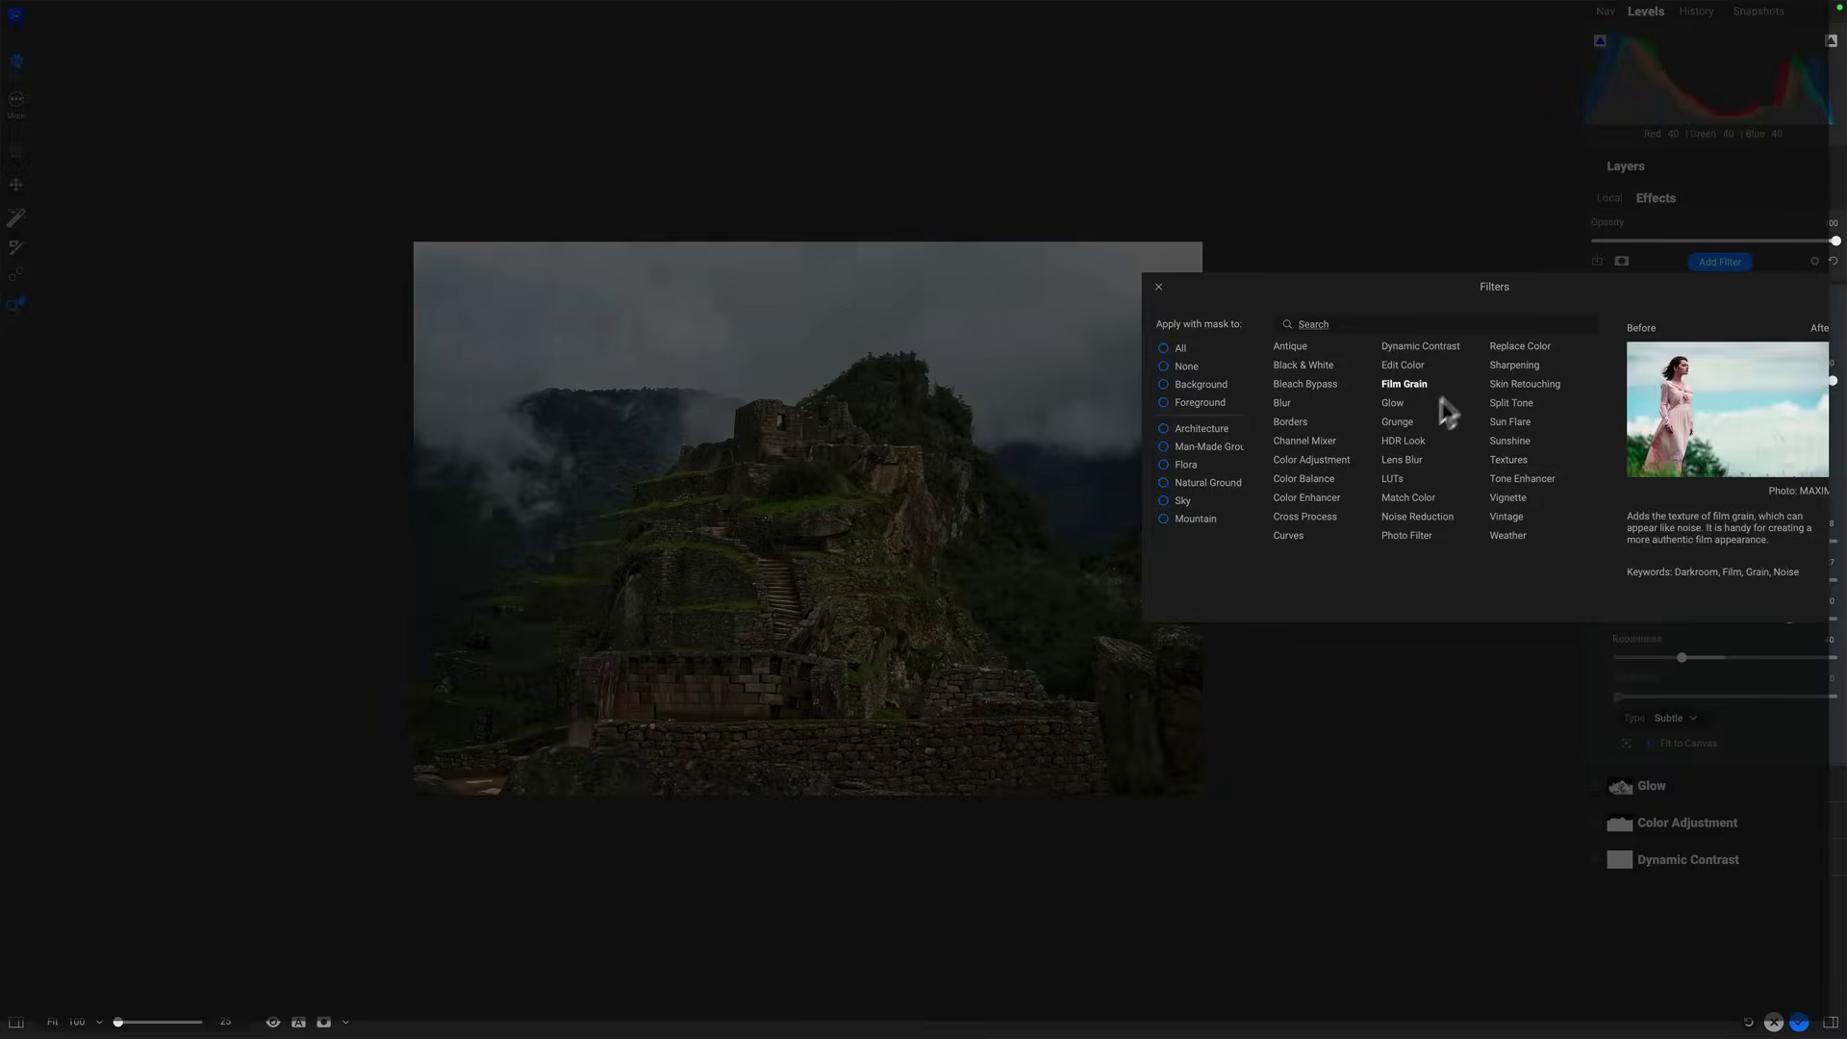
left_click(1512, 440)
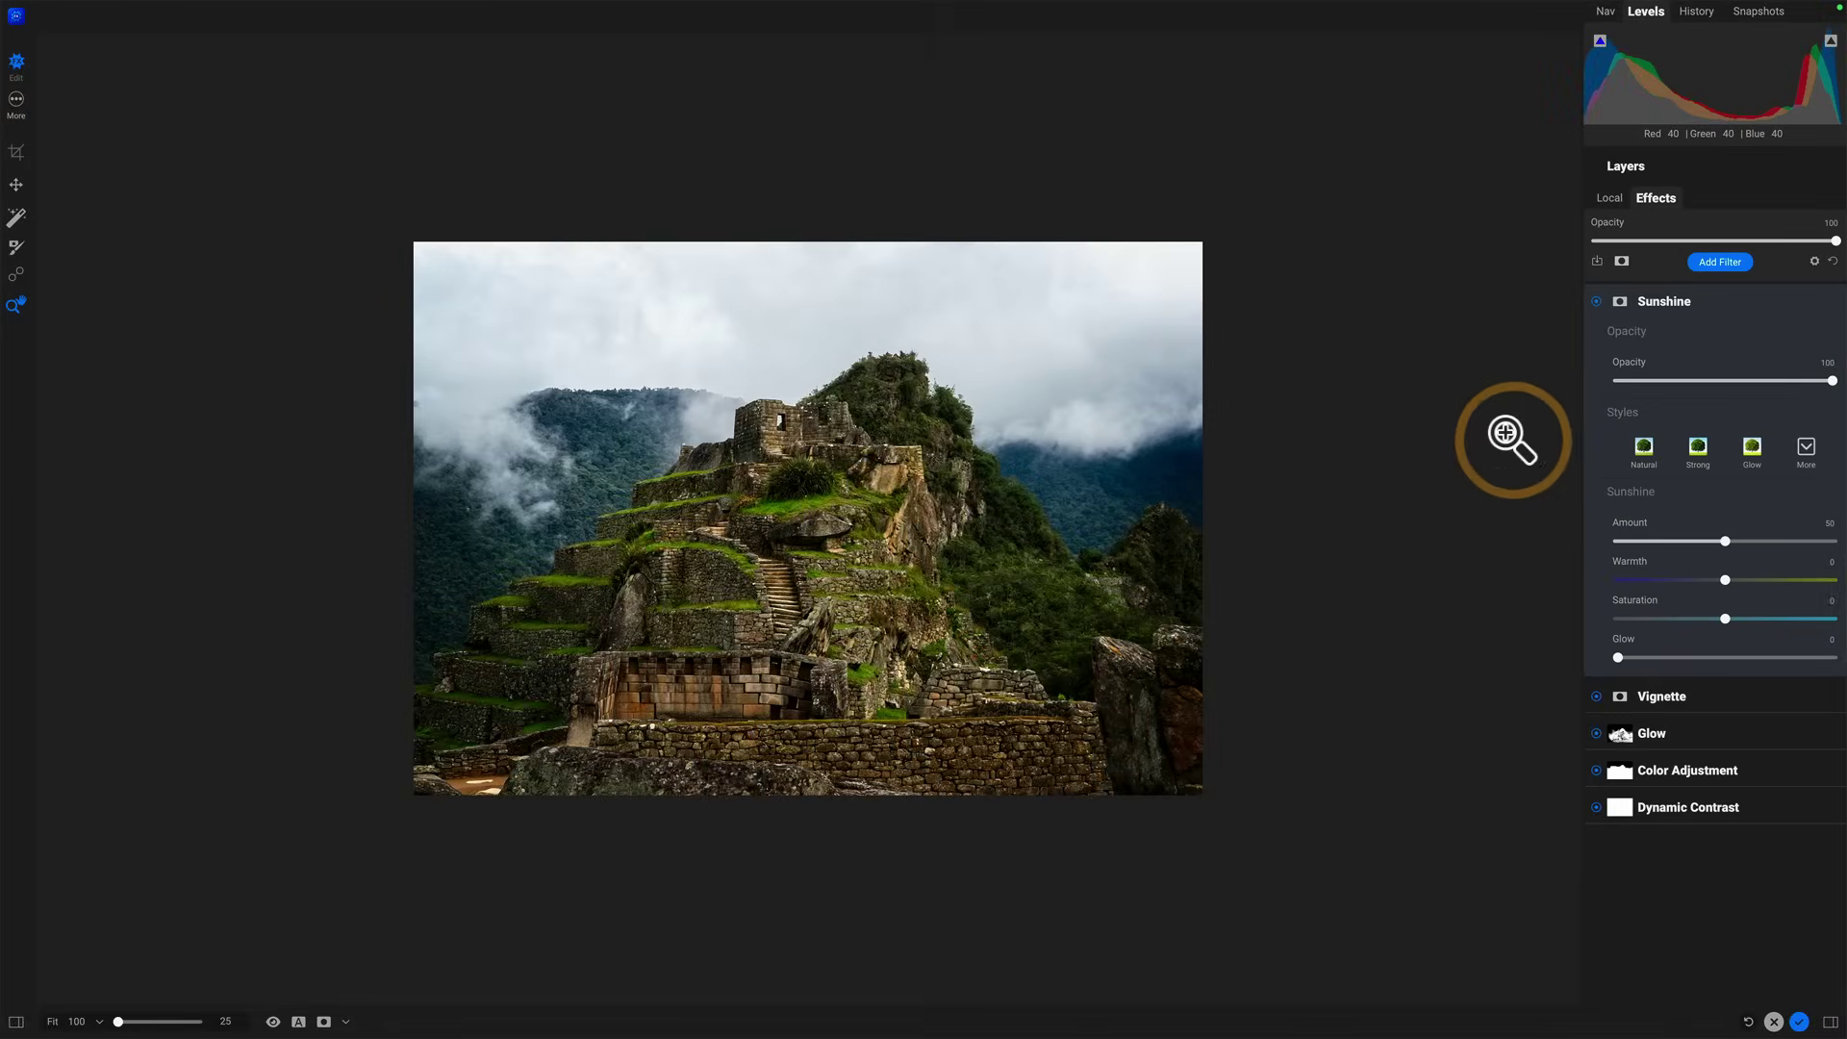
left_click(1596, 302)
left_click(1595, 302)
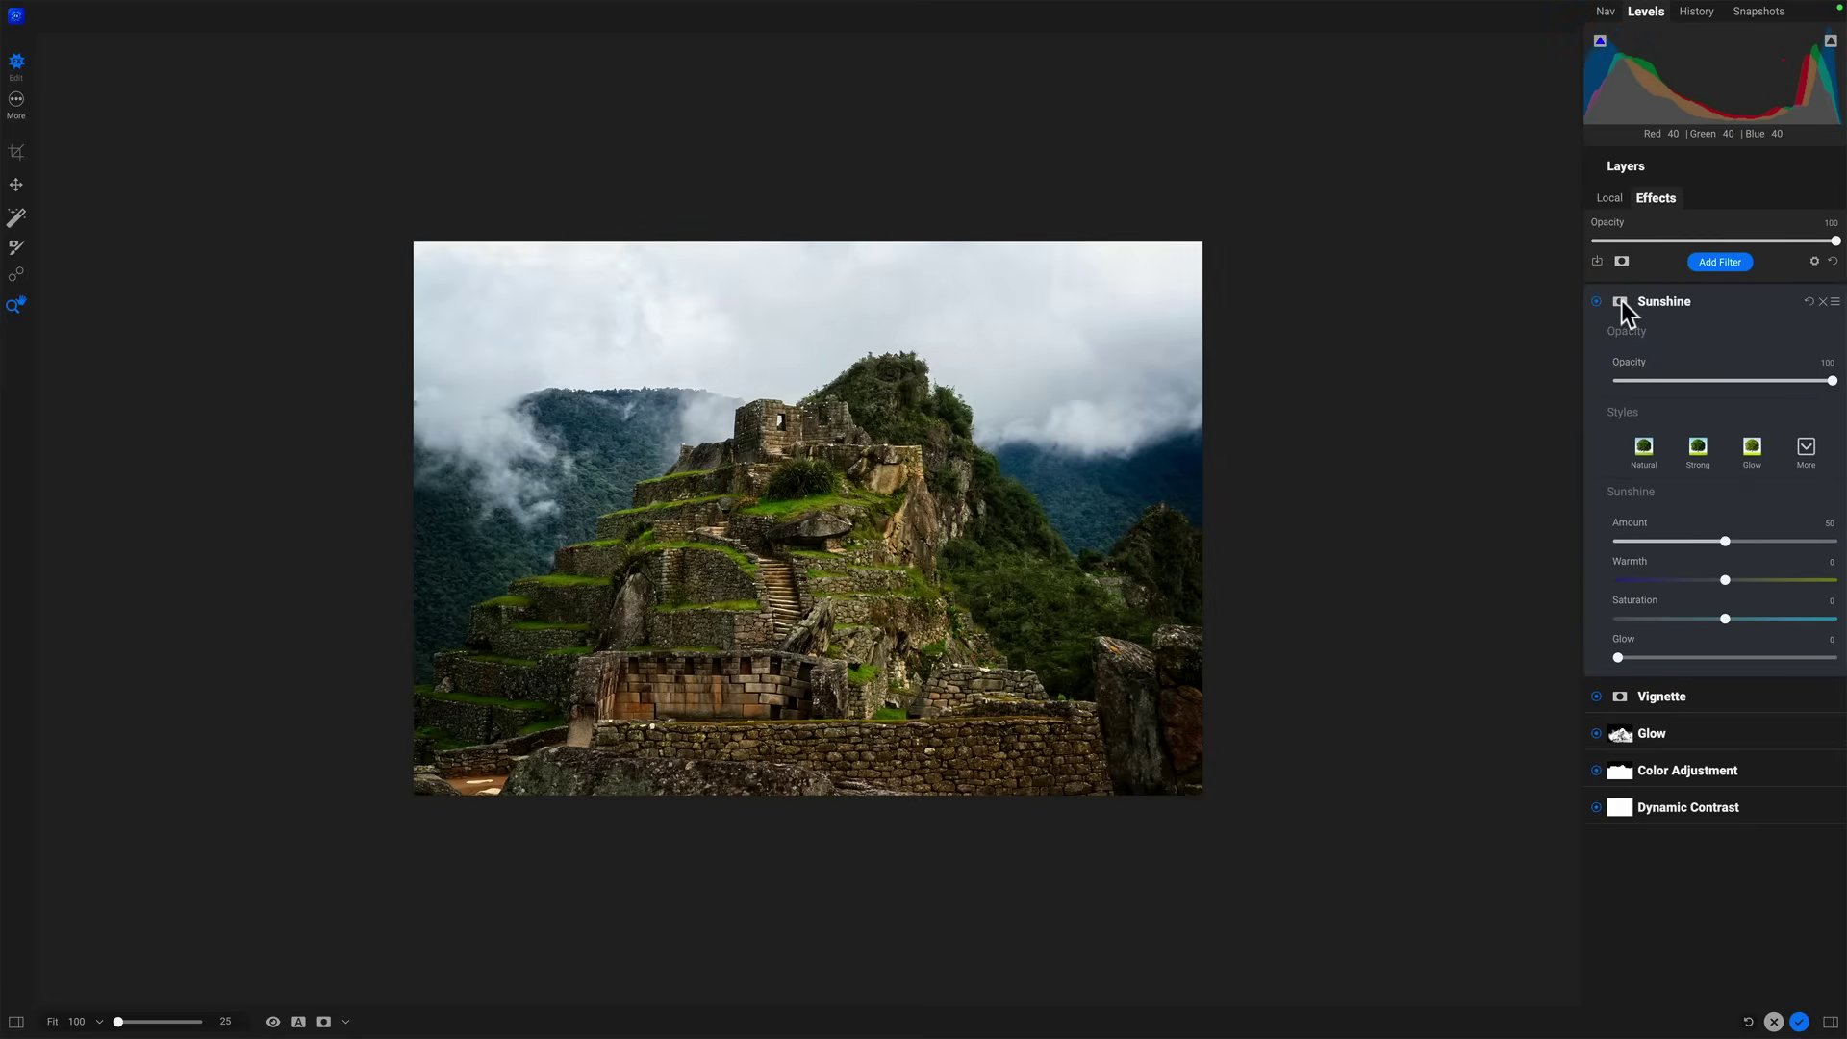
Generate an automatic image mask for the Sunshine layer and feather it to 12.
left_click(1620, 300)
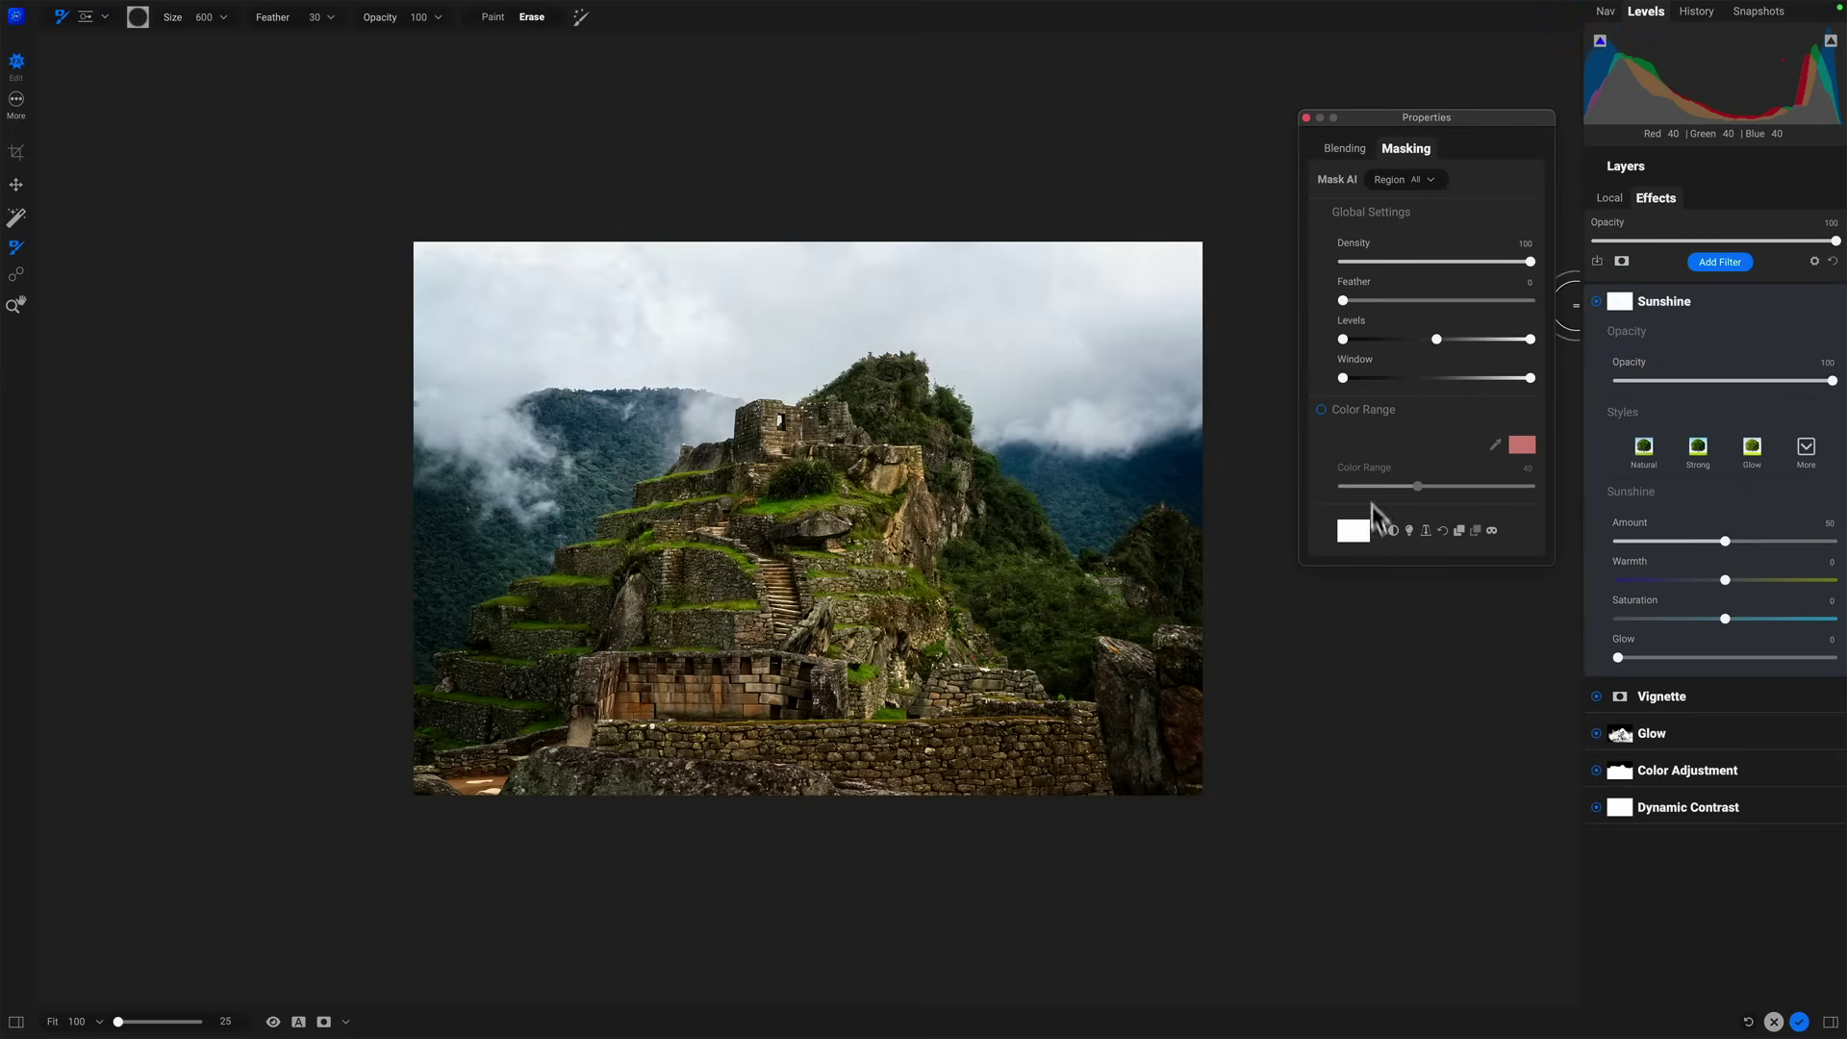
left_click(1409, 530)
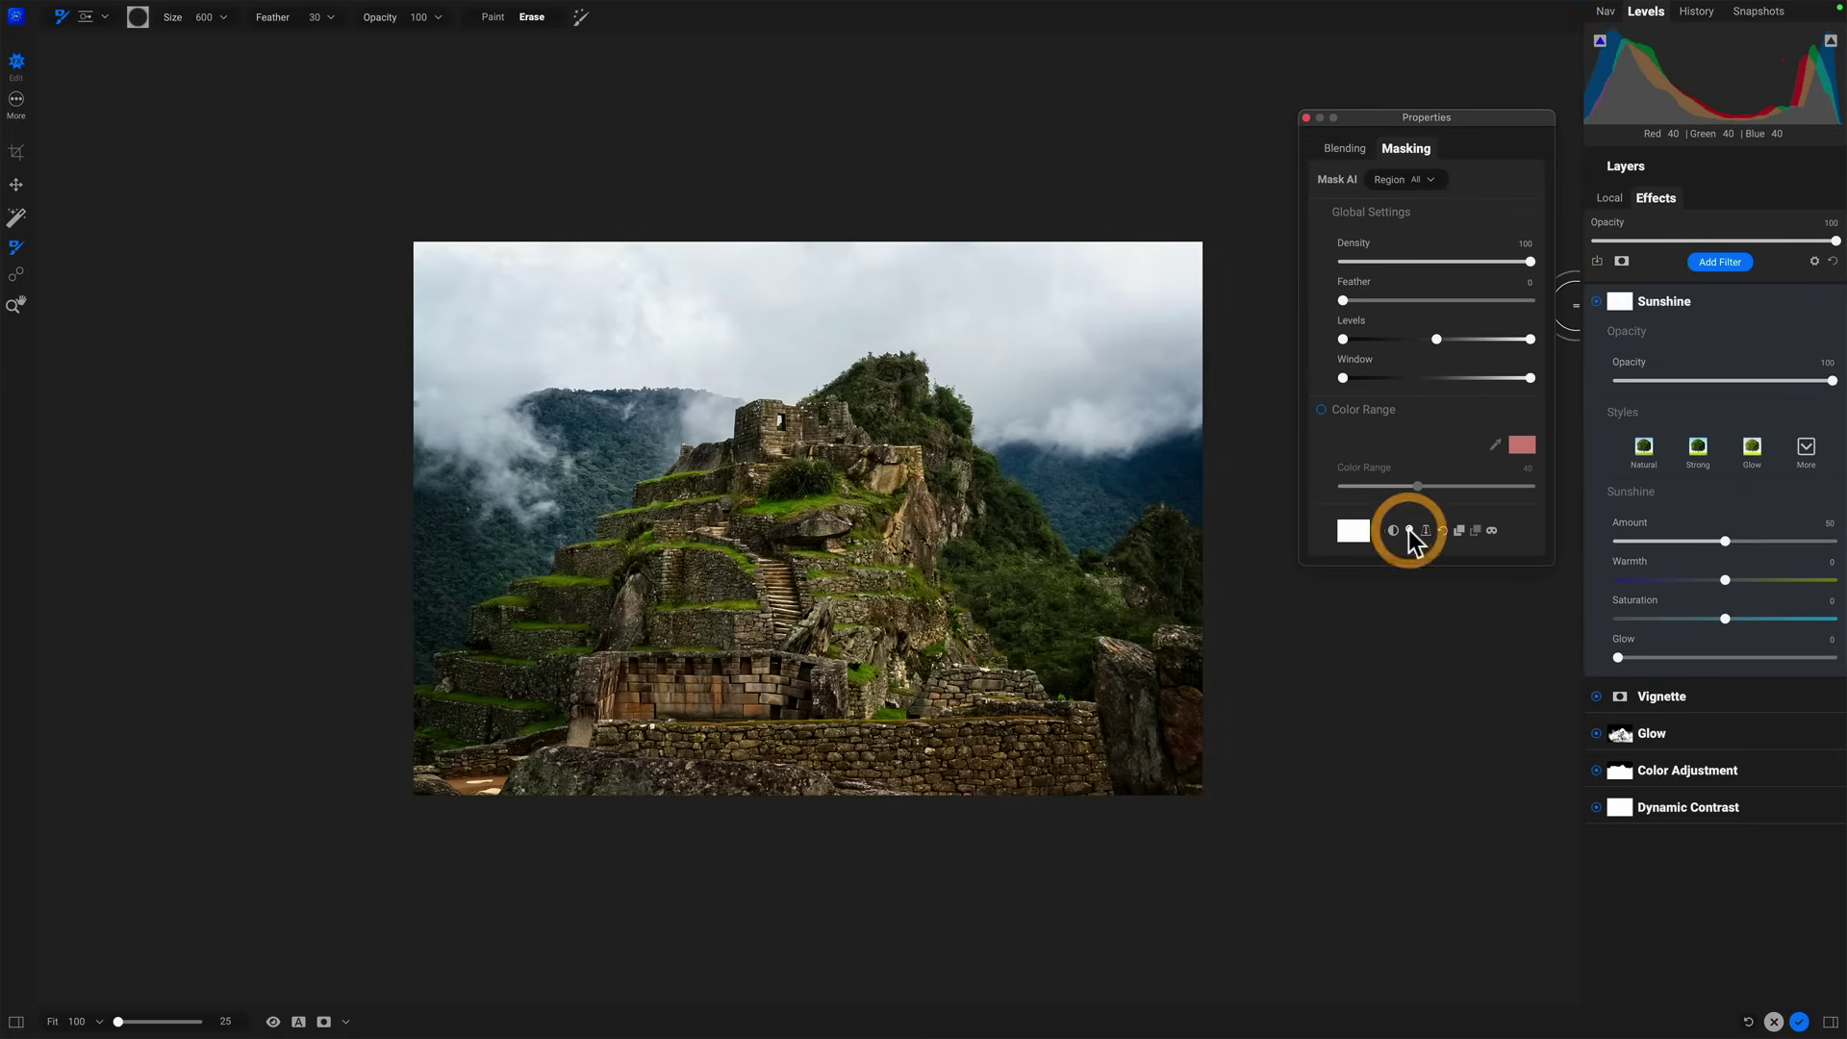
left_click(1491, 529)
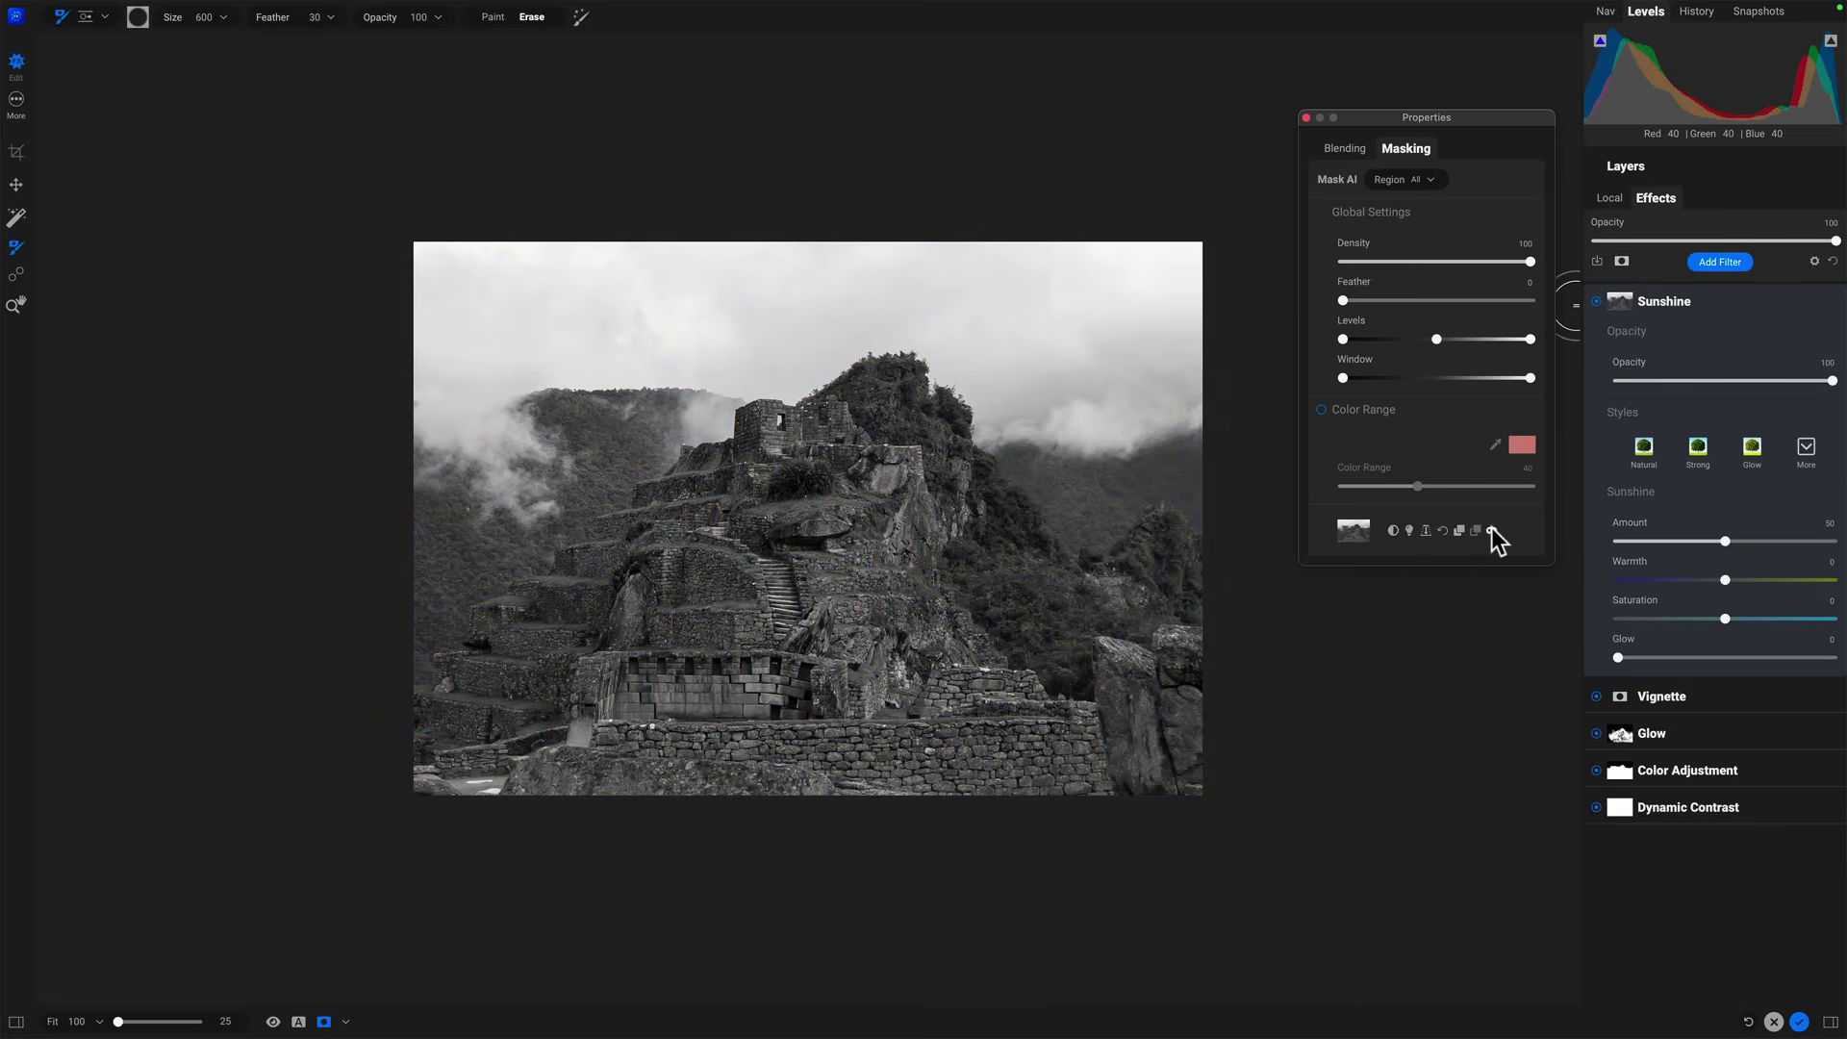
left_click(1491, 529)
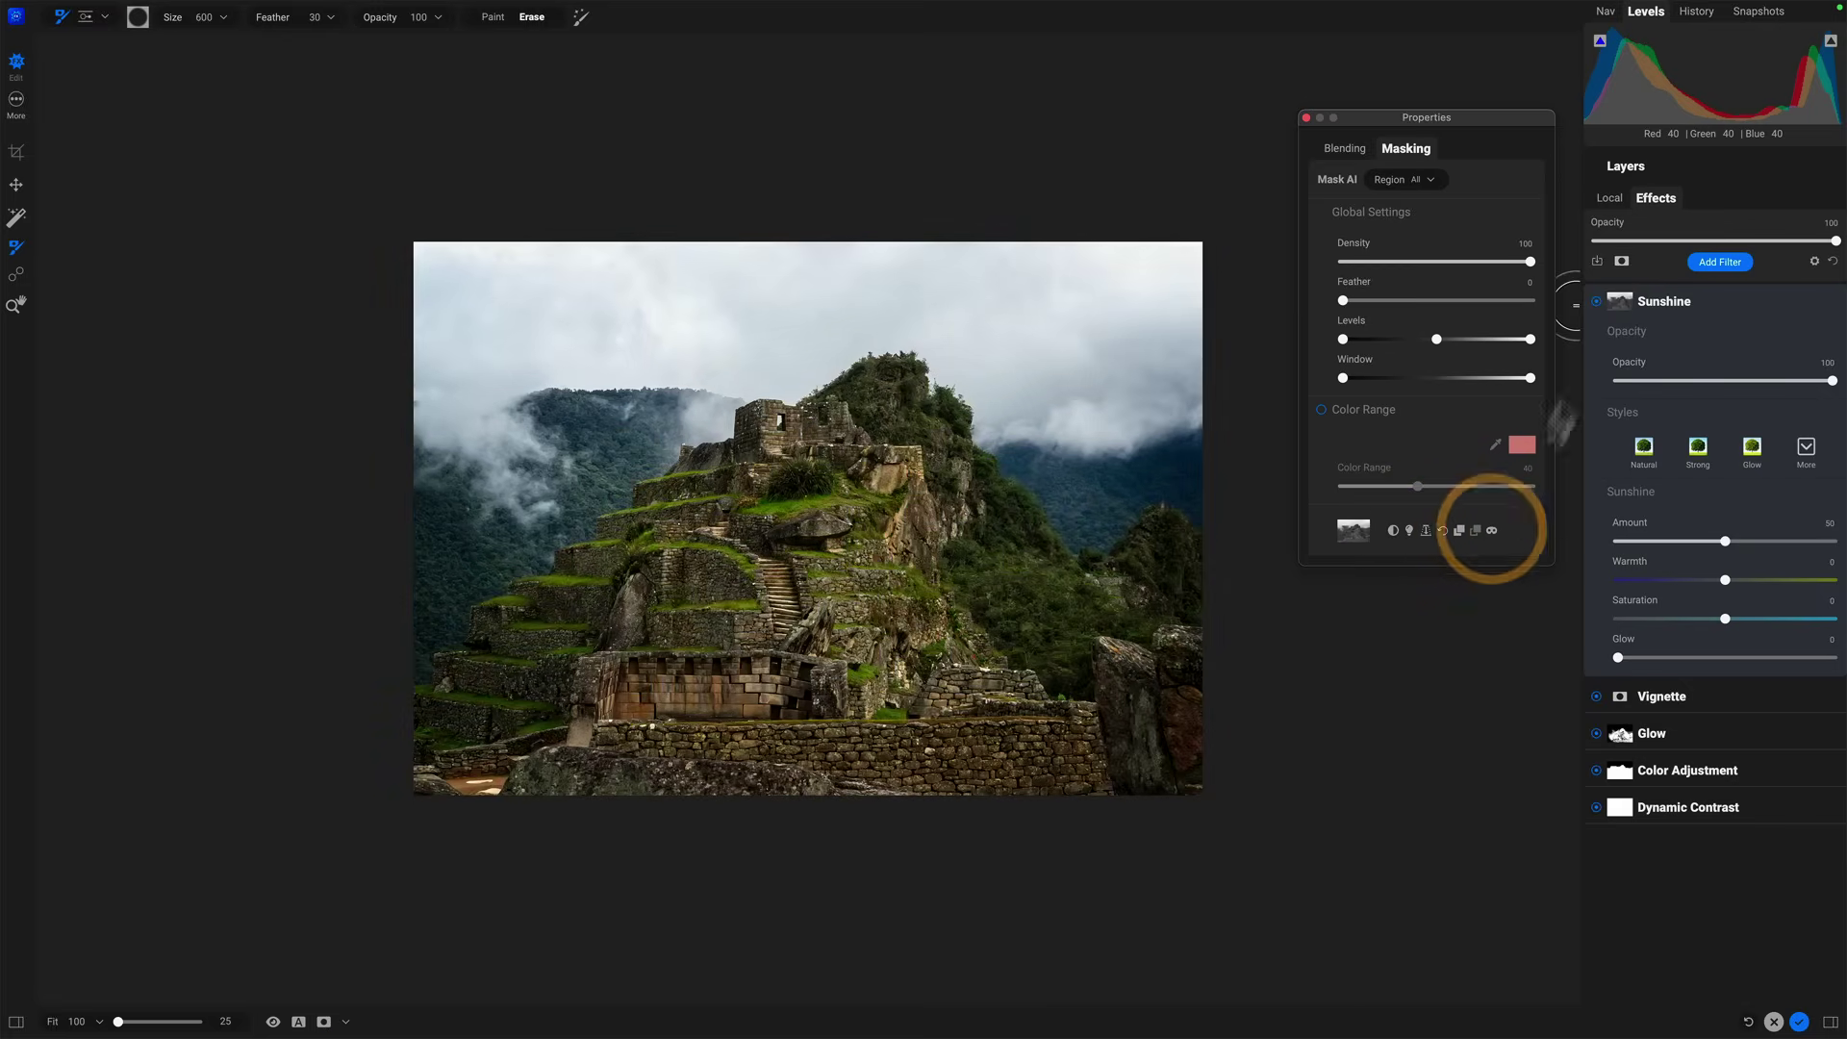
left_click(1595, 301)
left_click(1595, 301)
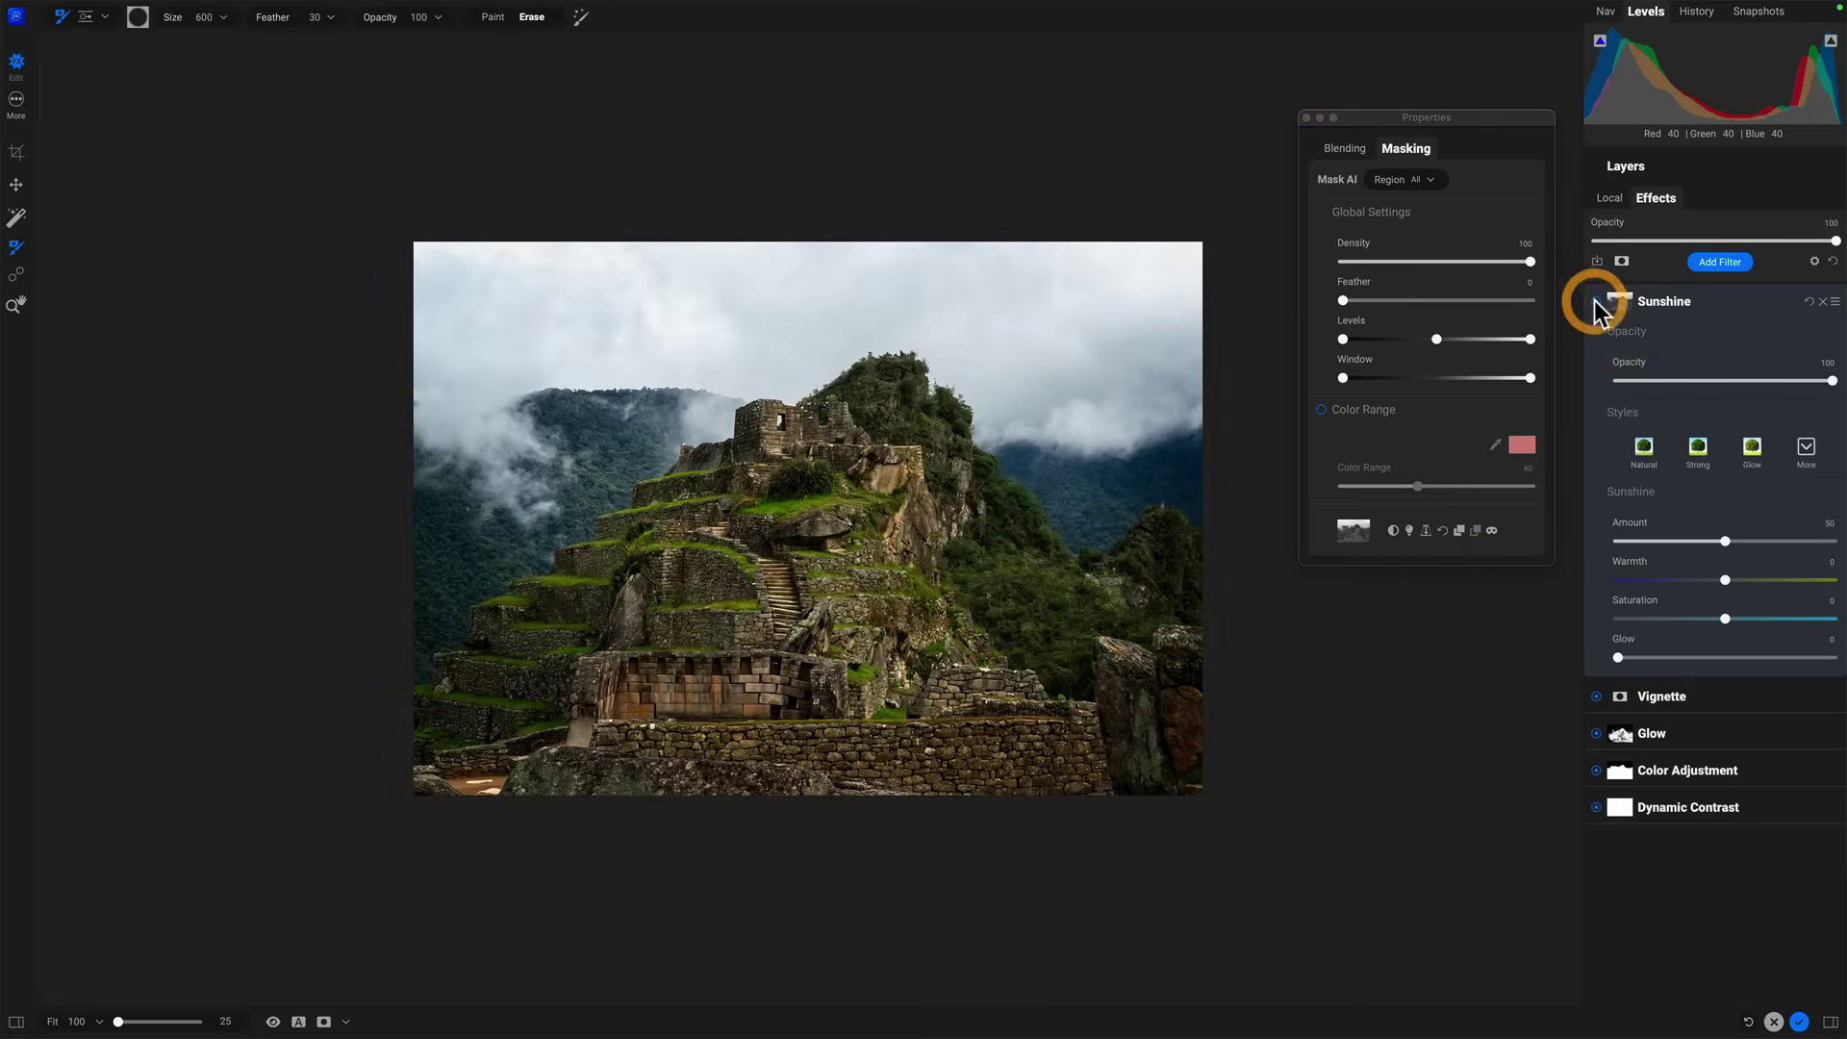
left_click_drag(1344, 301, 1365, 300)
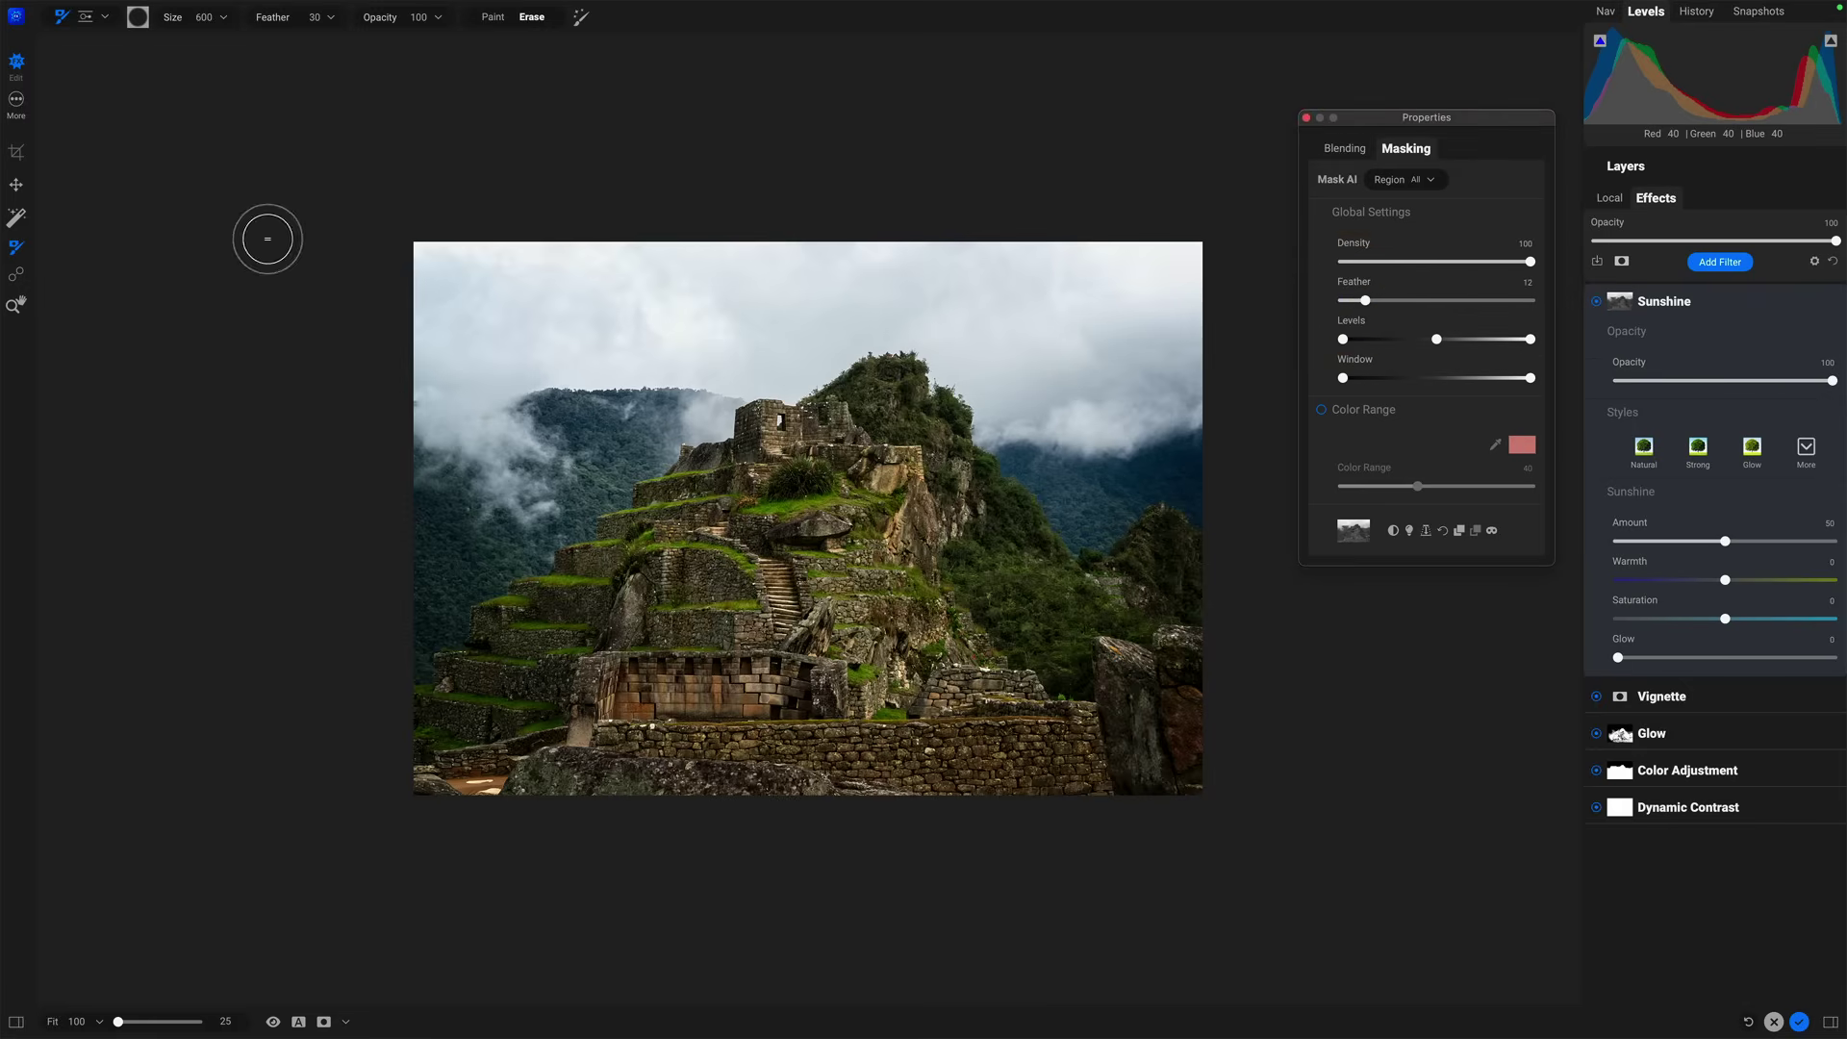
Place a Color Range ellipse, angling and stretching it down-left over the temple with a wide feather.
left_click(85, 17)
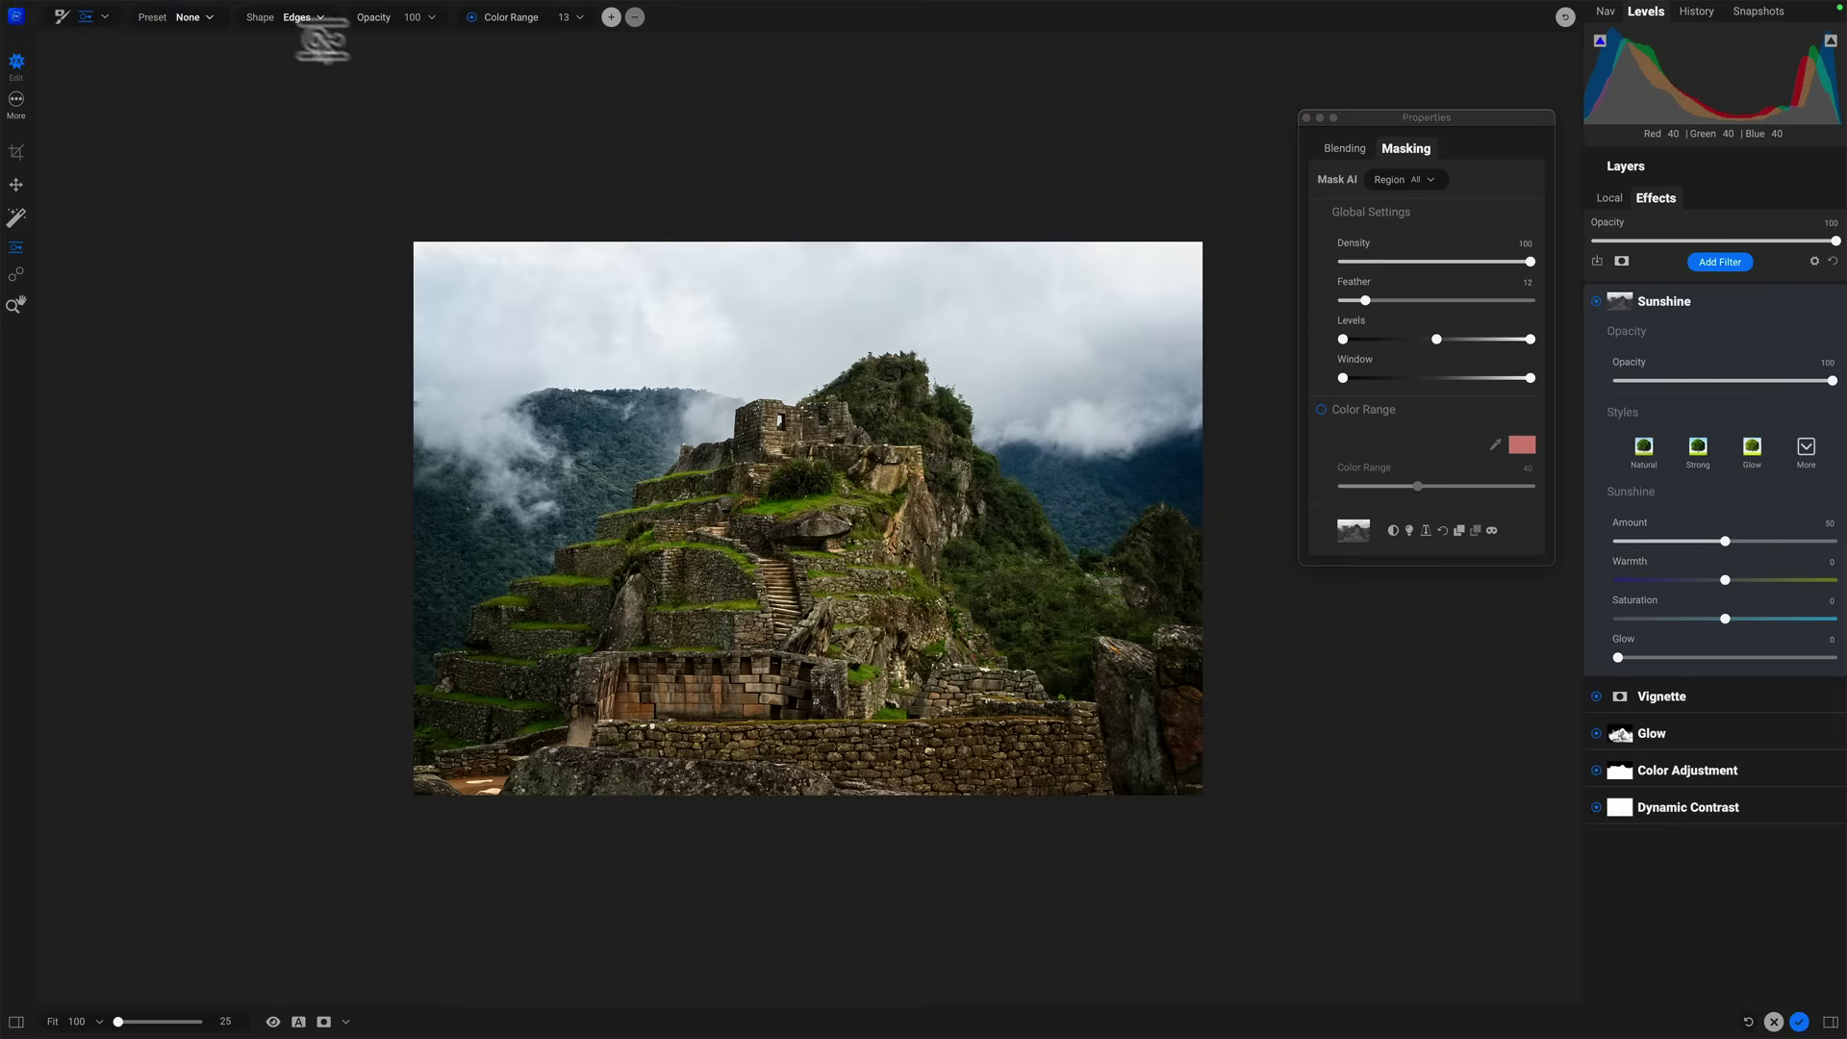
left_click(1249, 213)
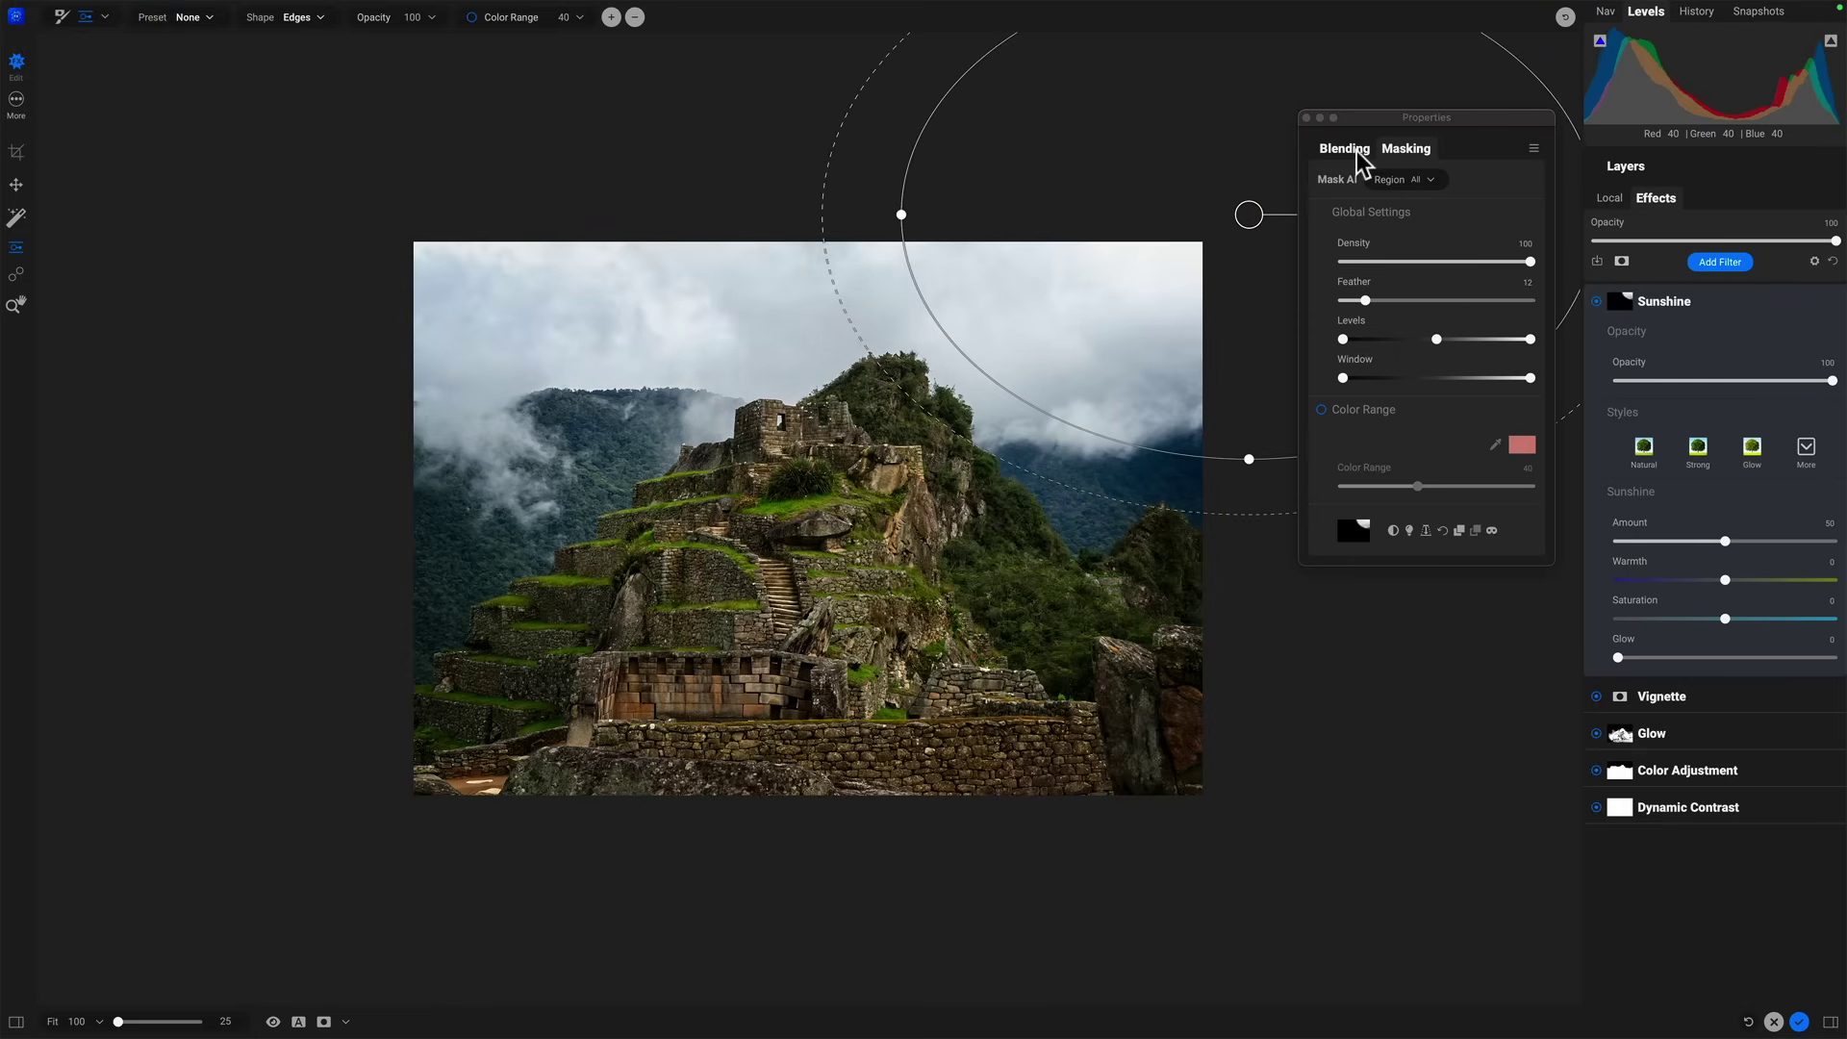
left_click_drag(1375, 113, 1351, 550)
left_click_drag(1311, 214, 1310, 203)
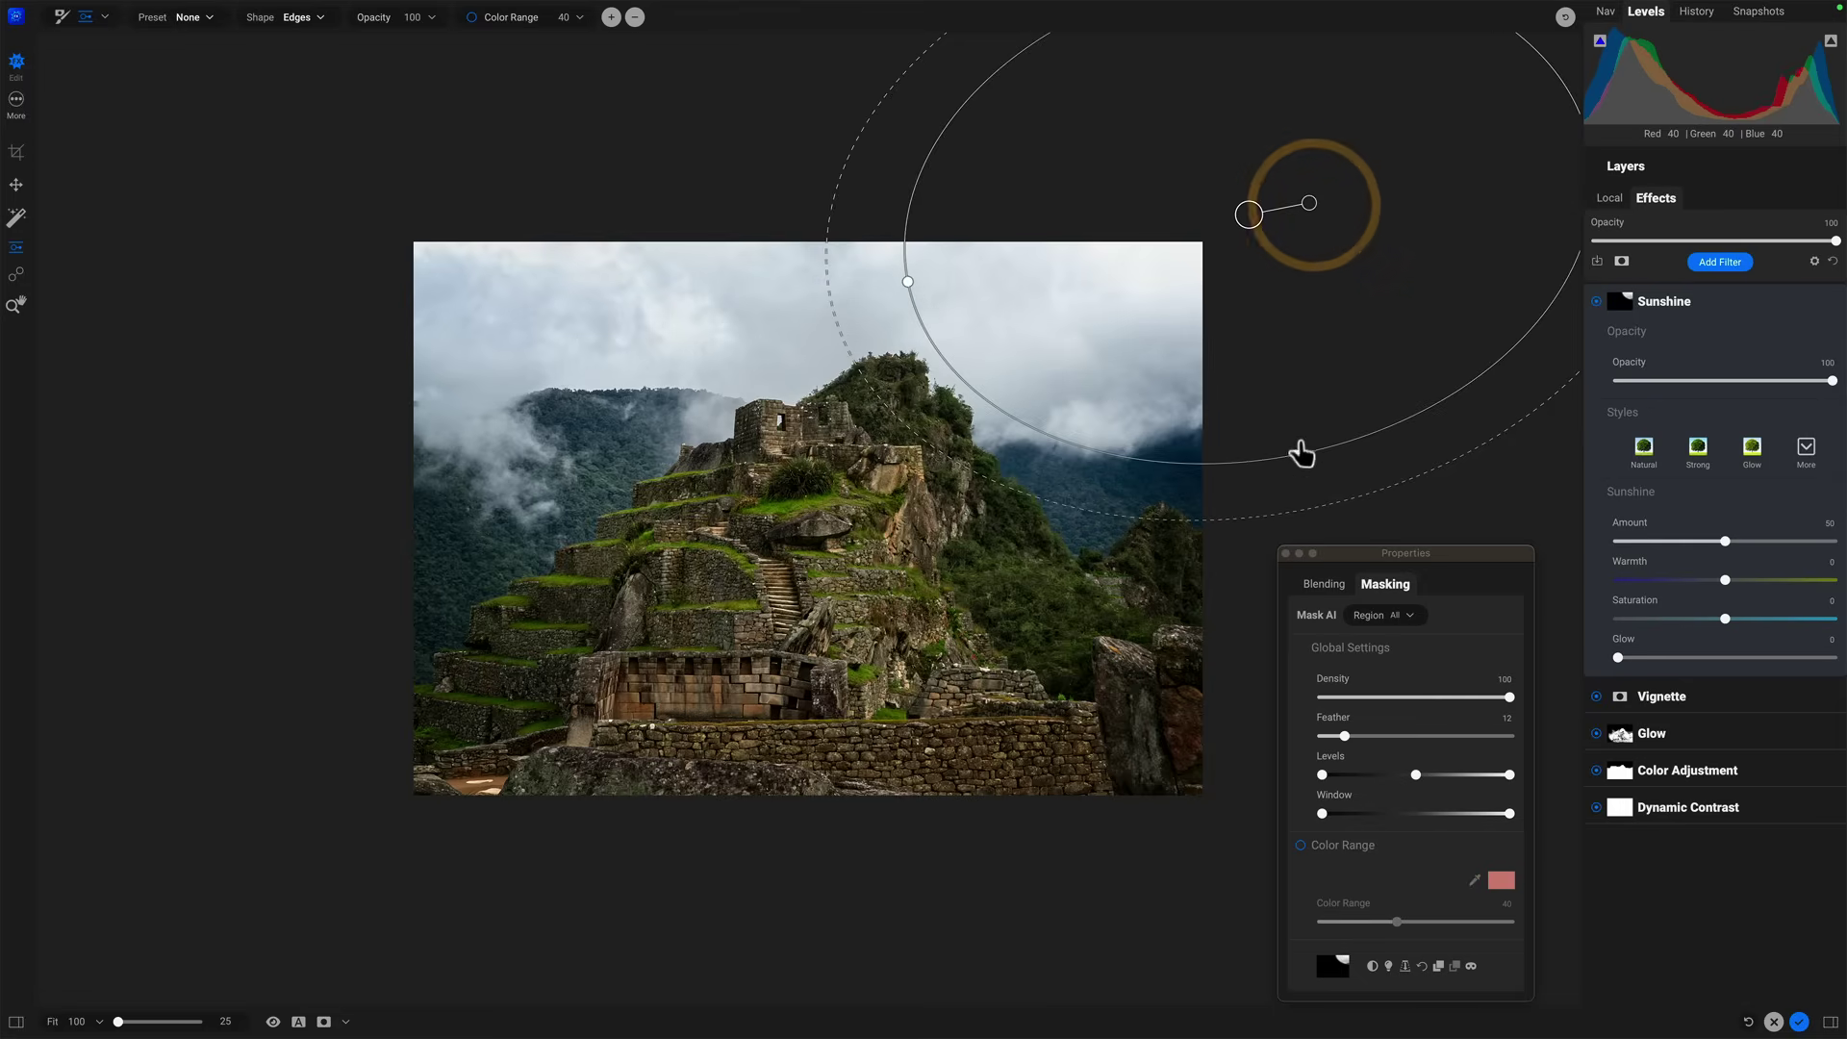
left_click_drag(1300, 458, 1271, 327)
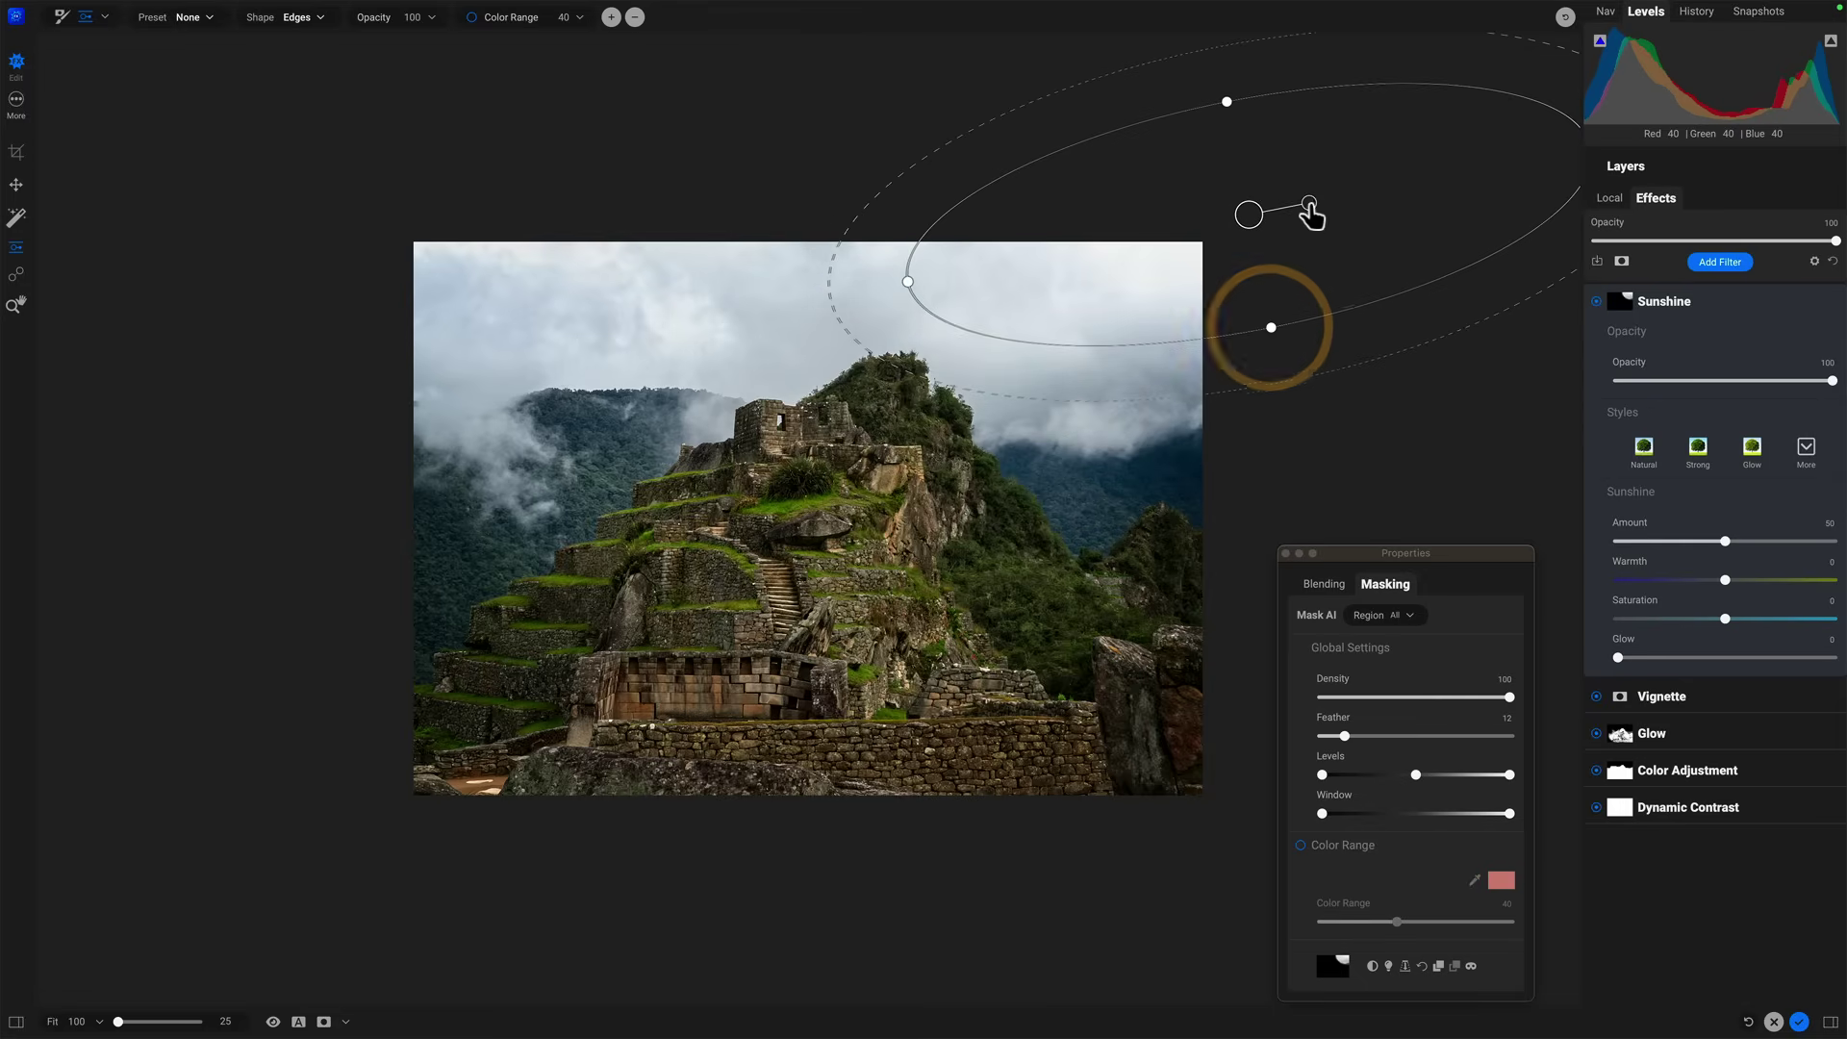
left_click_drag(1310, 213, 1303, 198)
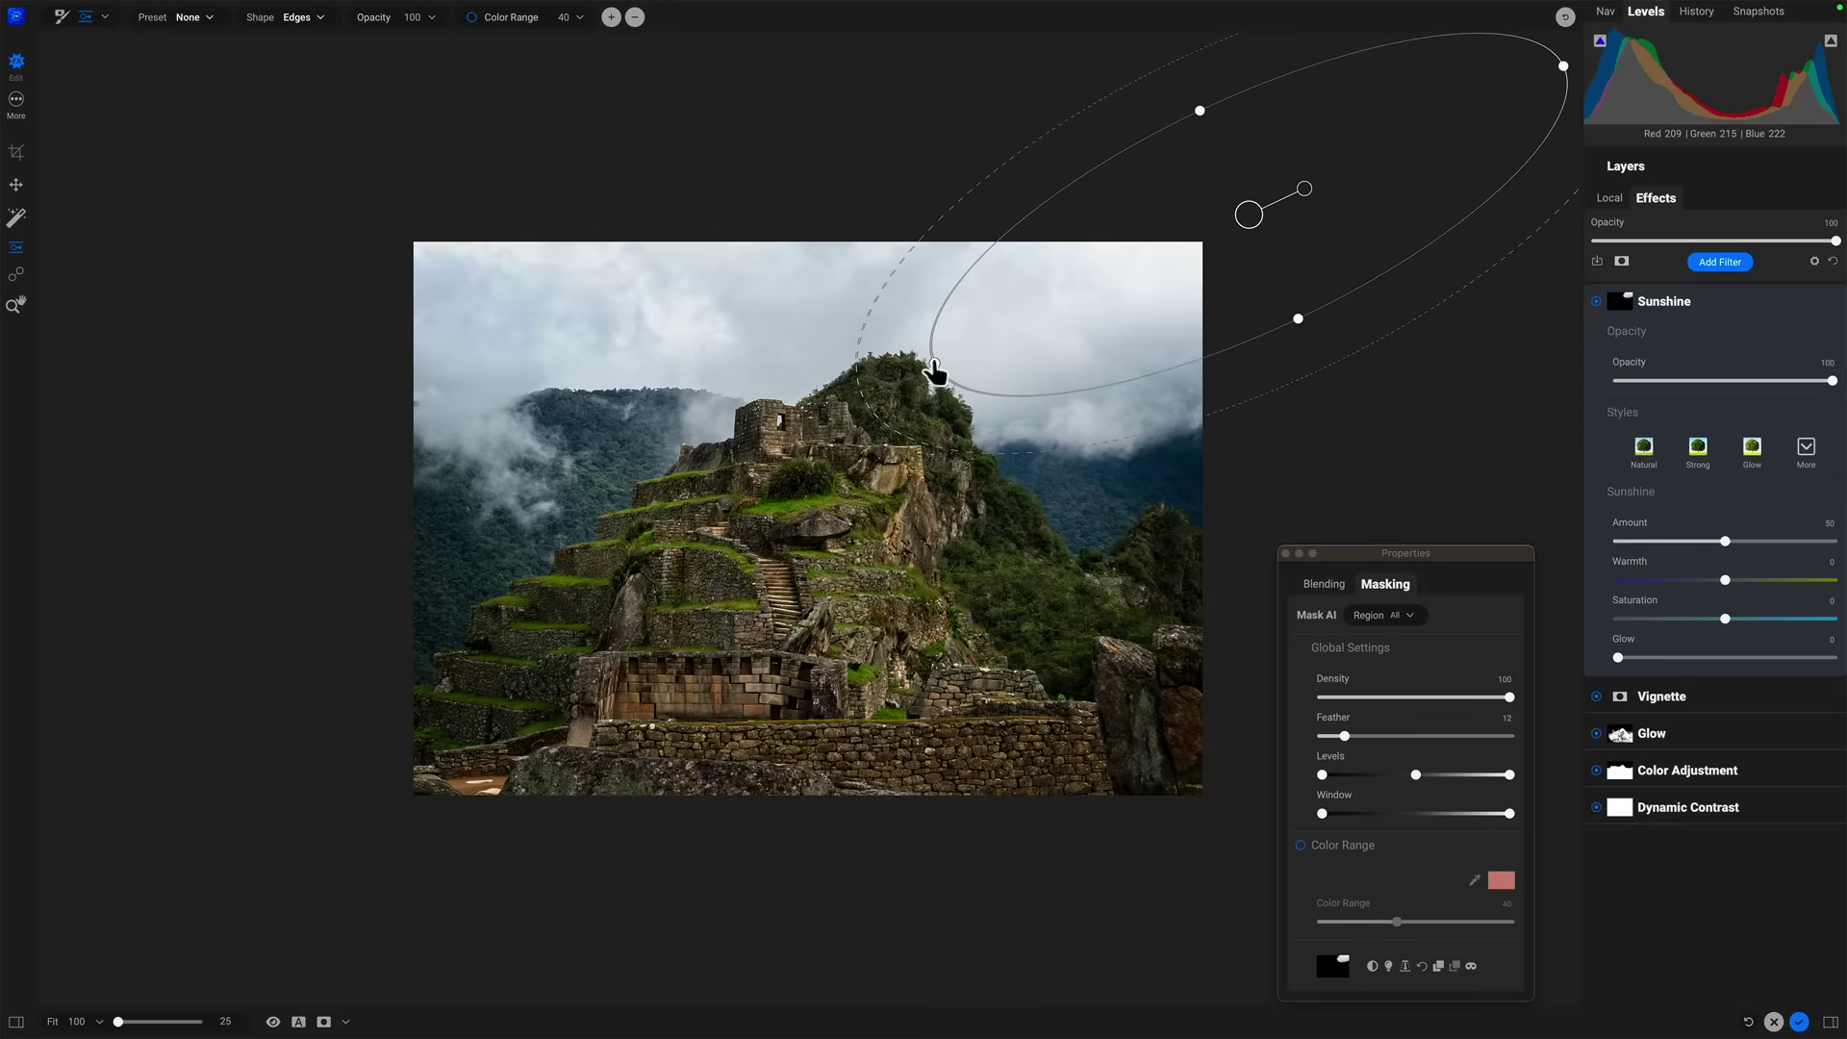
left_click_drag(934, 372, 783, 434)
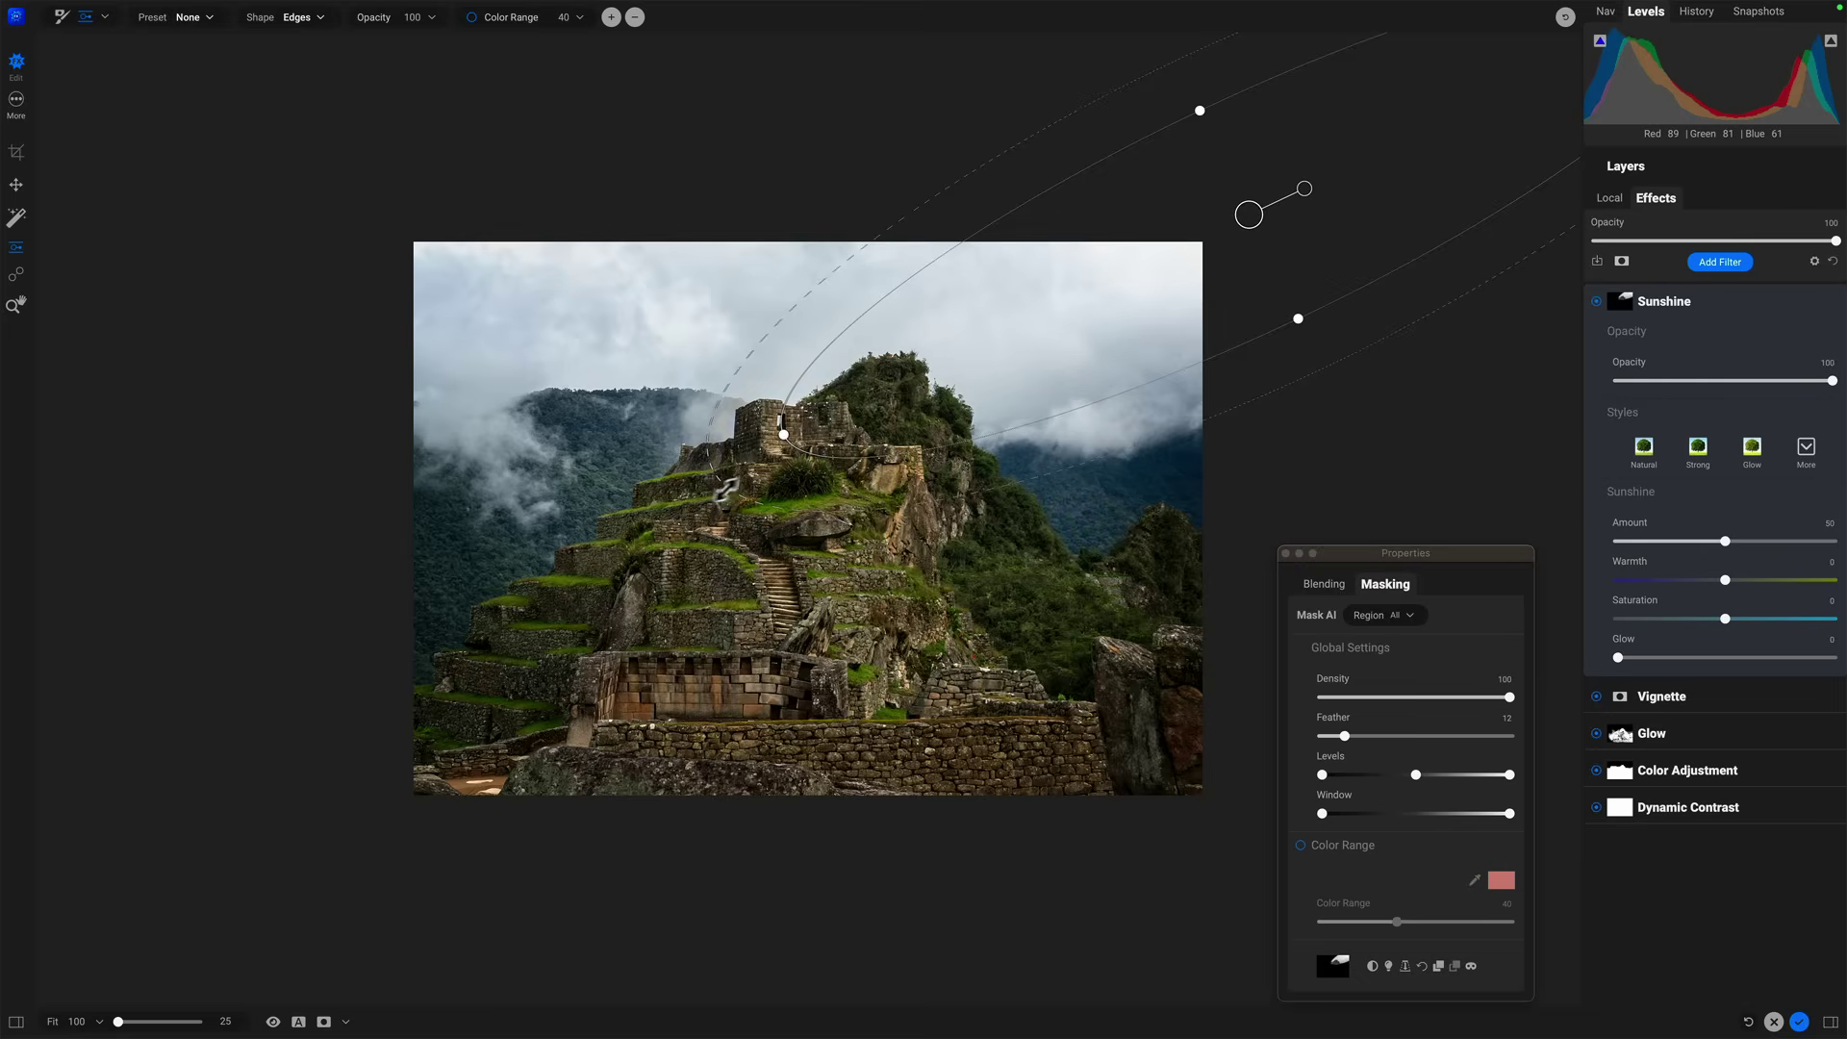
left_click_drag(716, 495, 567, 606)
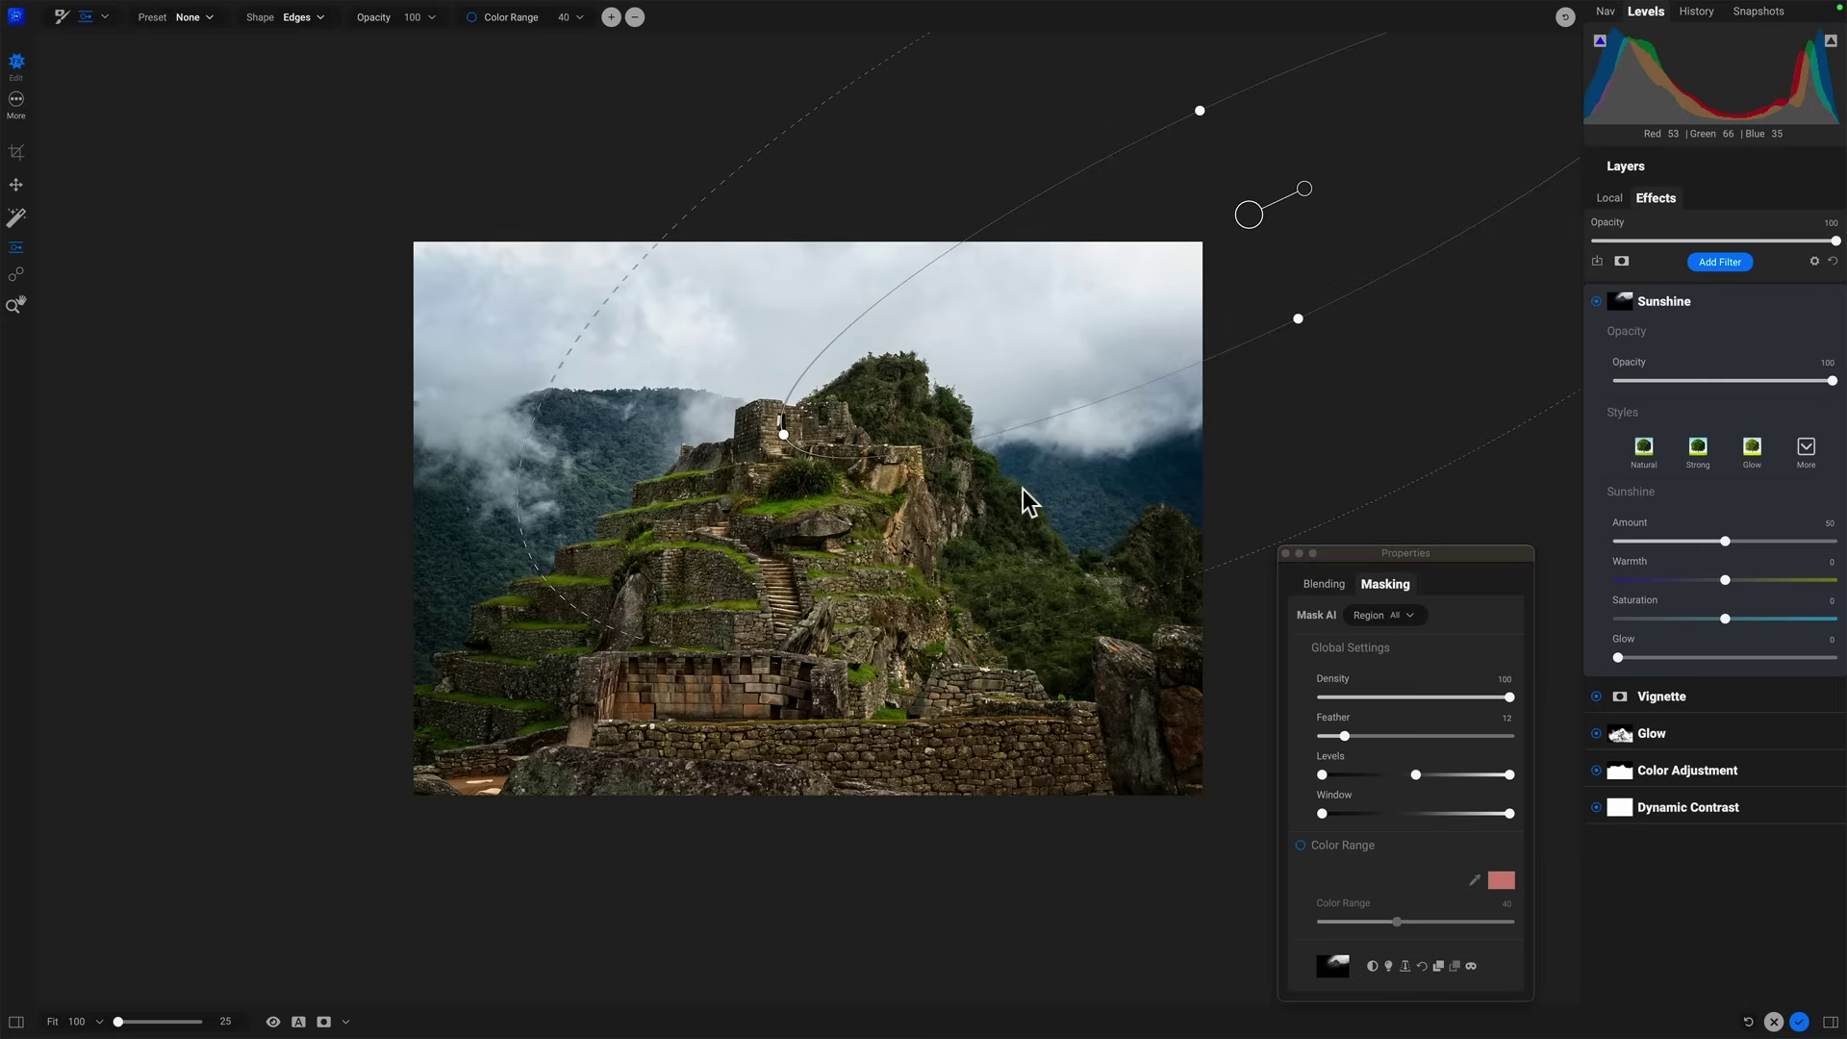
Refine the ellipse's feathered edge, position and Levels midpoint while viewing the mask.
key("o")
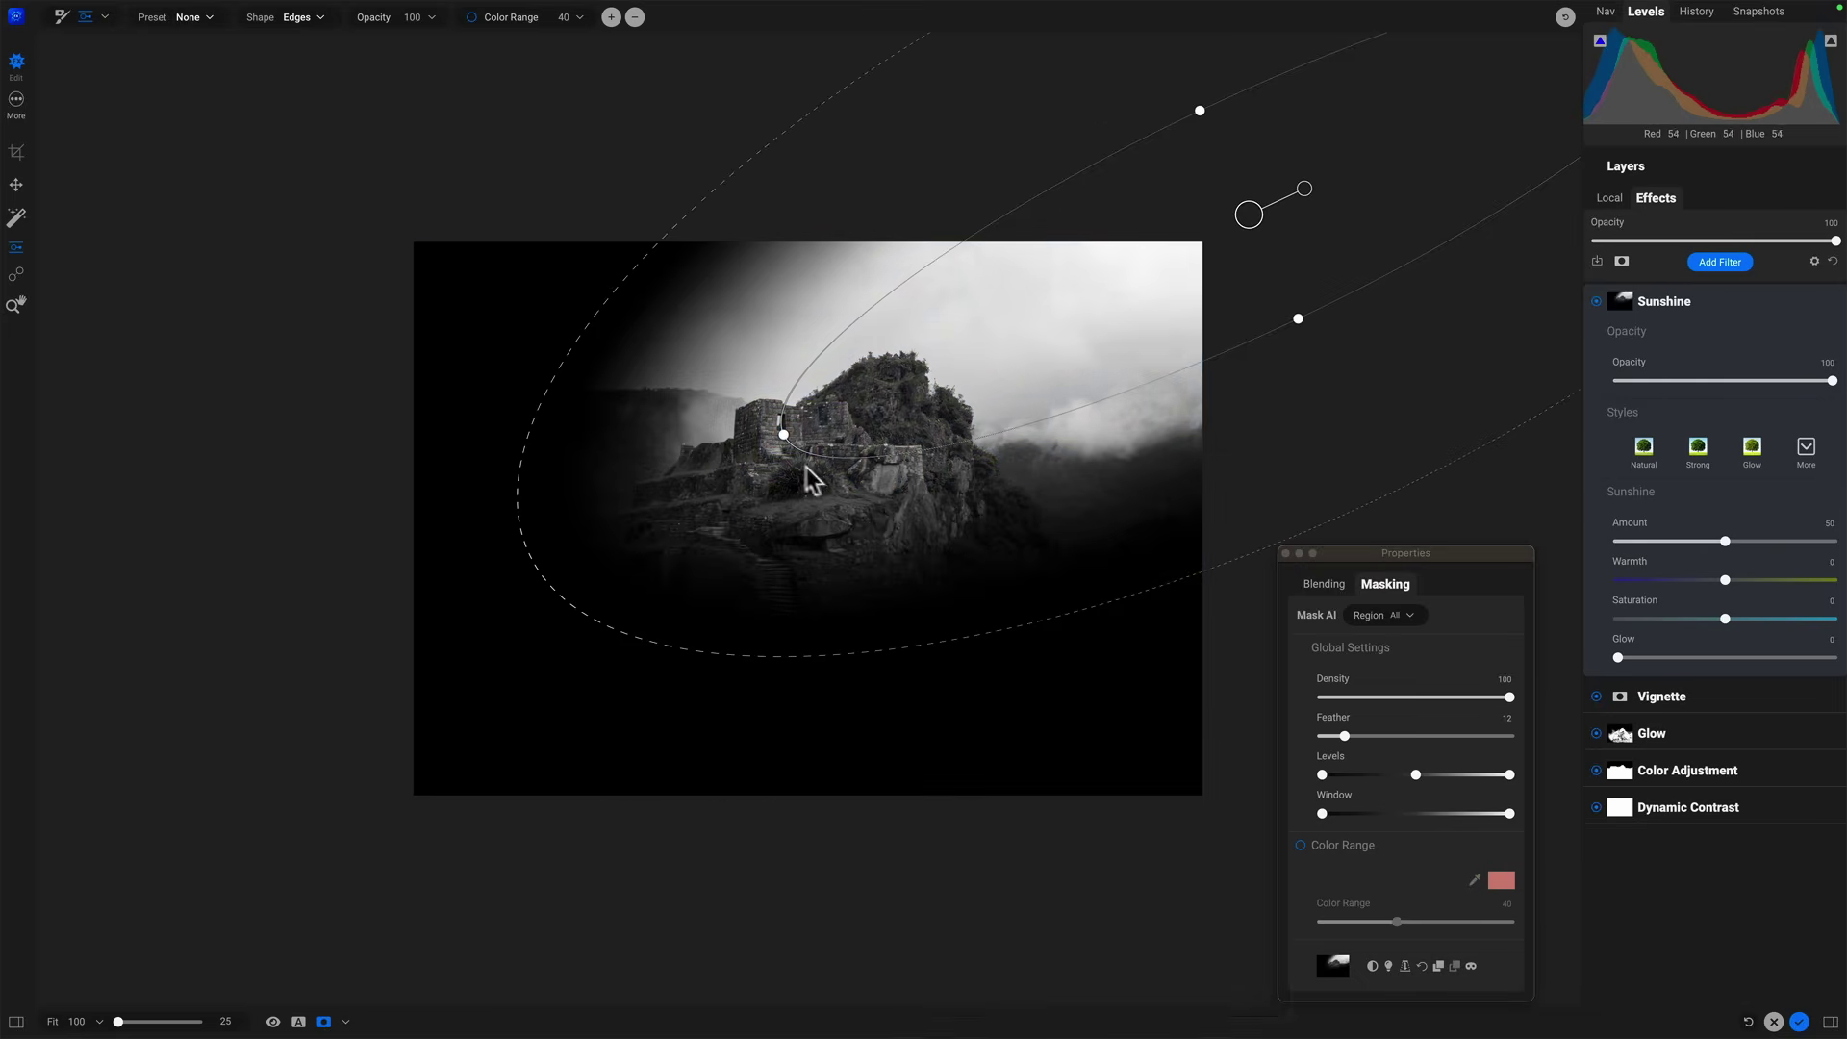
left_click_drag(780, 431, 769, 442)
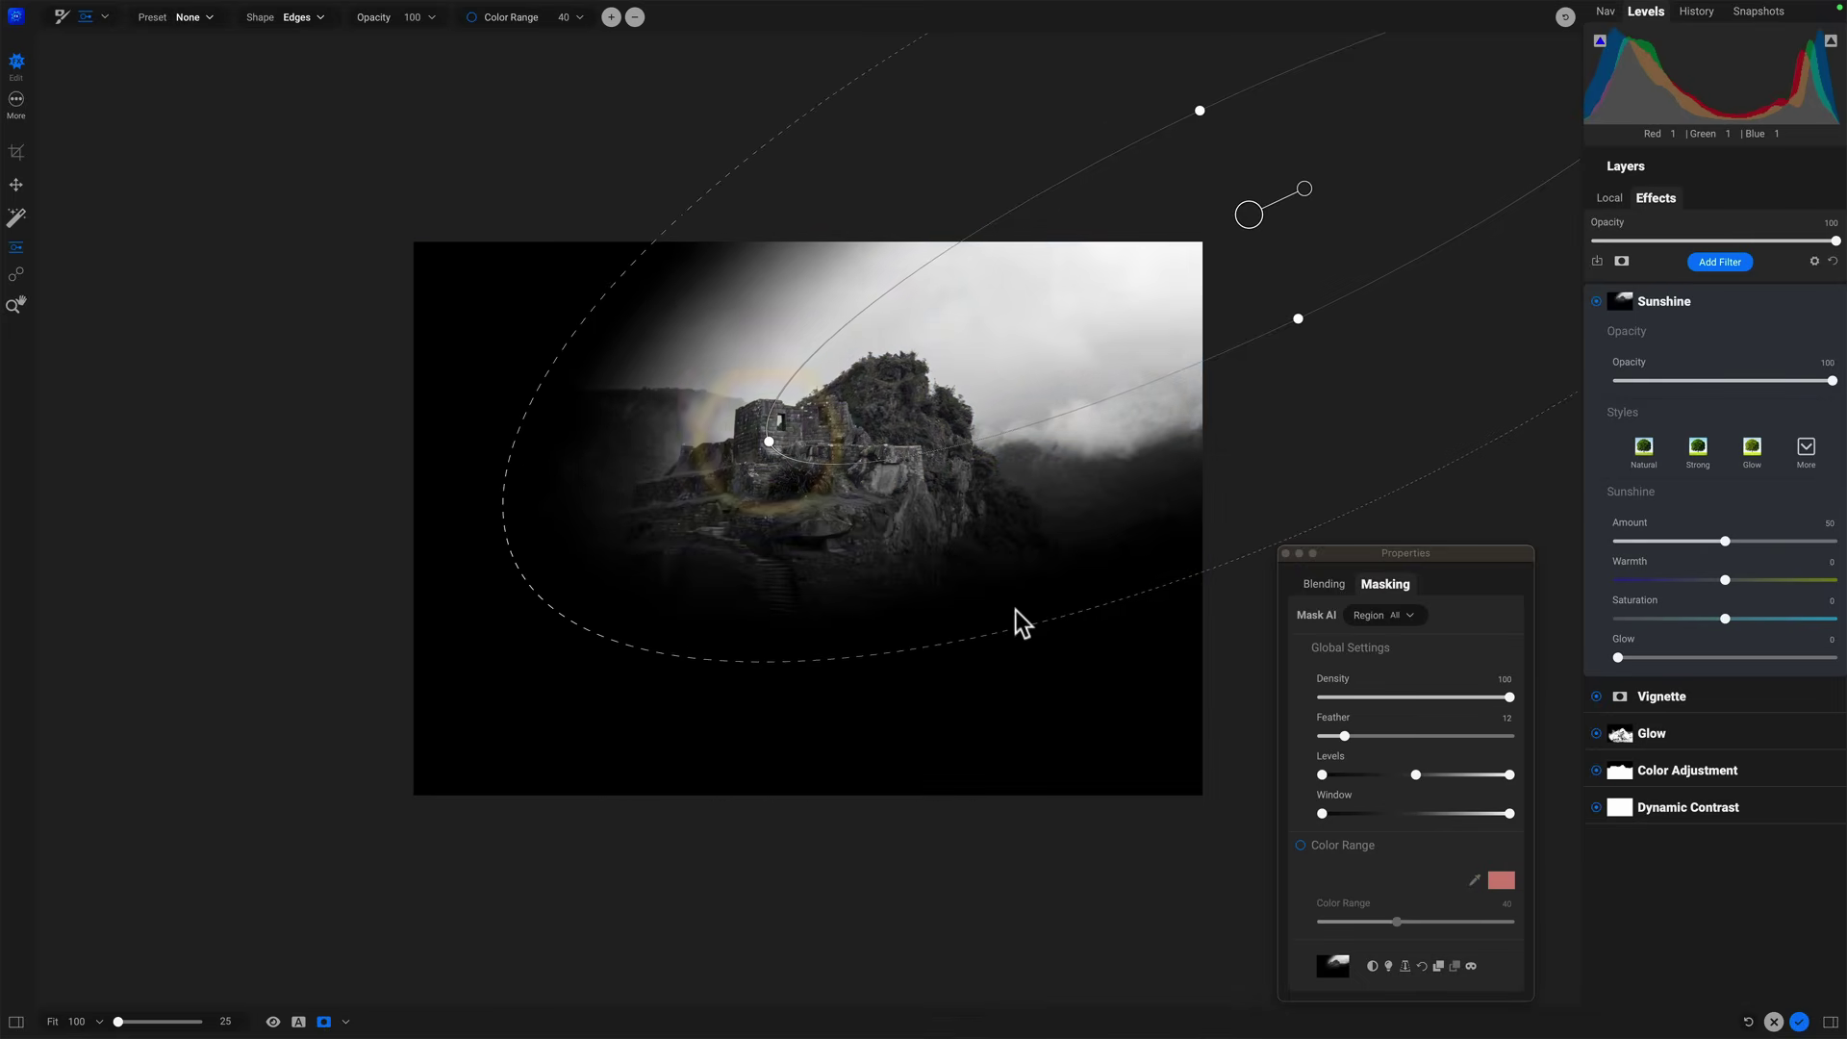
left_click_drag(1020, 635, 1023, 660)
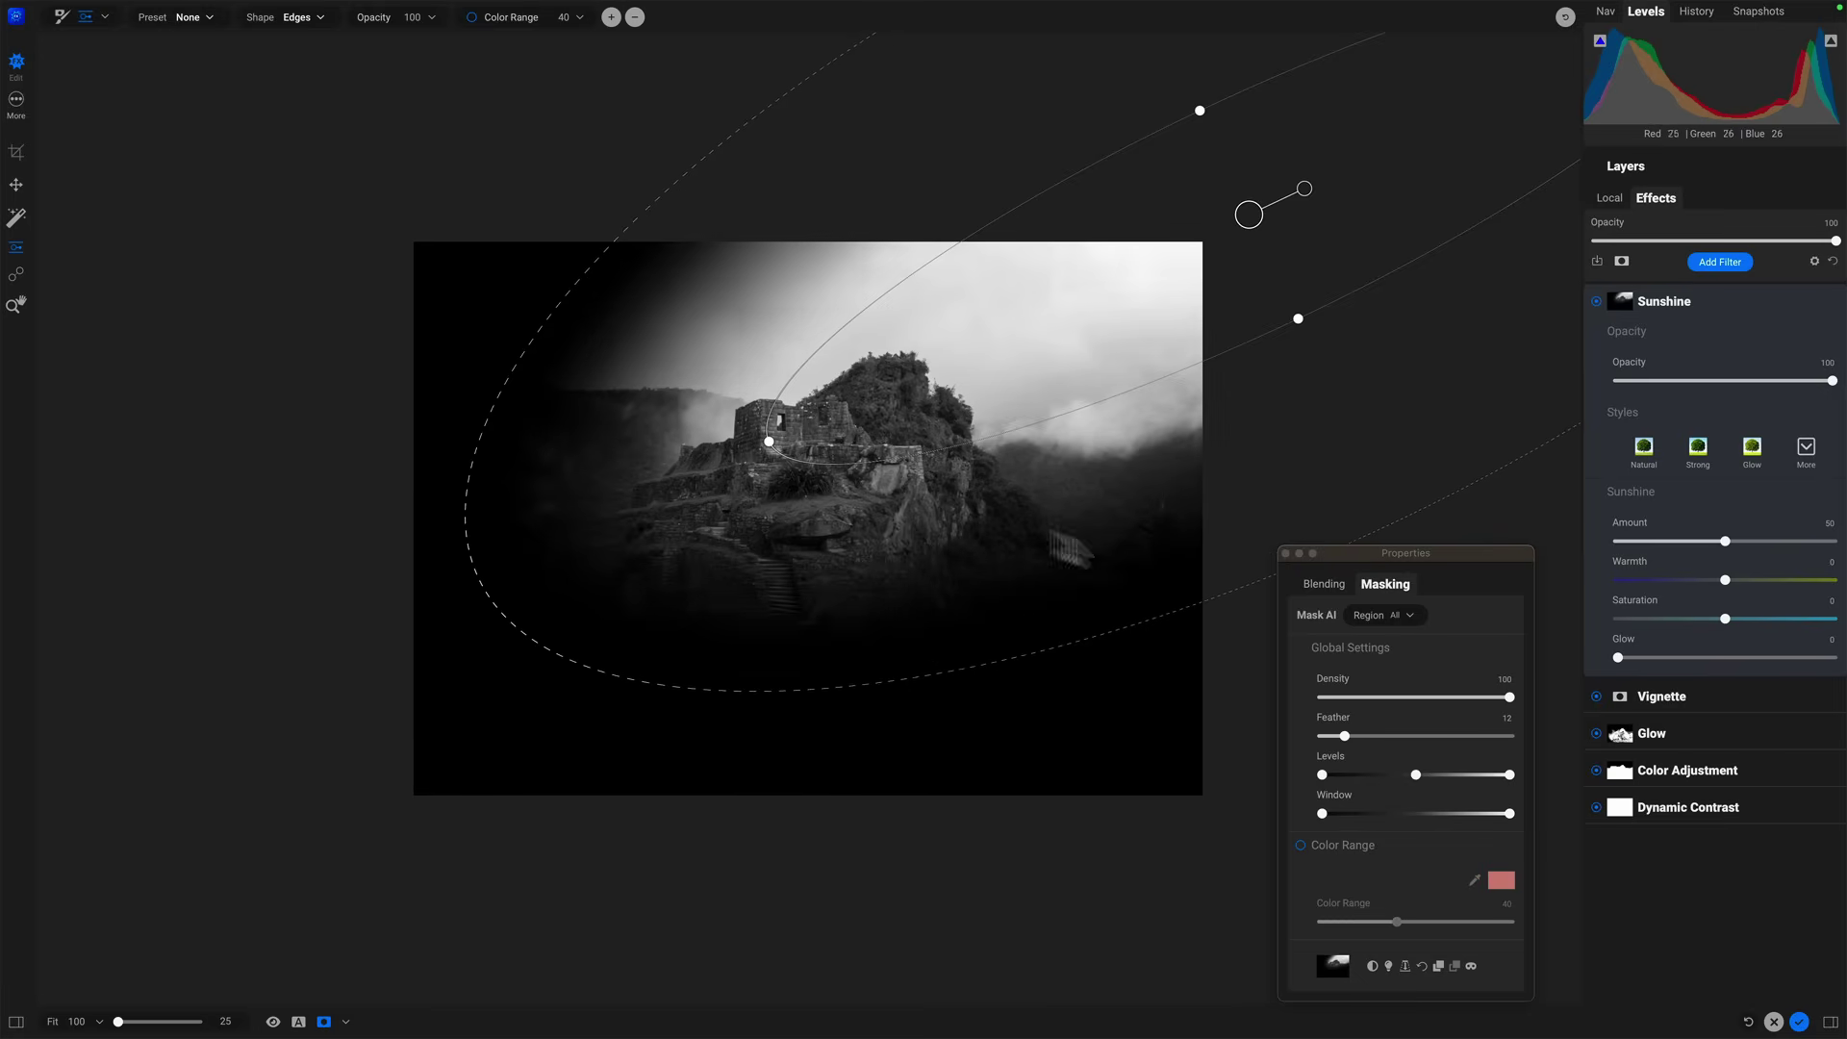
left_click_drag(1416, 776, 1433, 775)
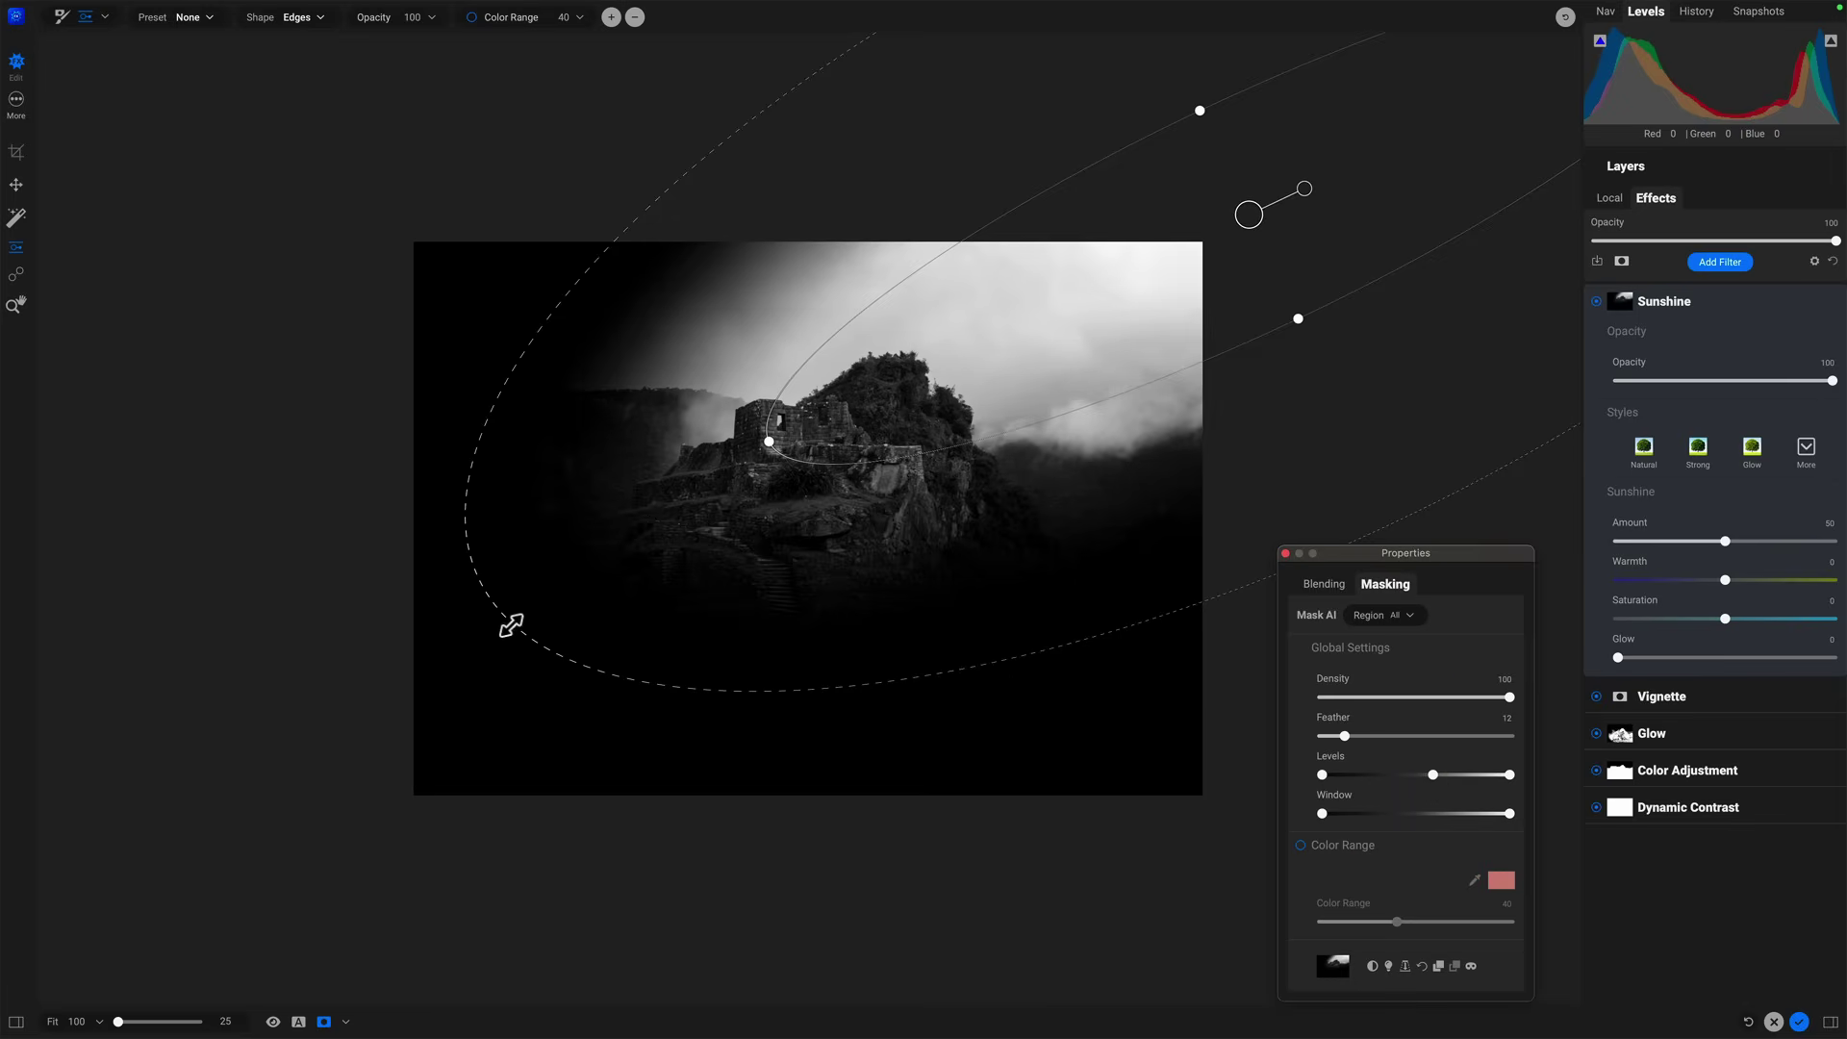
left_click_drag(511, 619, 470, 648)
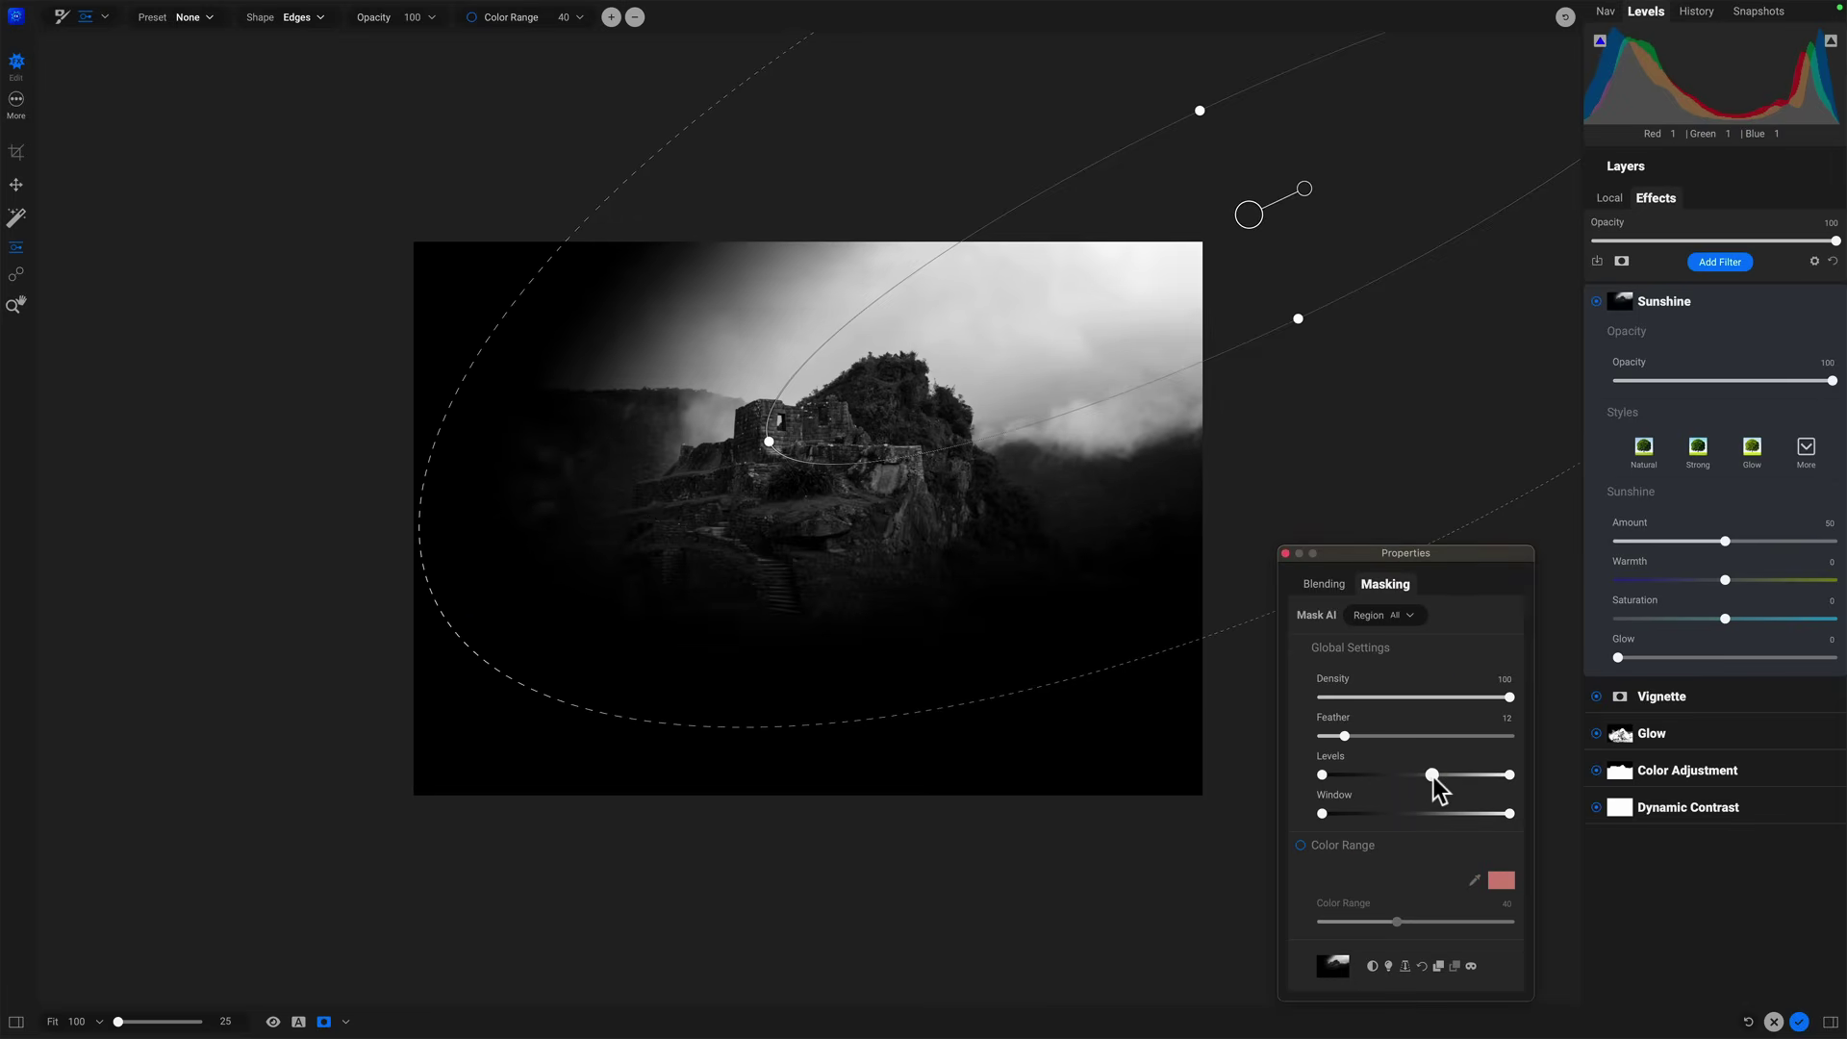
left_click_drag(1434, 776, 1430, 780)
left_click(1428, 776)
left_click_drag(1221, 631, 1228, 660)
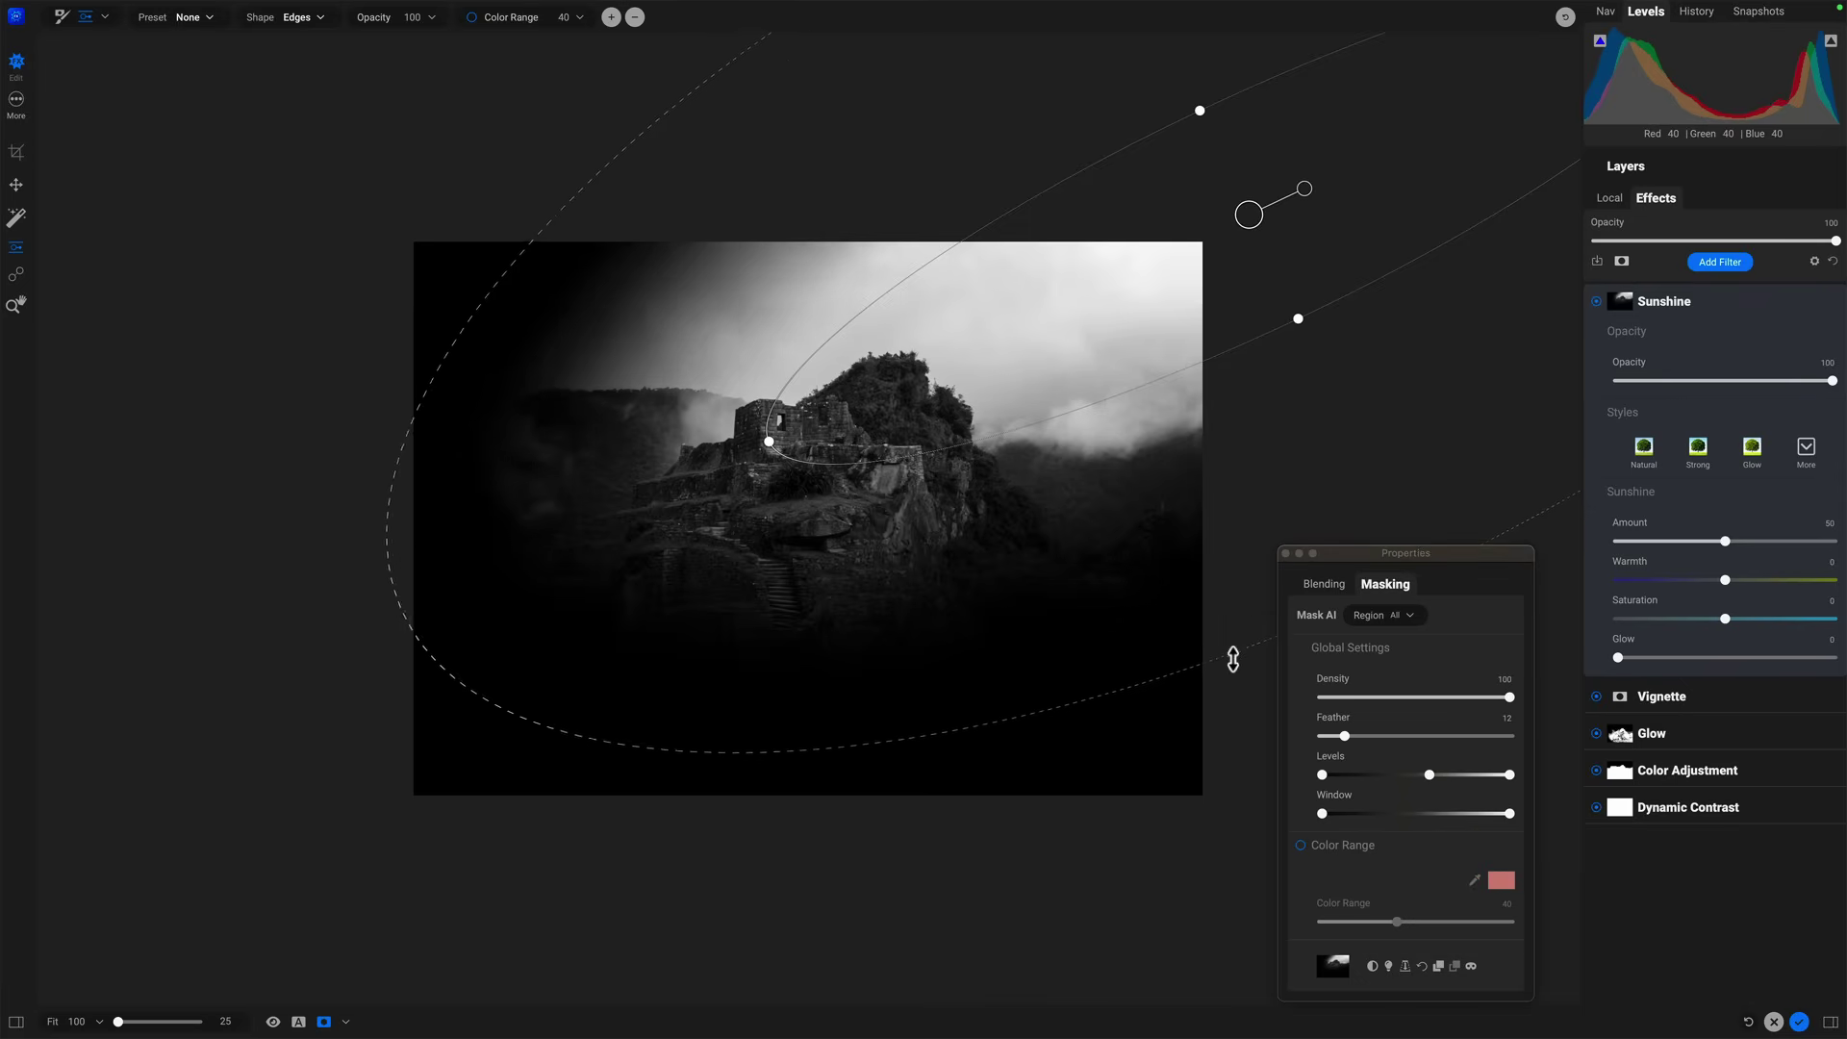
left_click_drag(1255, 215, 1275, 226)
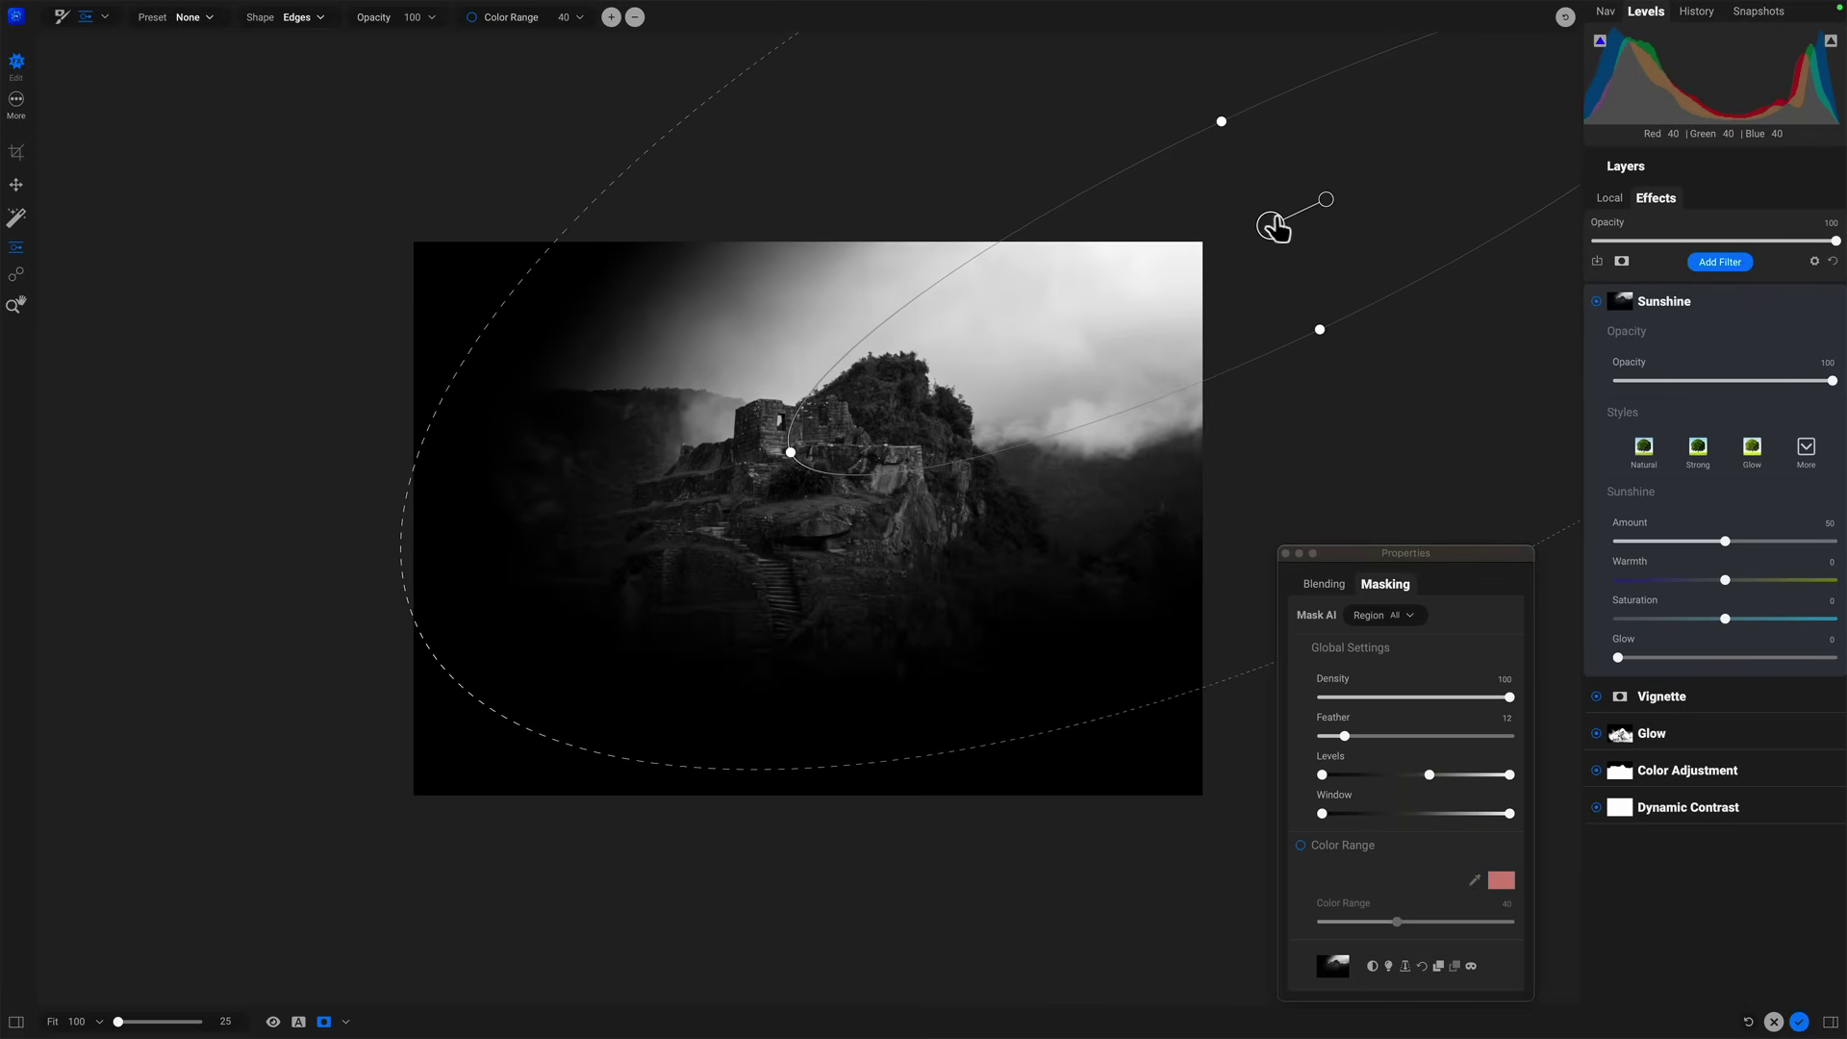
key("o")
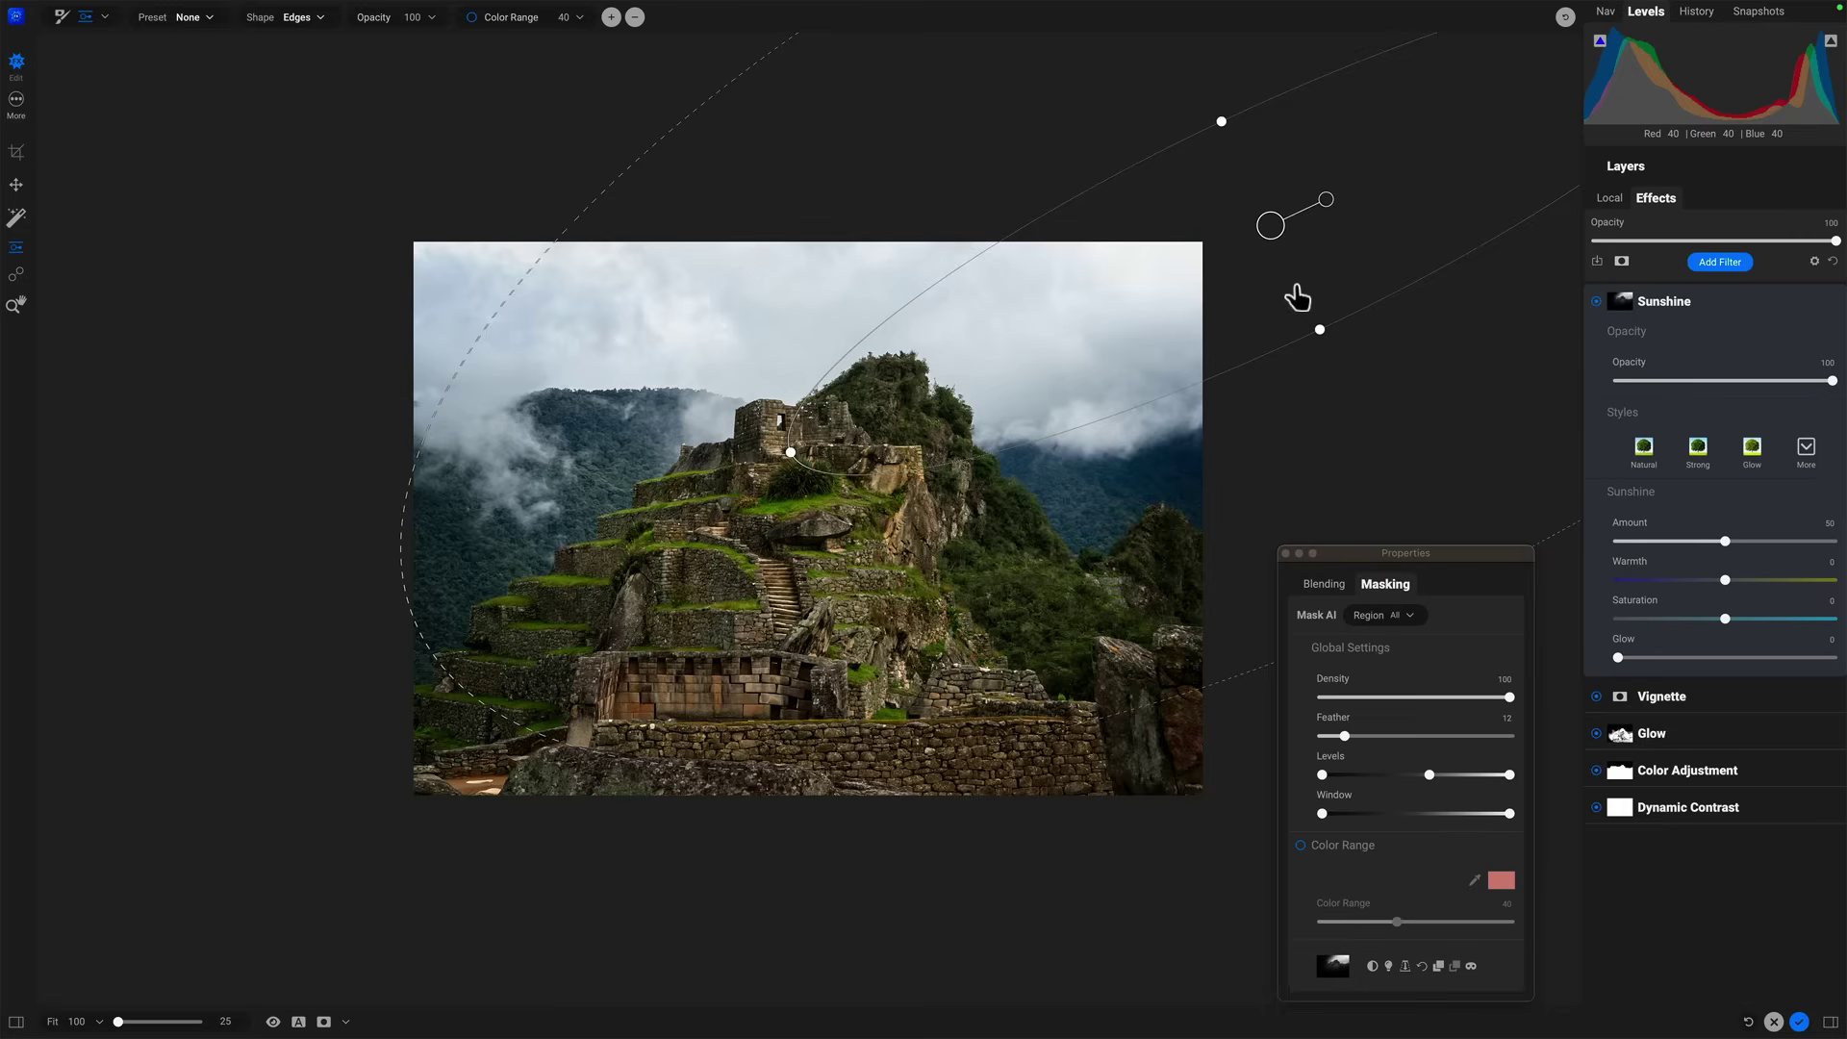
Close the Sunshine masking properties, zoom in and back to Fit, then compare before/after with preview.
left_click(1284, 551)
key("z")
left_click(1217, 526)
left_click(1217, 525)
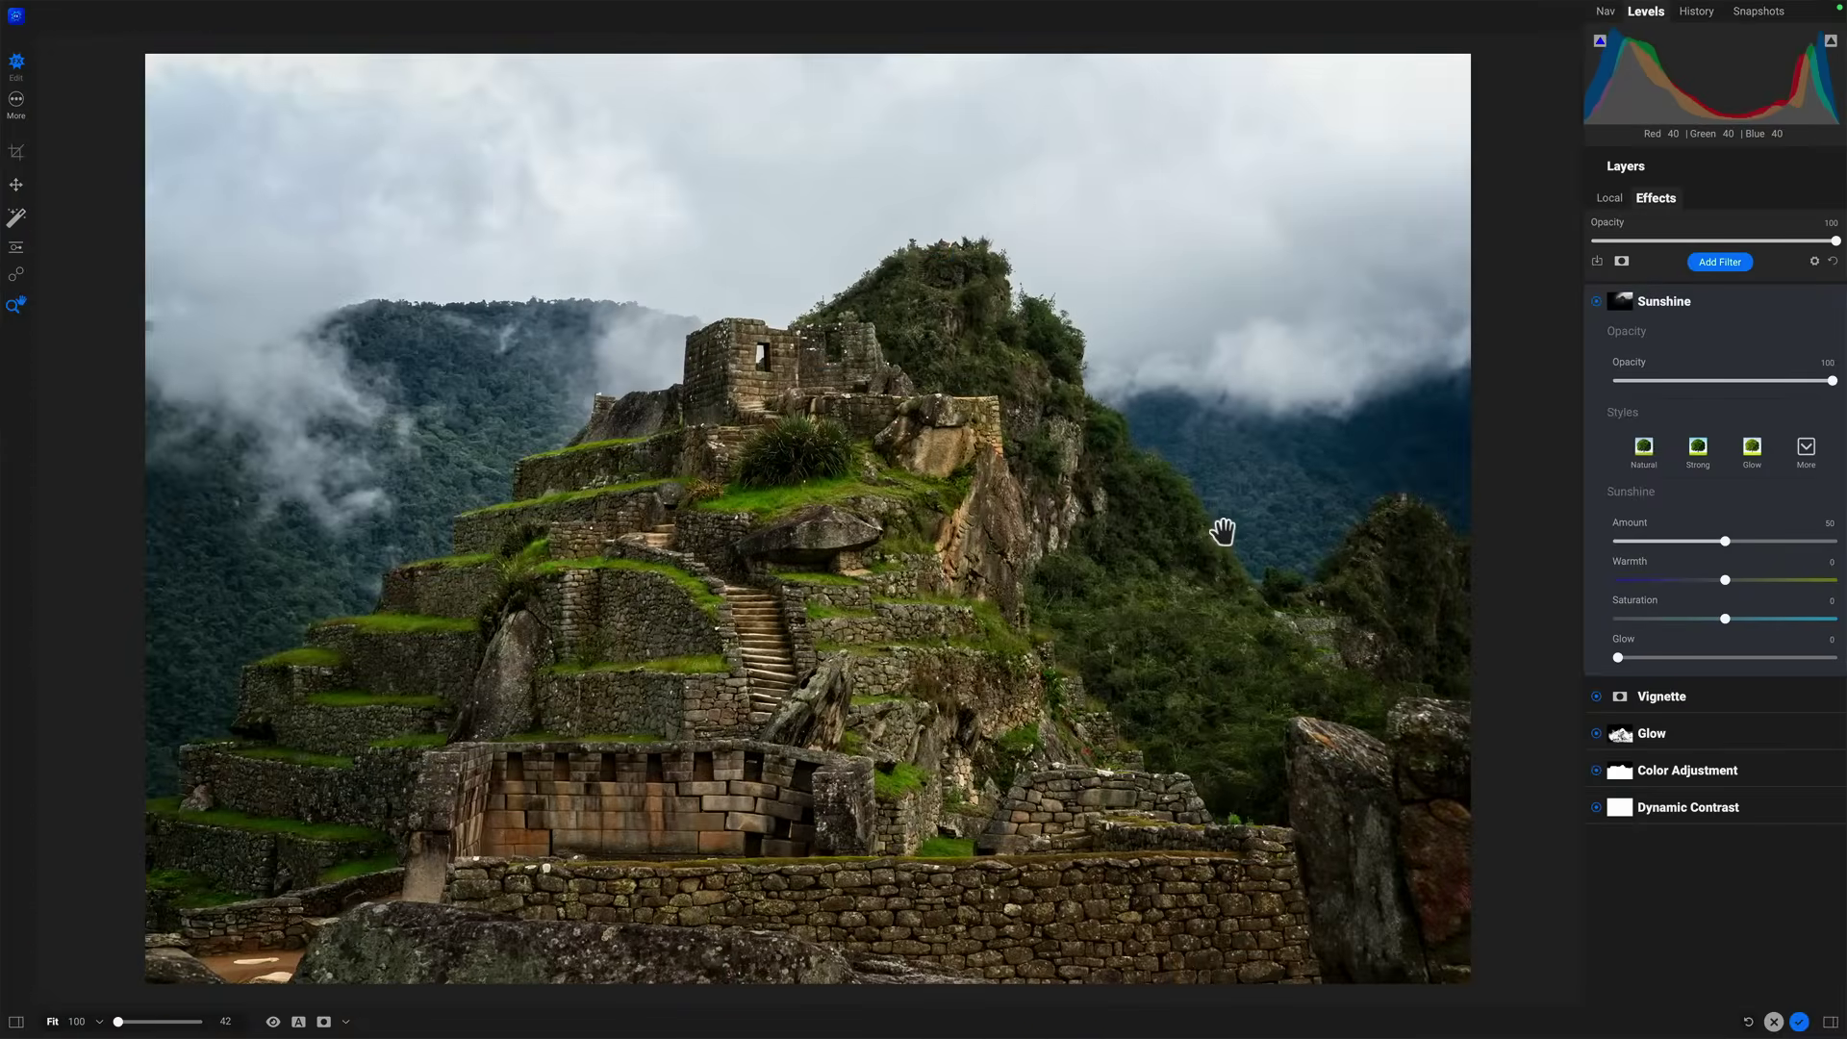
key("ctrl+p")
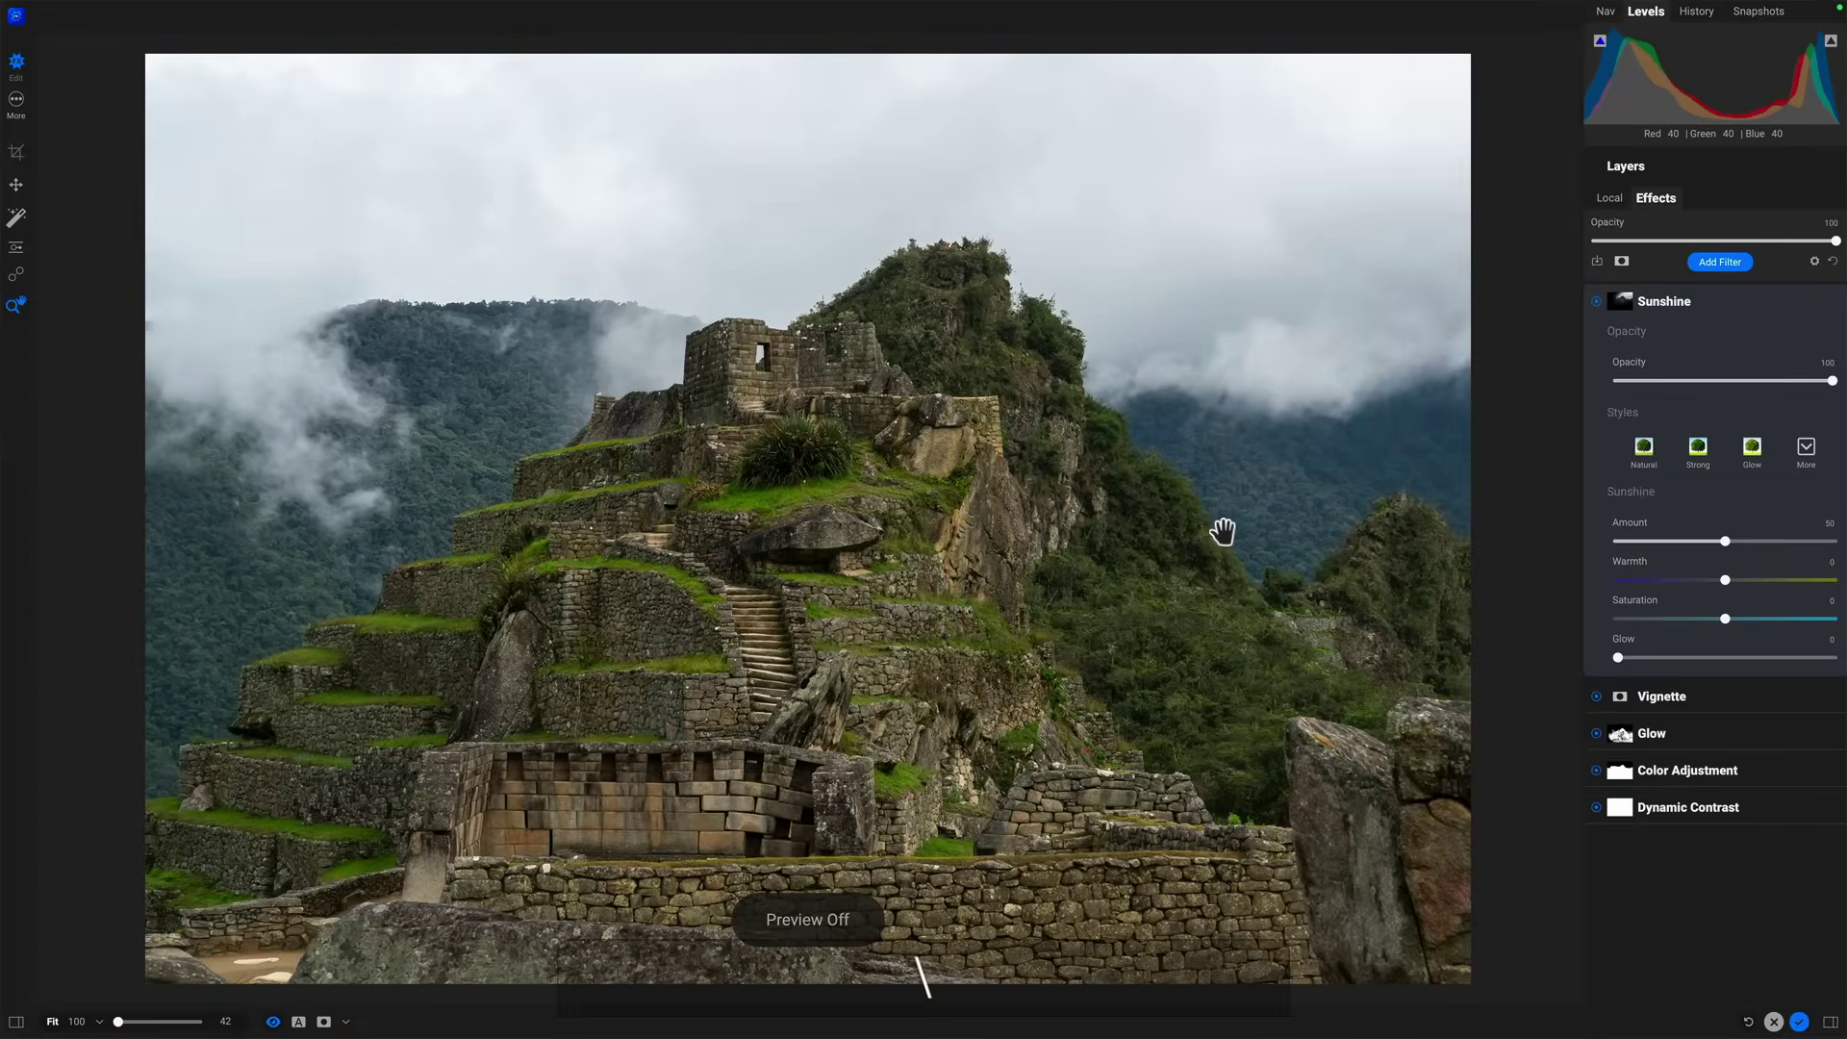
key("ctrl+p")
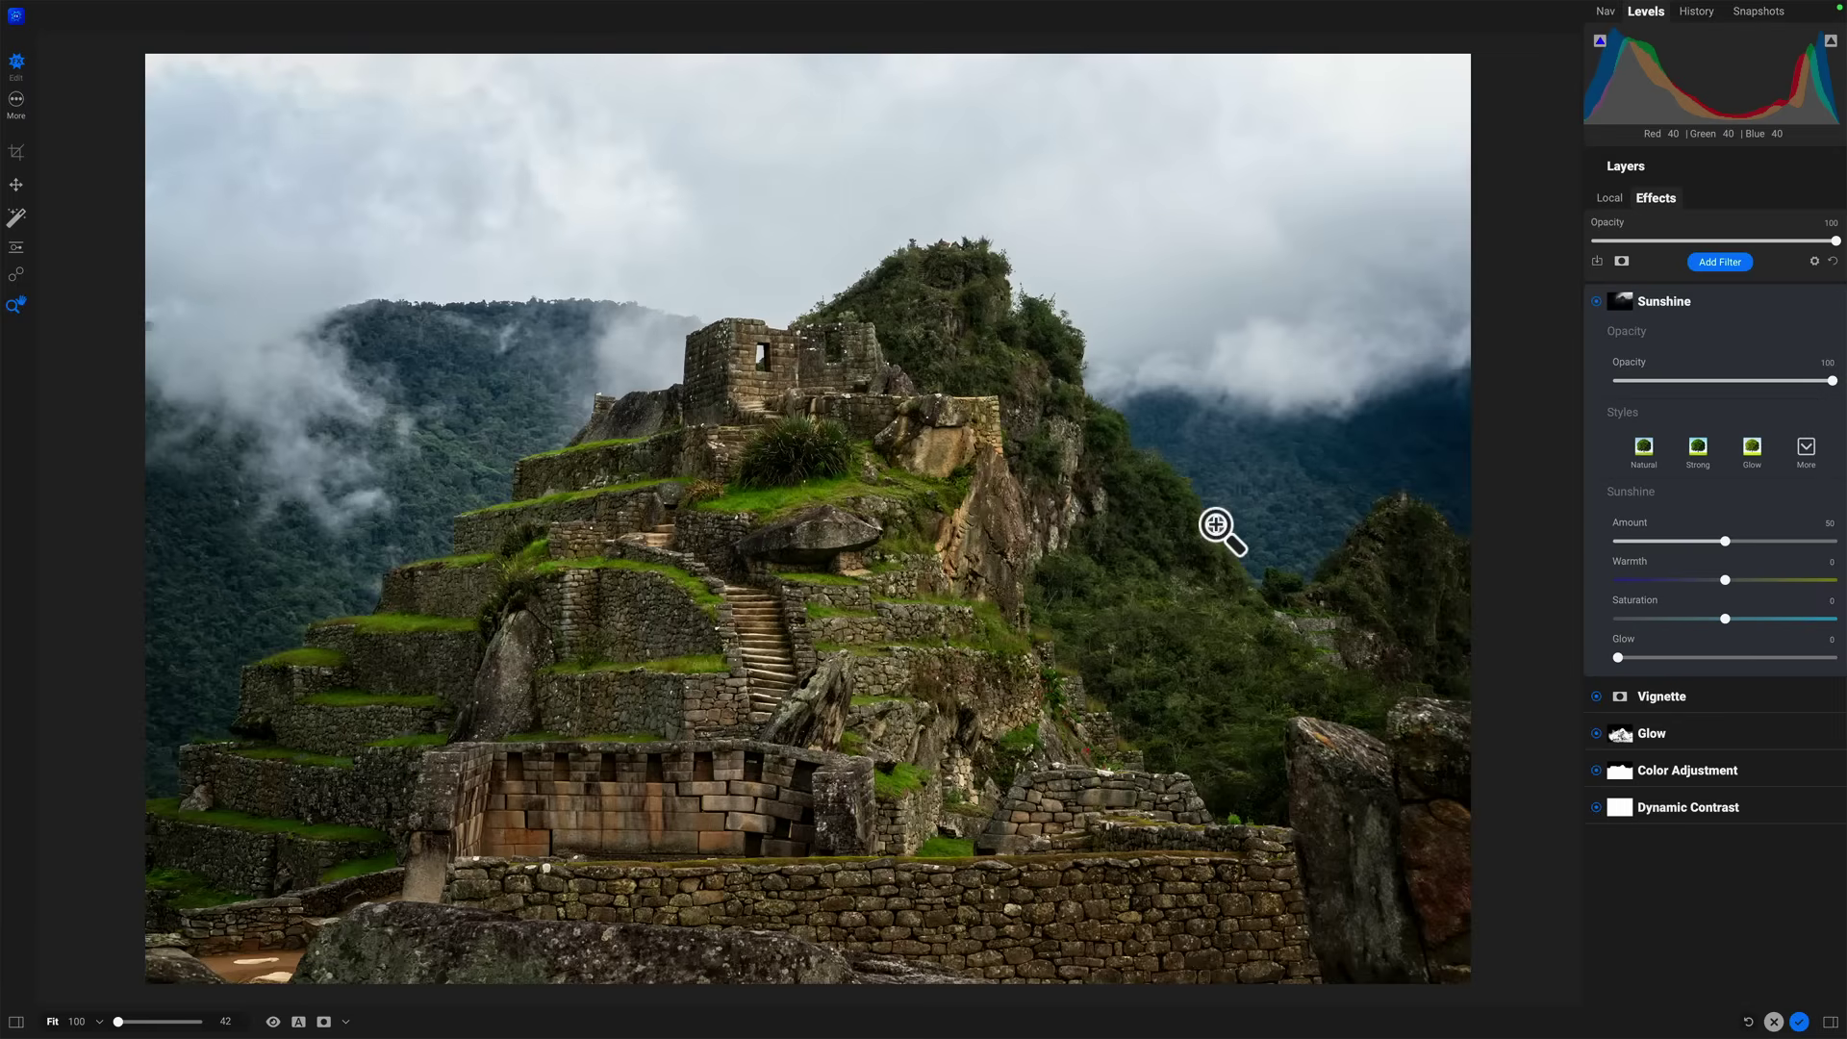